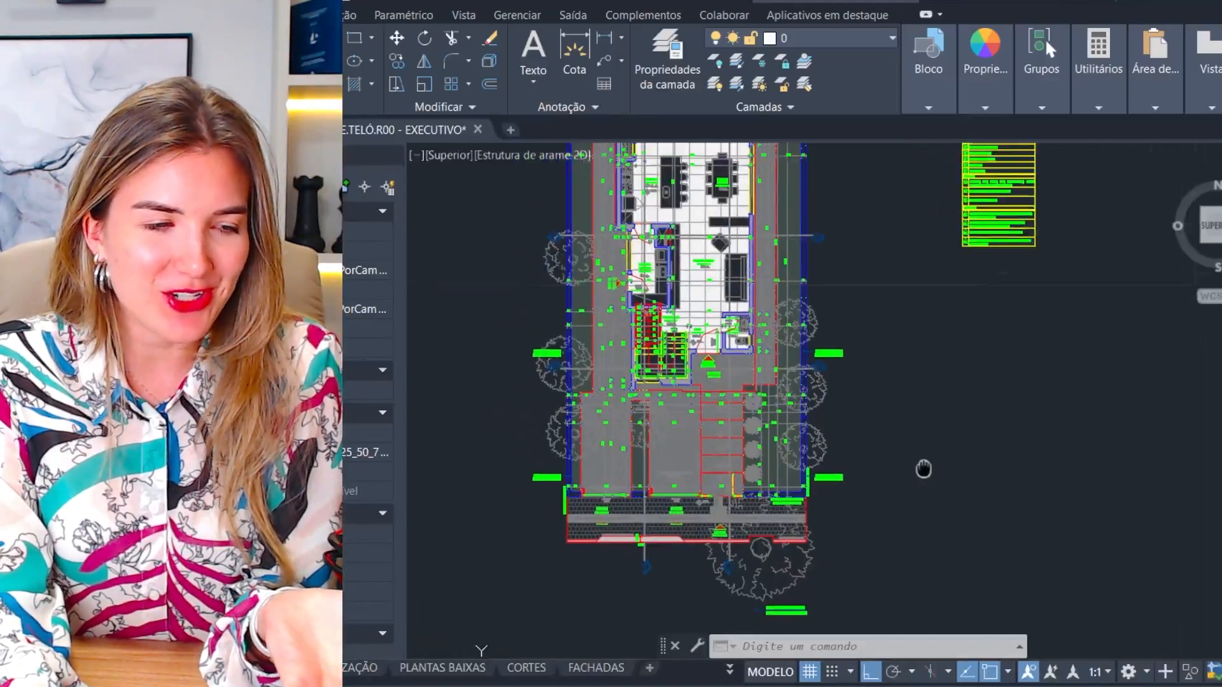
Step: Look over the framed columns of floor plans (ADEGA, TÉRREO, 2º PAVIMENTO, SÓTÃO, ÁRVORES) and the whole TÉRREO plan
middle_drag(905, 473, 910, 390)
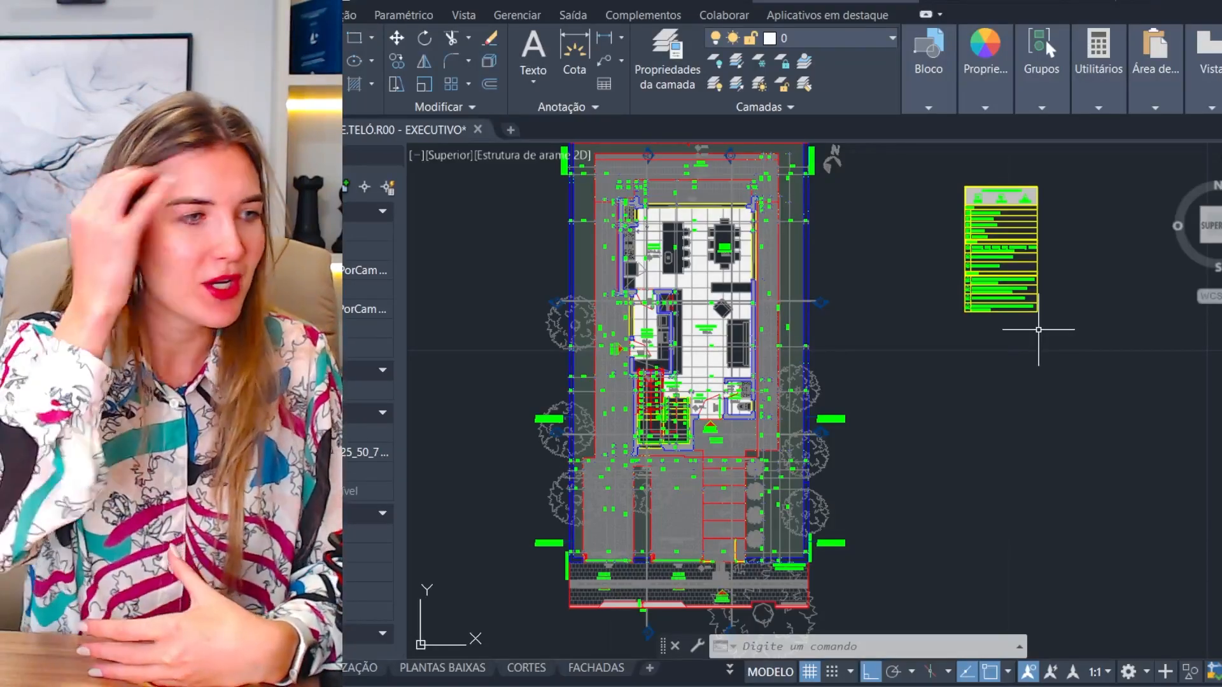
middle_drag(1034, 405, 1047, 457)
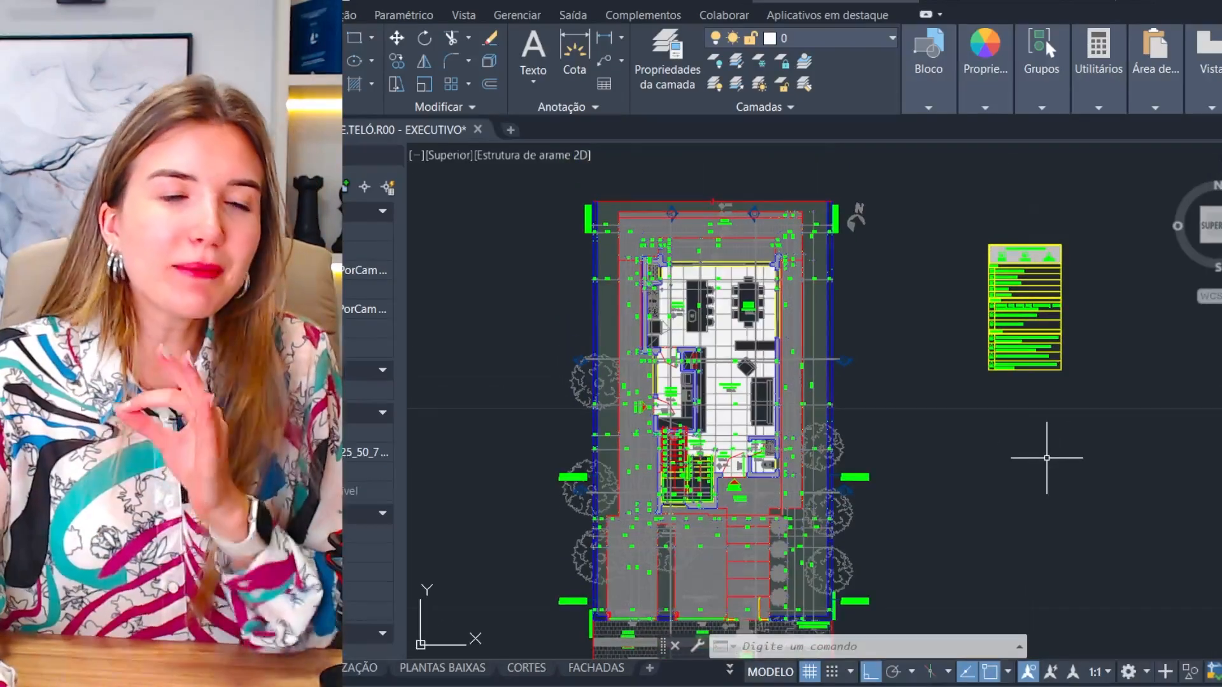
scroll(1034, 416, down, 5)
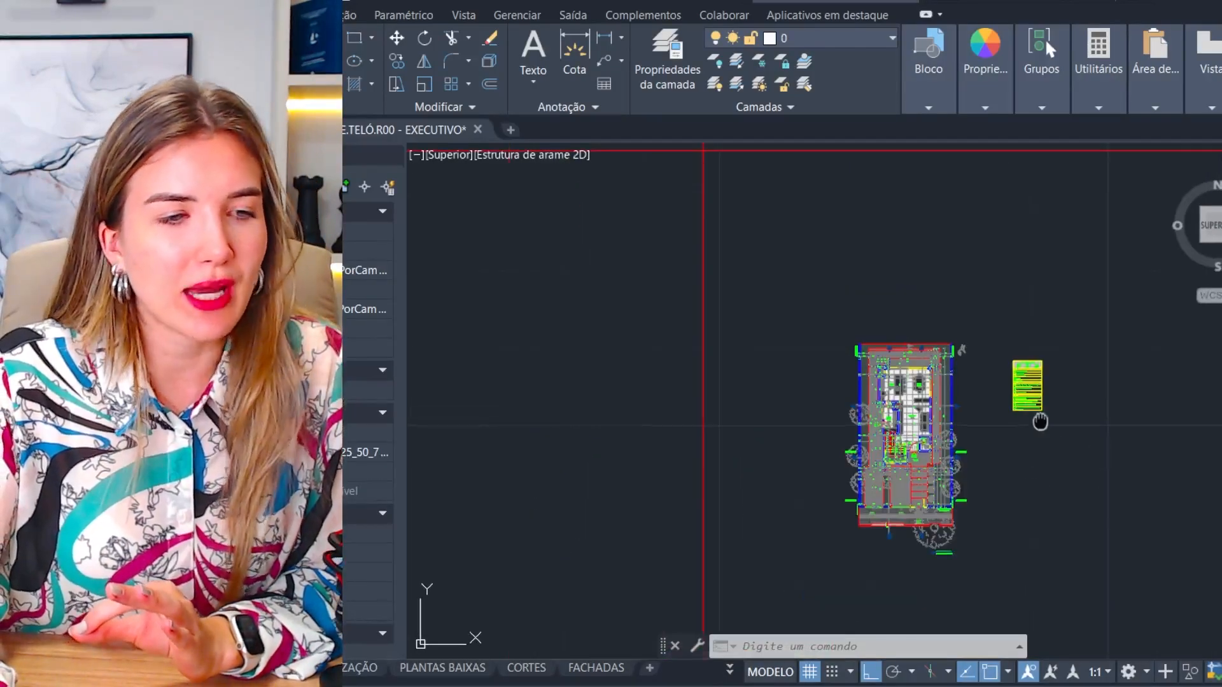
middle_drag(1033, 419, 791, 386)
middle_drag(927, 422, 859, 395)
scroll(920, 423, down, 2)
mouse_move(941, 393)
middle_down()
mouse_move(941, 349)
mouse_move(859, 348)
middle_up()
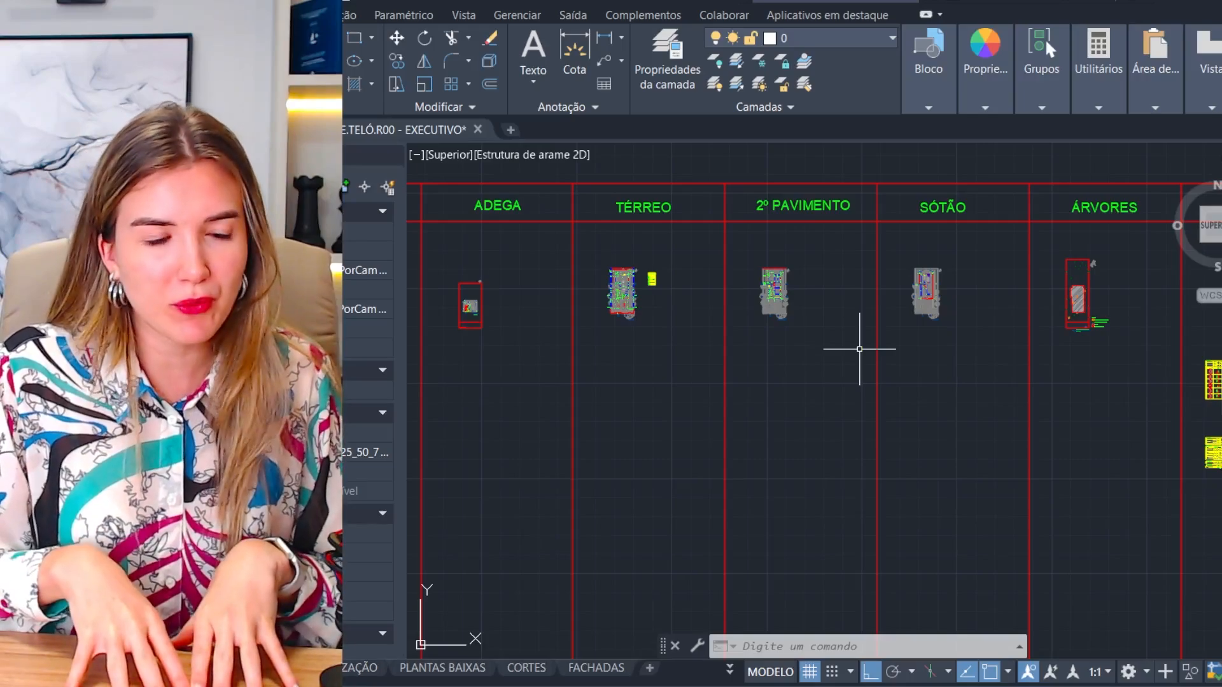
scroll(611, 273, up, 10)
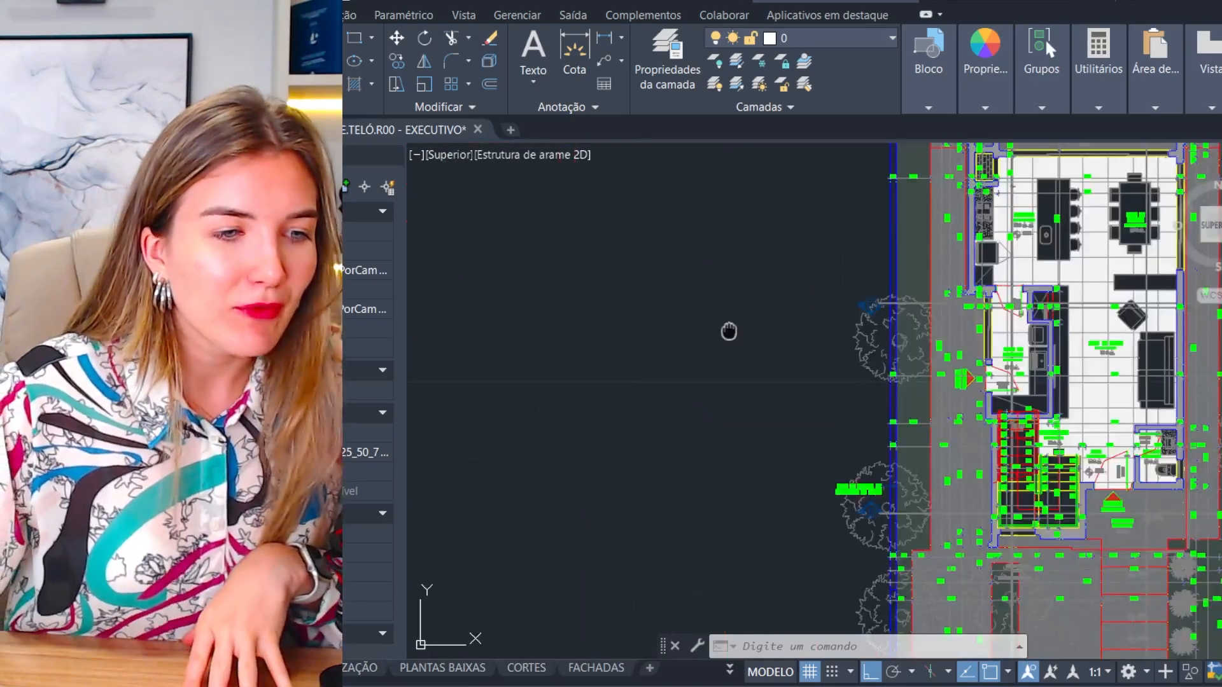
scroll(644, 360, down, 3)
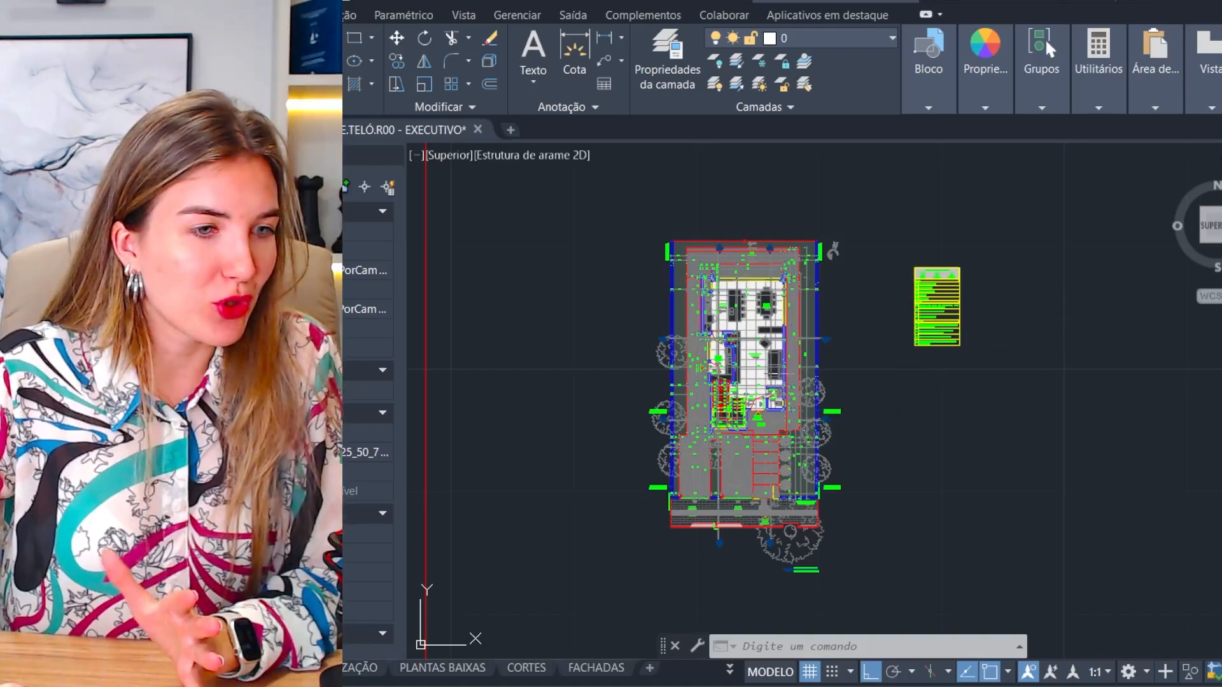
middle_drag(617, 350, 624, 317)
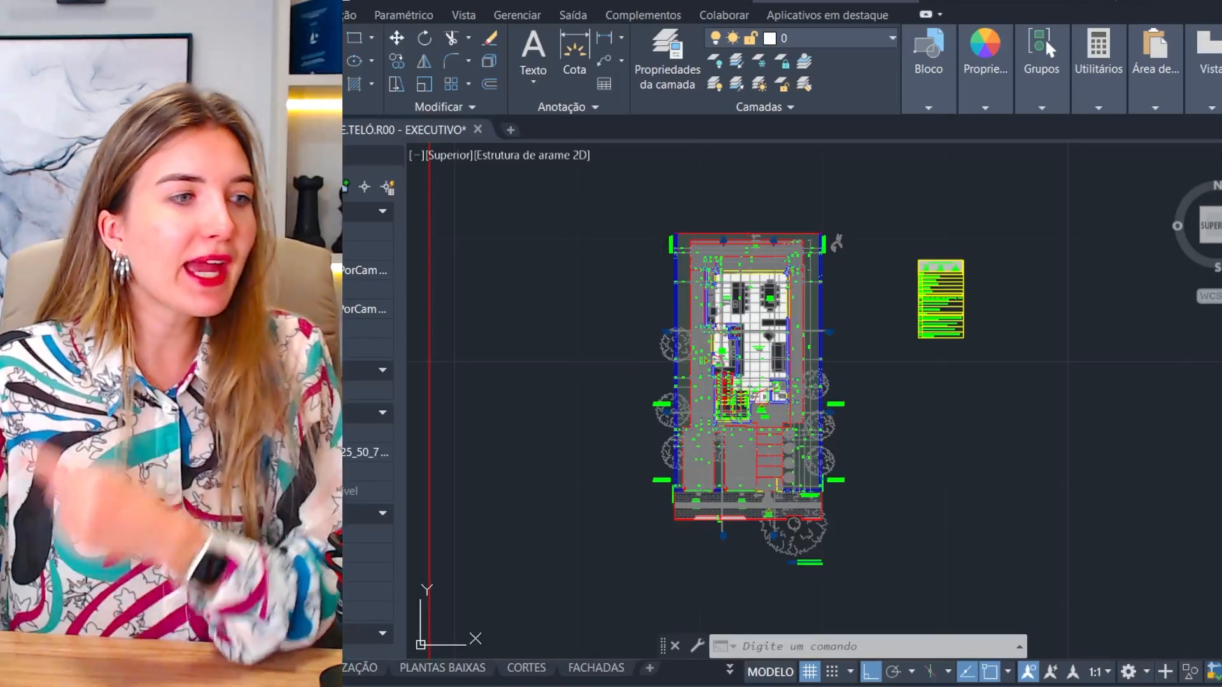
middle_drag(954, 395, 942, 374)
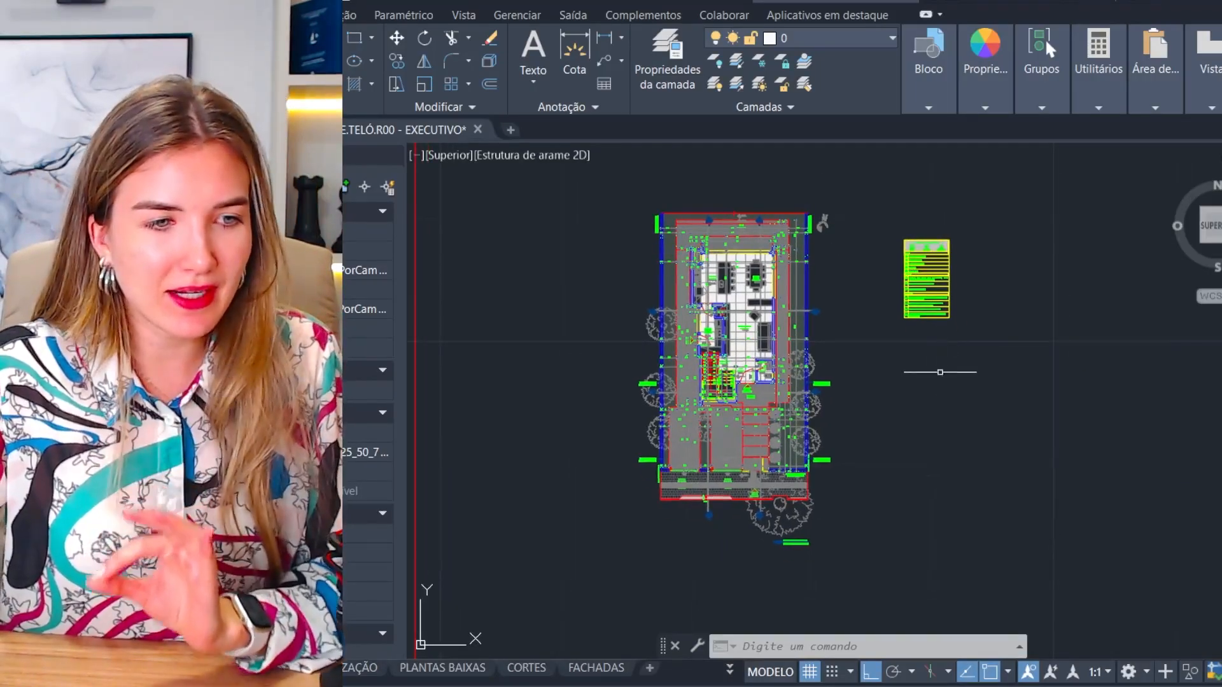
scroll(939, 369, down, 5)
scroll(714, 329, down, 7)
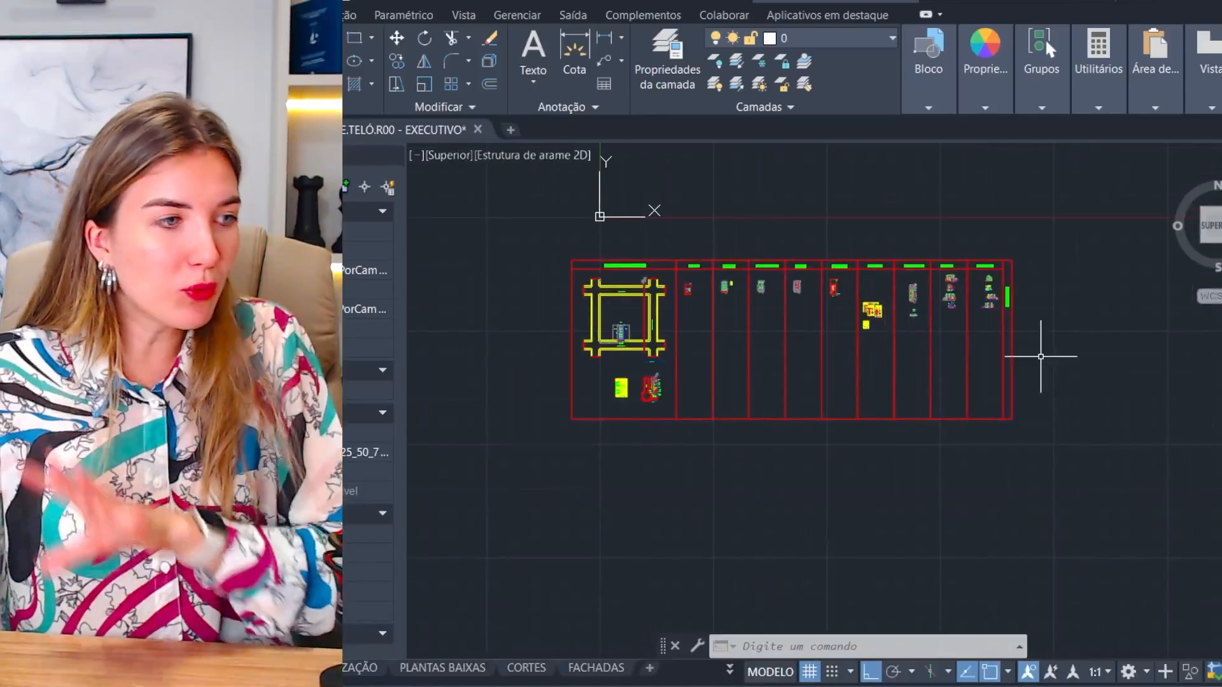
scroll(742, 305, up, 7)
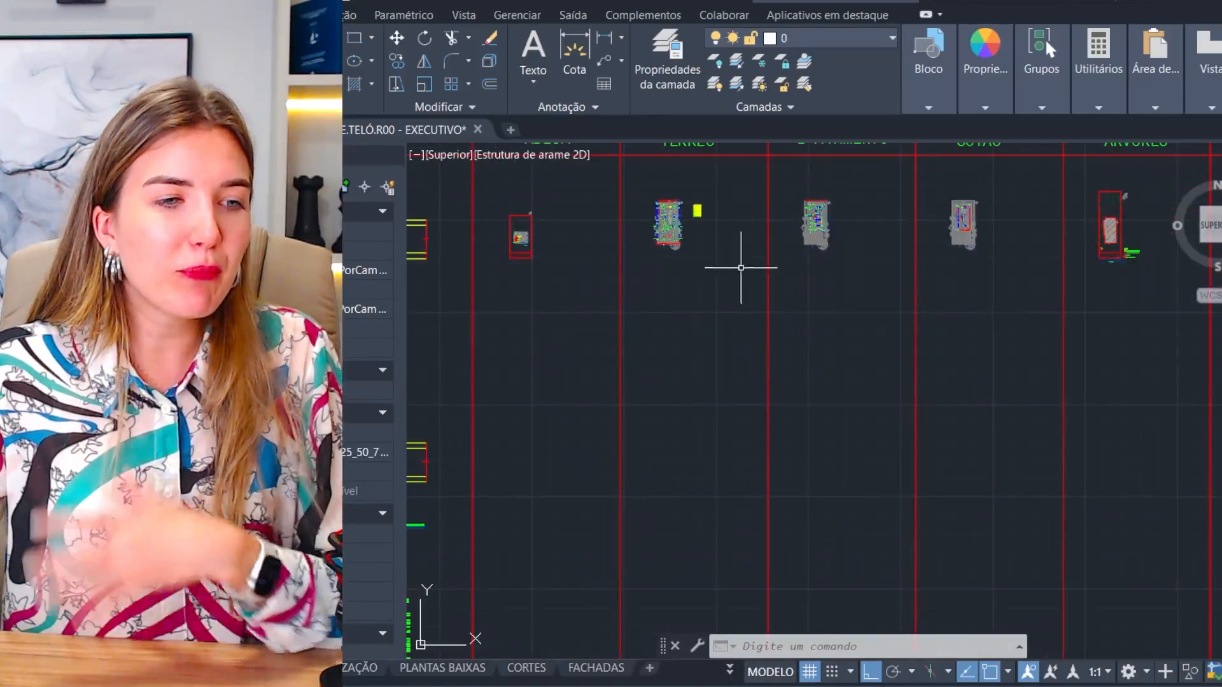
middle_drag(741, 265, 723, 286)
scroll(717, 273, up, 8)
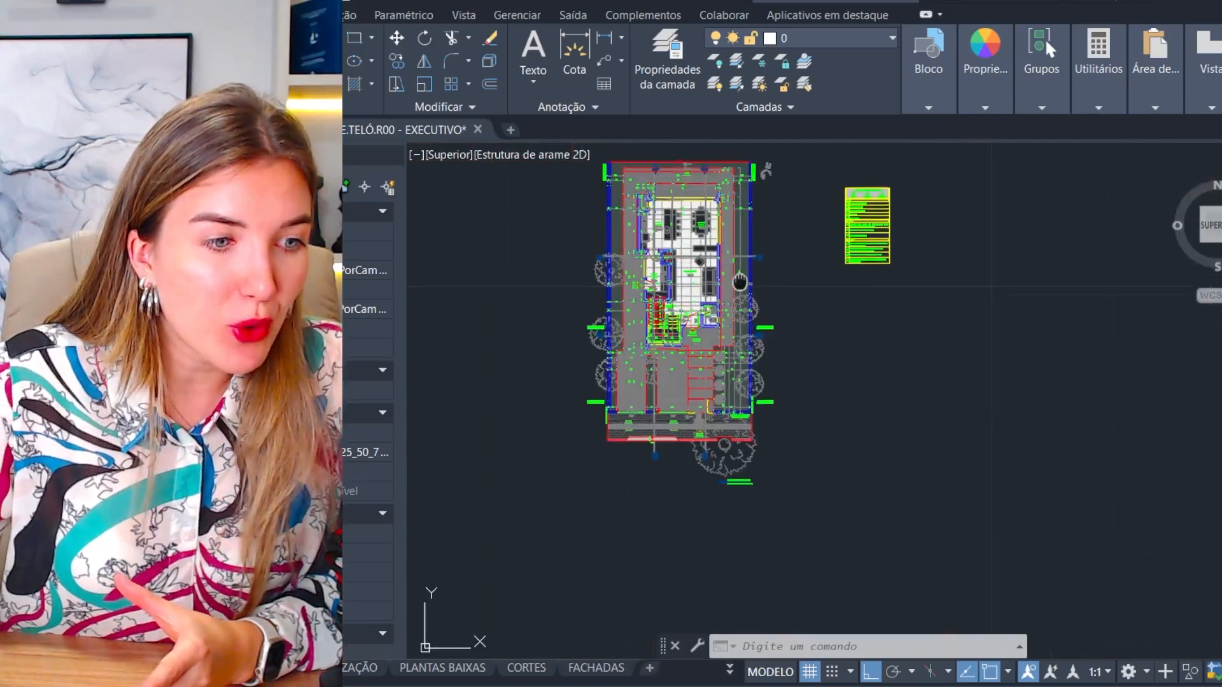
scroll(804, 317, up, 2)
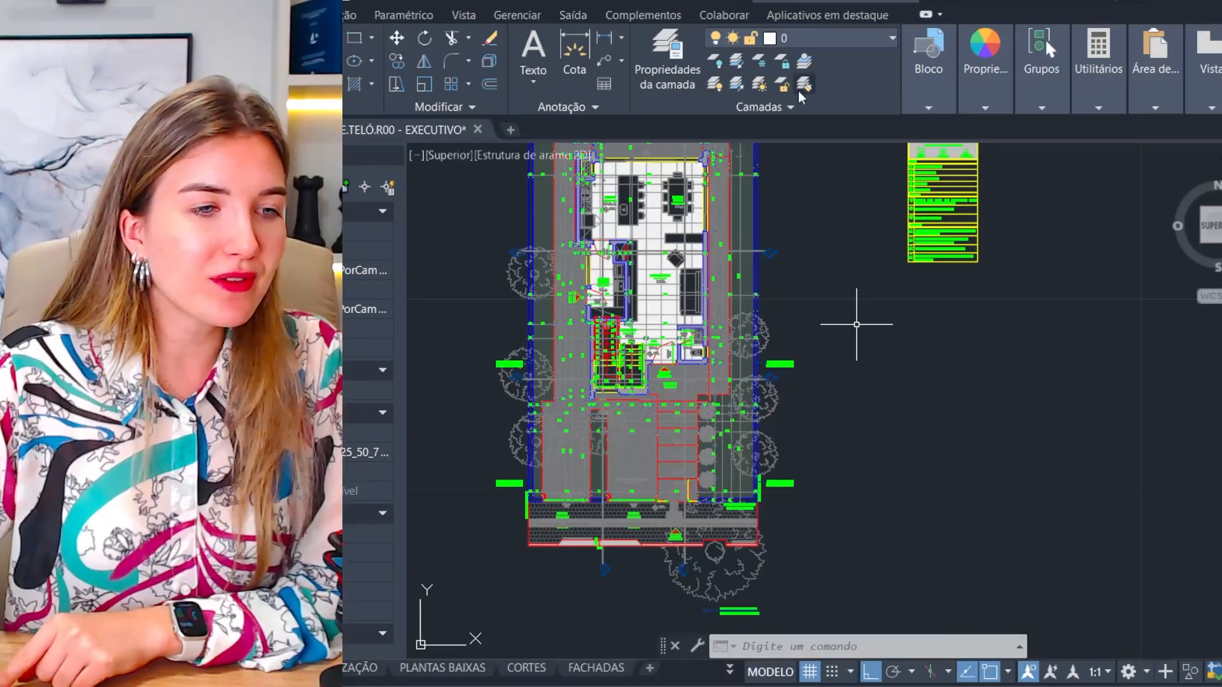
Step: Examine the TÉRREO plan's interior up close: kitchen, dining room, living room and service area with their annotations, hatches and furniture
scroll(856, 325, up, 6)
middle_drag(700, 242, 826, 239)
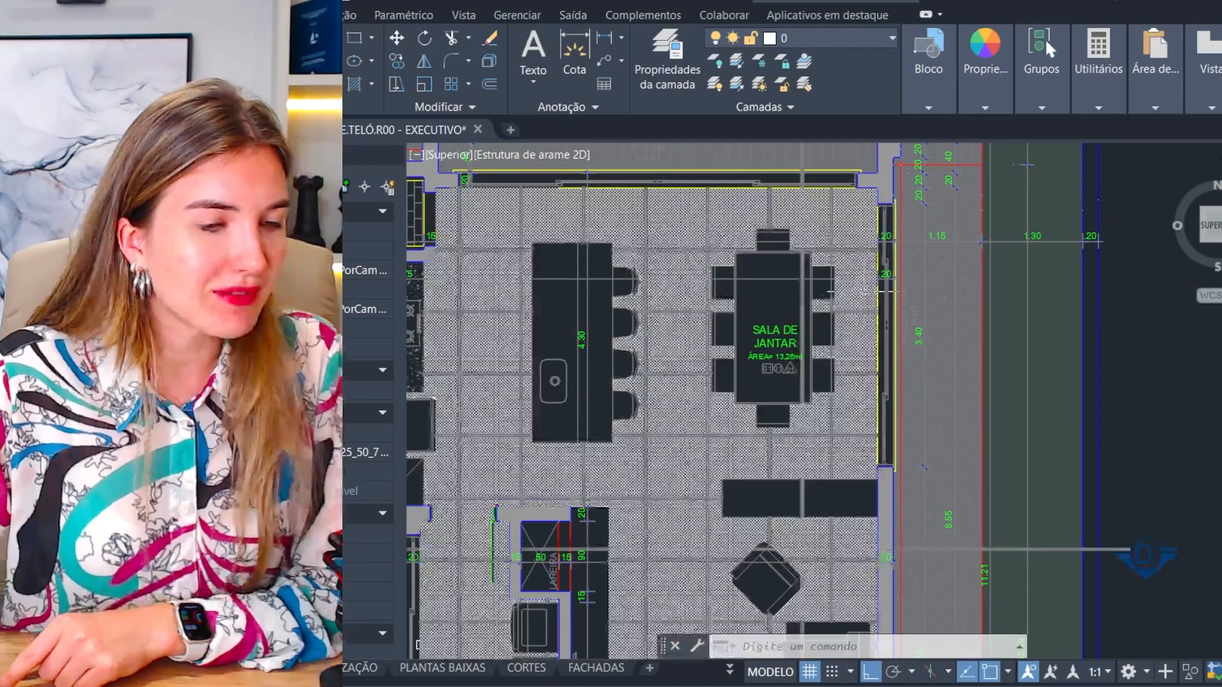
middle_drag(791, 292, 823, 184)
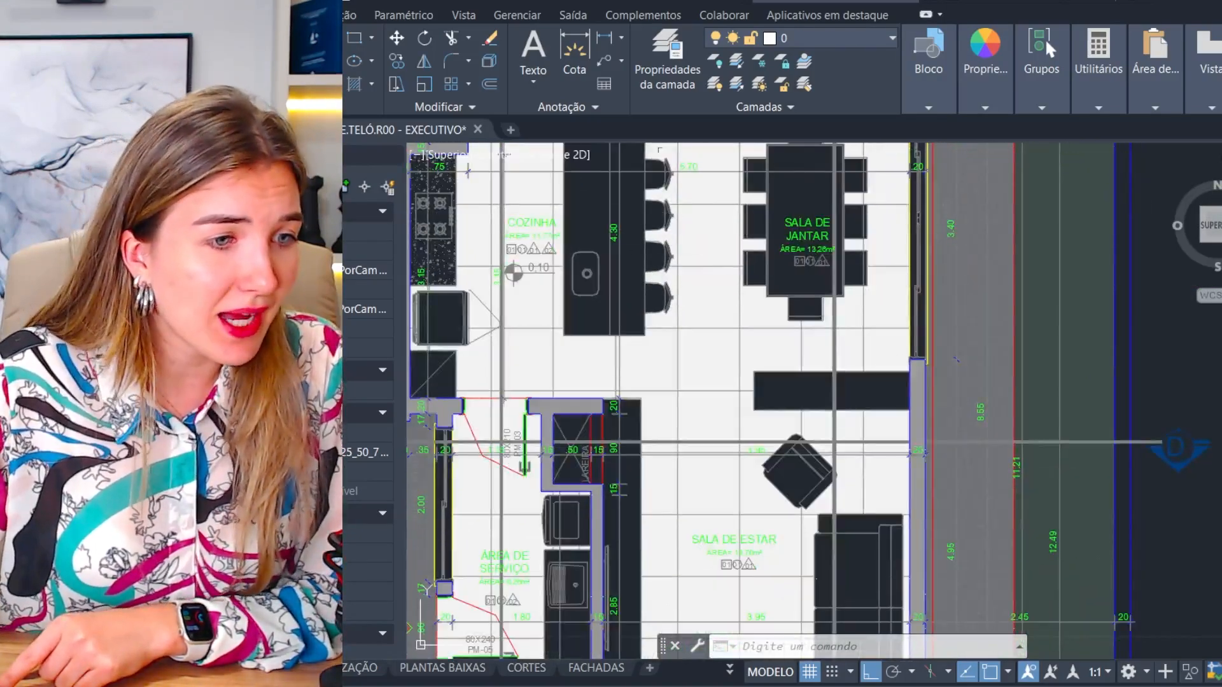
middle_drag(719, 341, 710, 184)
middle_drag(830, 349, 810, 286)
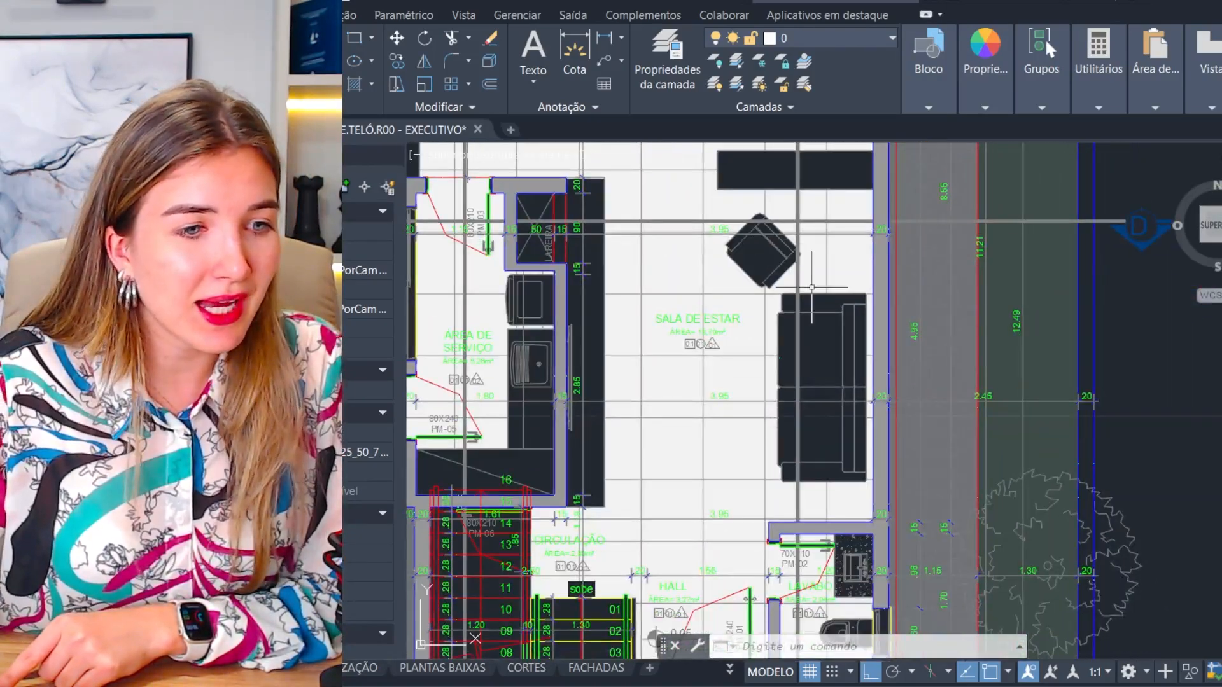
mouse_move(786, 326)
middle_down()
mouse_move(774, 288)
mouse_move(818, 394)
middle_up()
scroll(782, 286, down, 5)
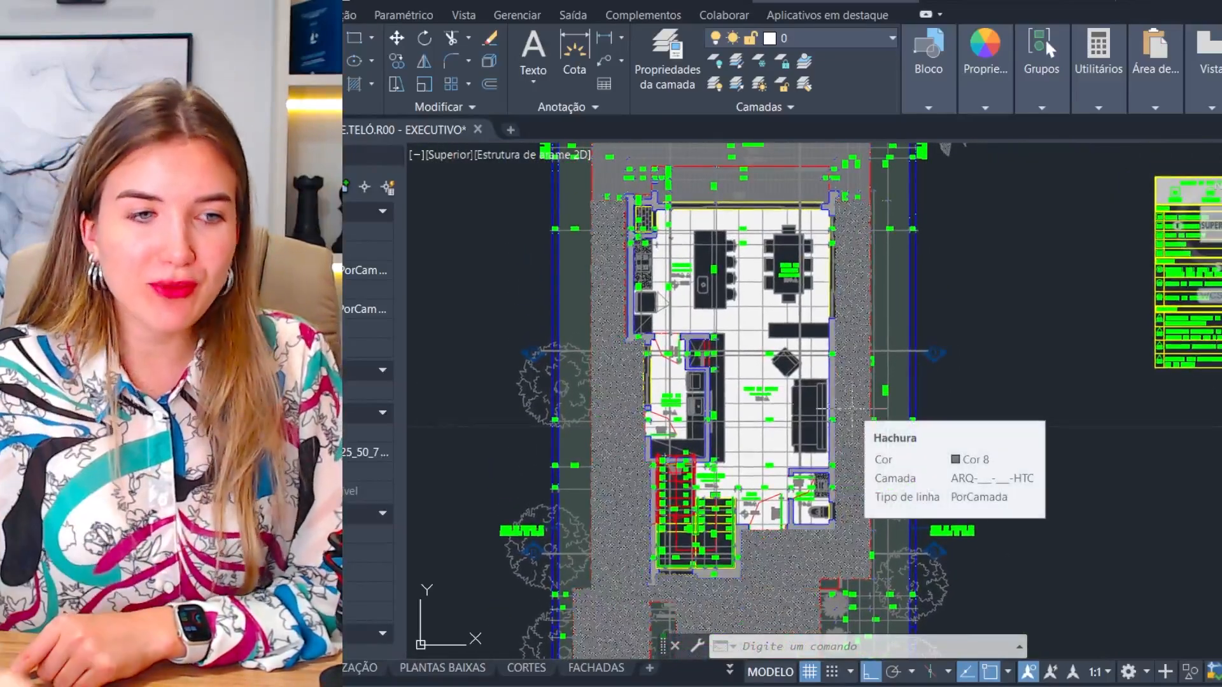
scroll(808, 283, up, 7)
middle_drag(808, 286, 816, 393)
scroll(820, 395, down, 2)
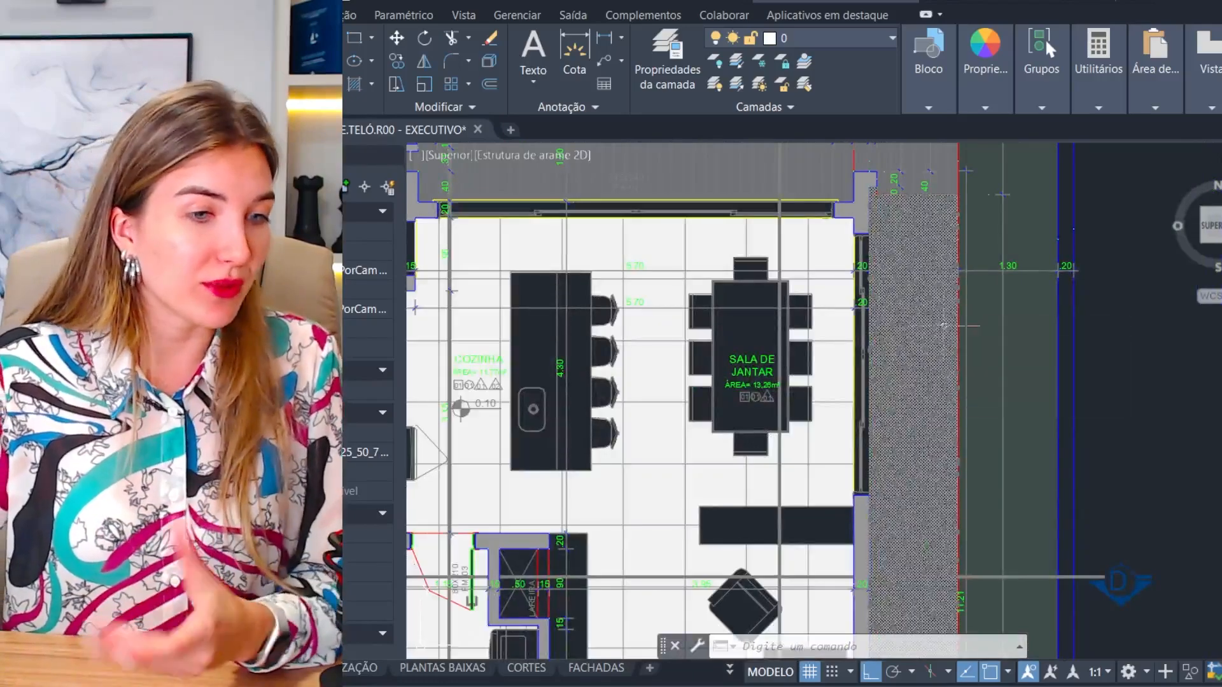
middle_drag(935, 304, 953, 242)
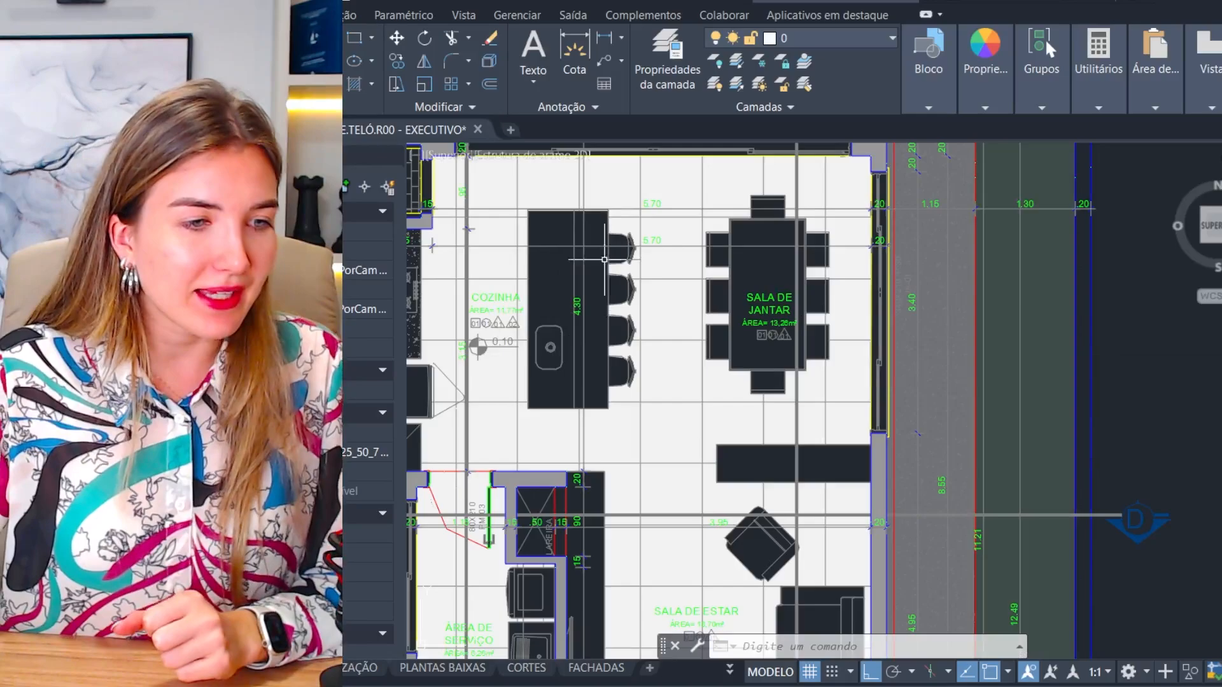
middle_drag(823, 608, 799, 356)
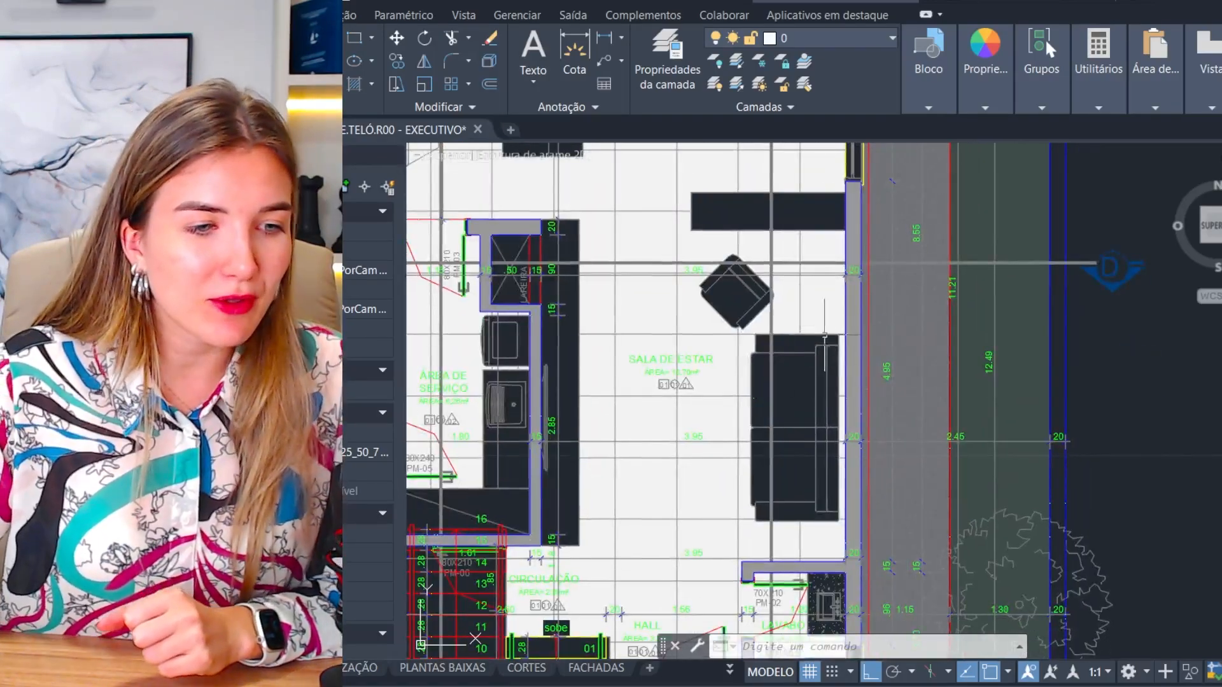
middle_drag(810, 420, 794, 394)
middle_drag(687, 401, 749, 385)
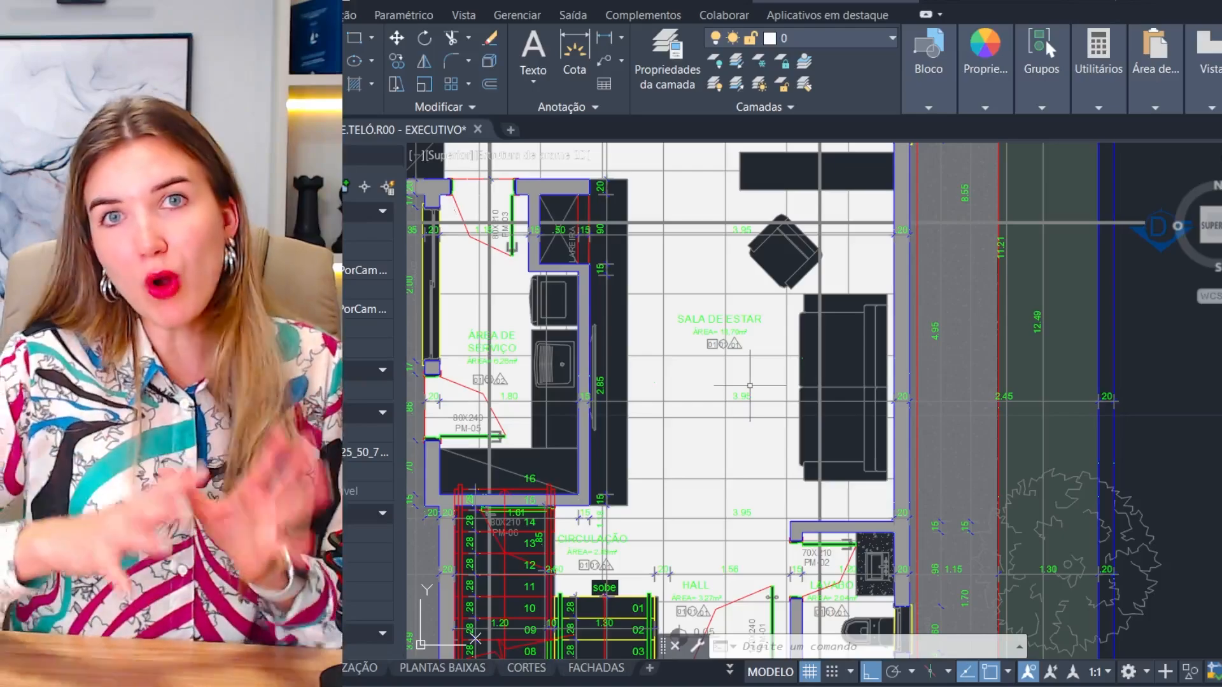
Step: Erase the block of section lines and section markers that crosses the TÉRREO plan
scroll(750, 385, down, 6)
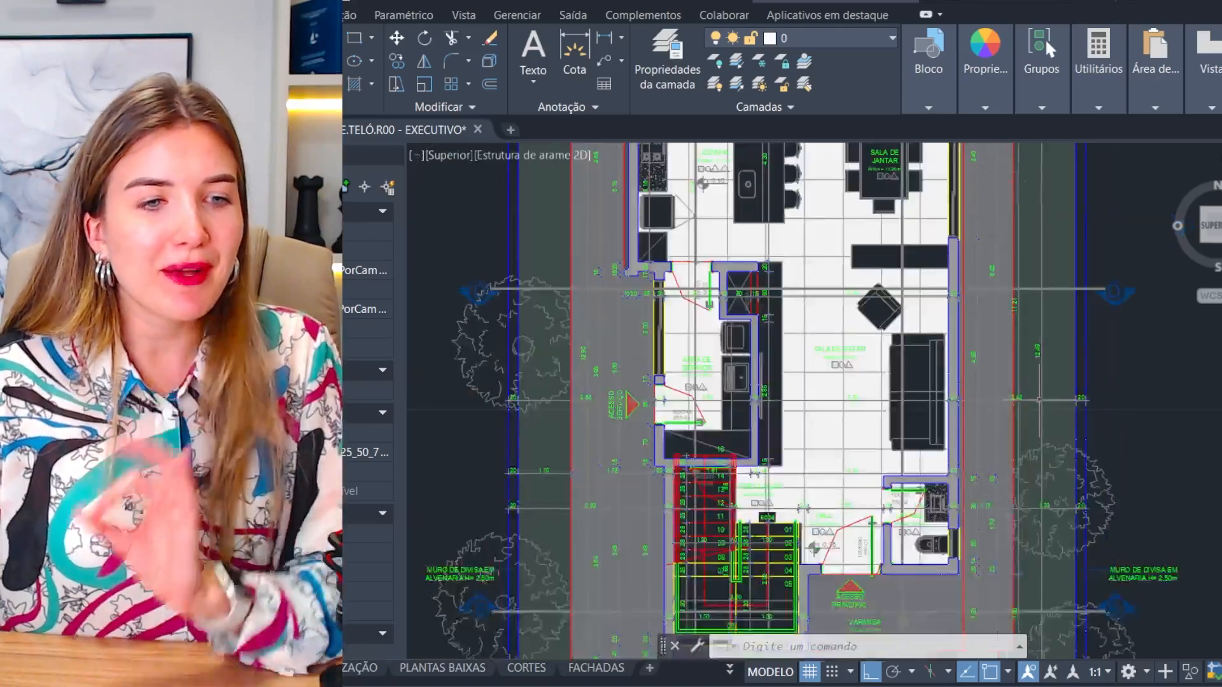
scroll(1065, 383, up, 3)
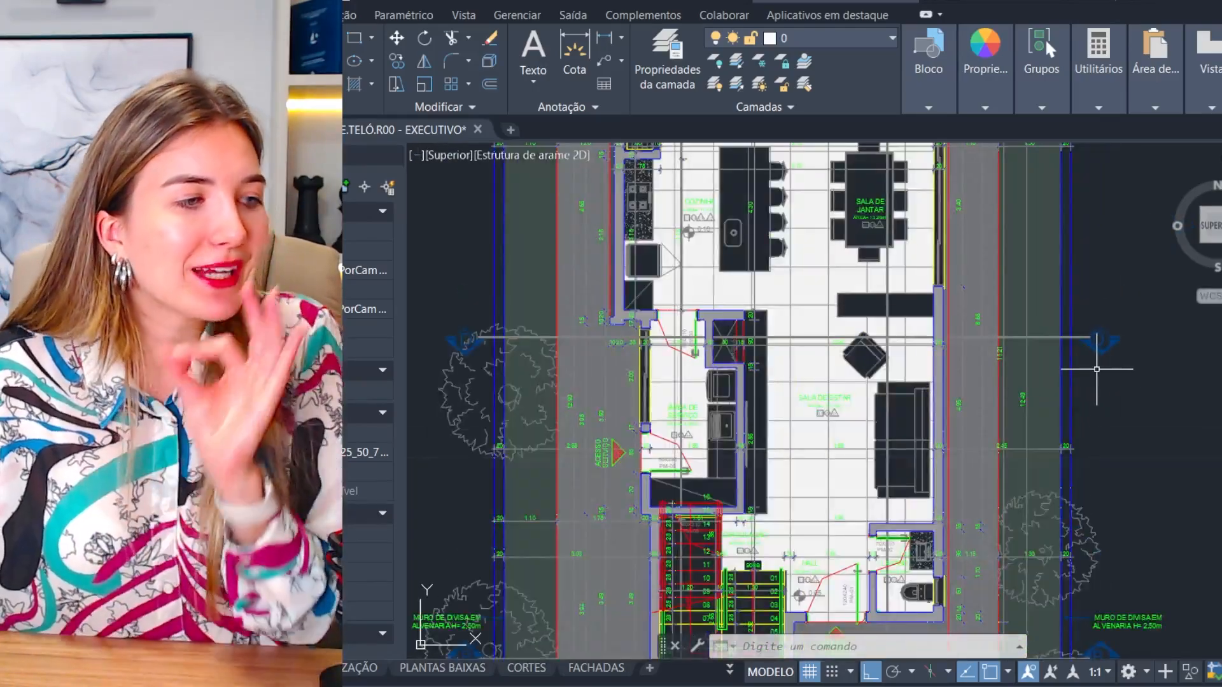
middle_drag(1118, 337, 1114, 367)
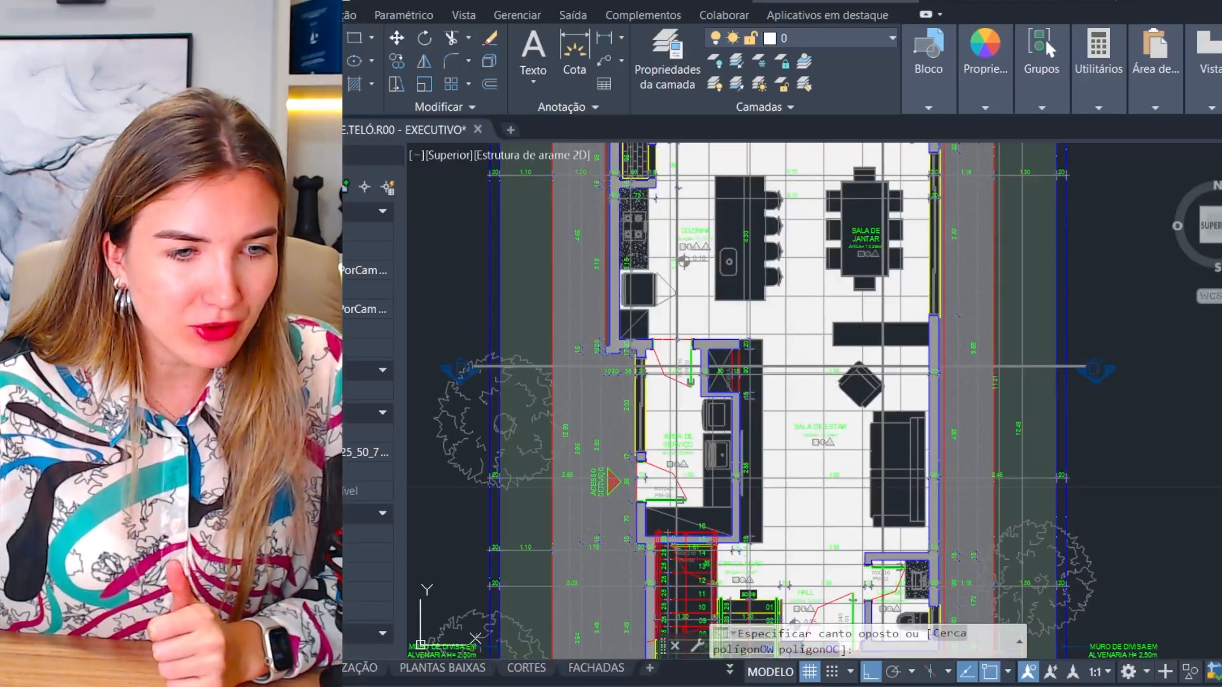
click(1088, 342)
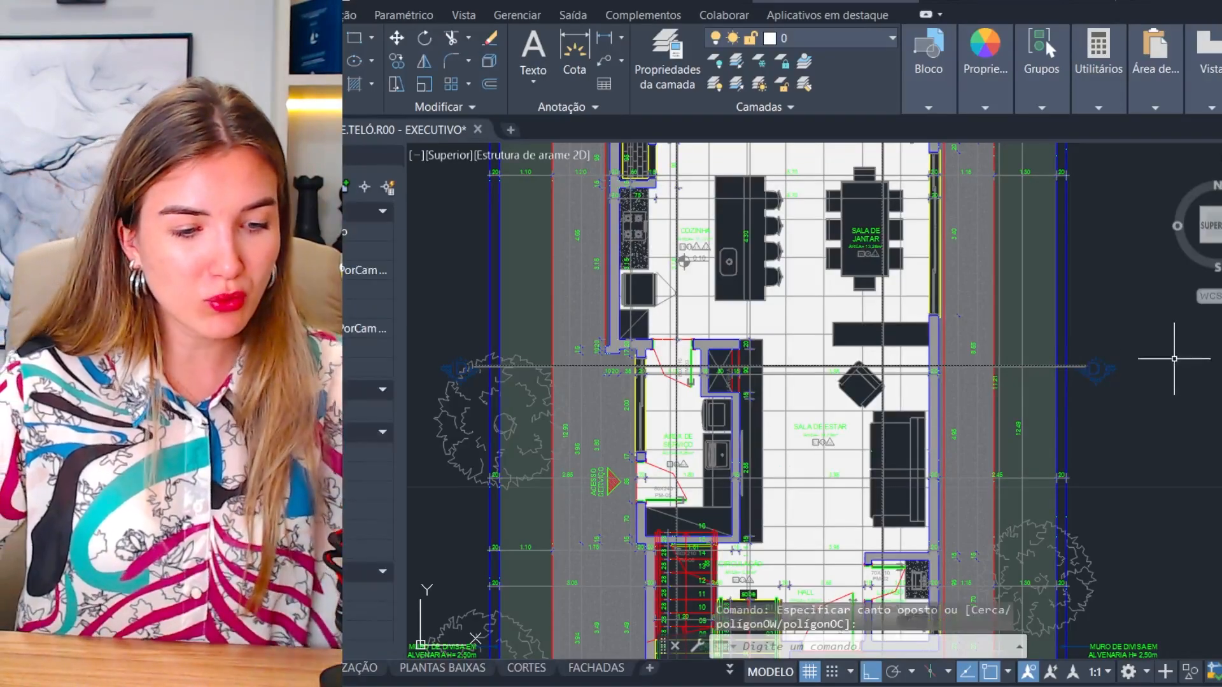
key(Delete)
Step: Try erasing the TÉRREO plan's dimension block as a whole, and undo the deletion
middle_drag(1101, 374, 1091, 441)
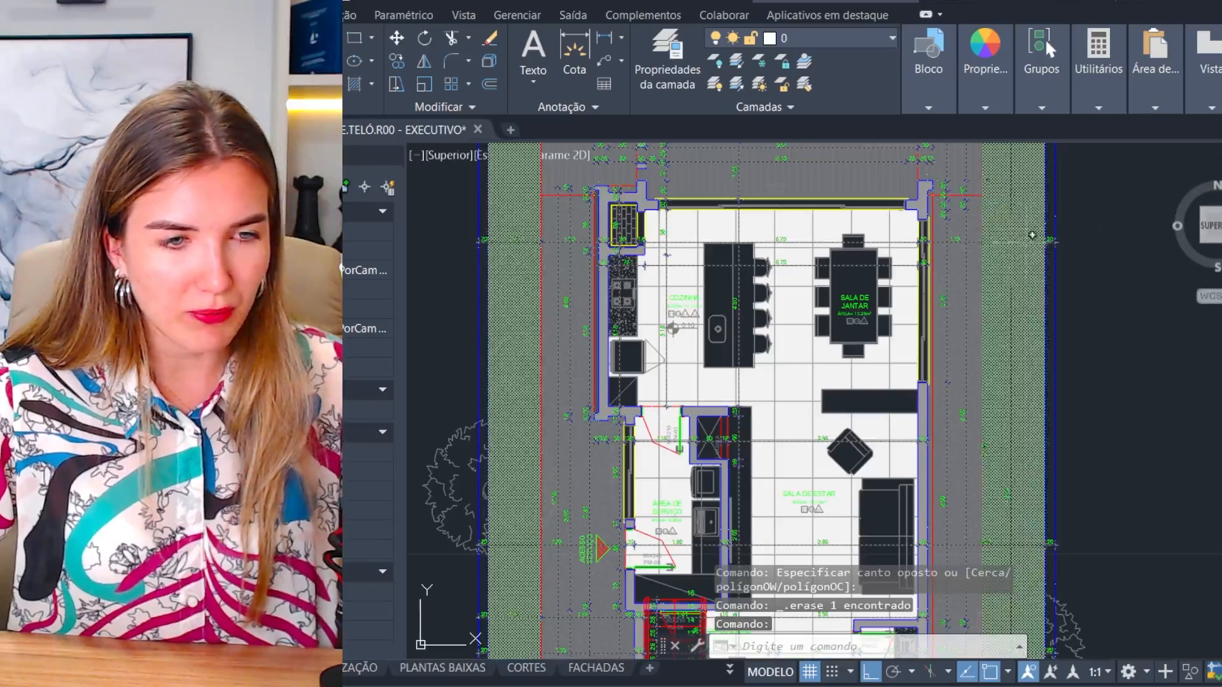
middle_drag(1140, 305, 1125, 334)
middle_drag(1135, 380, 1139, 393)
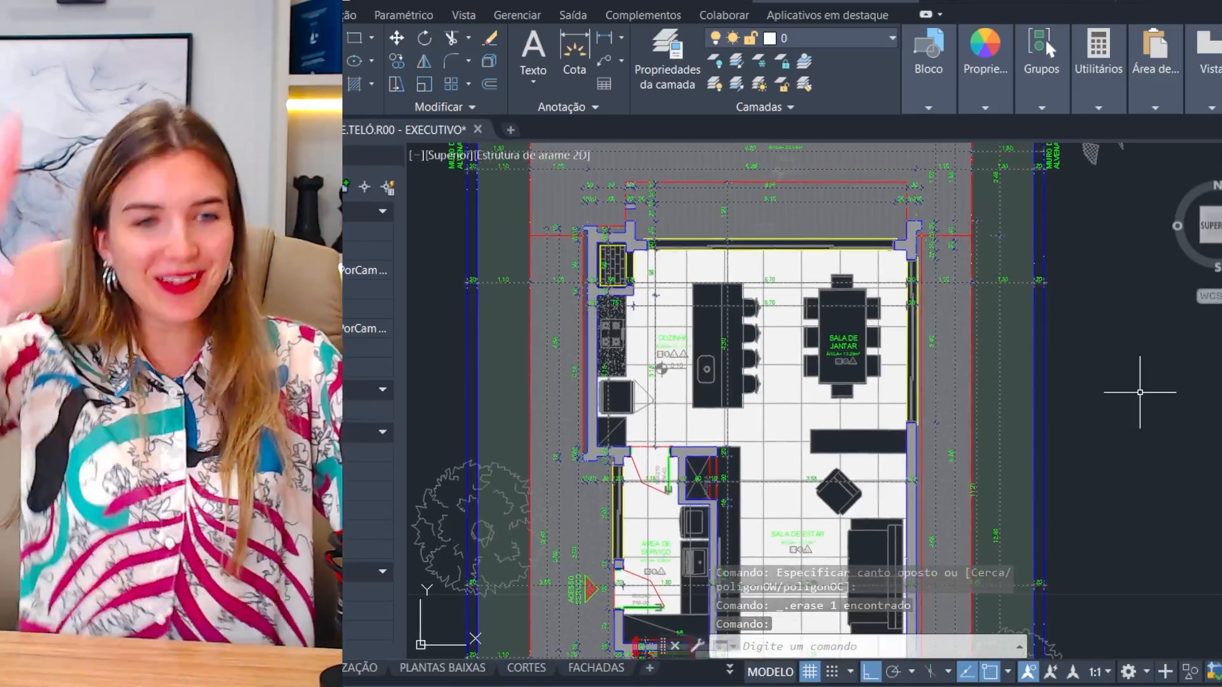
middle_drag(1080, 354, 1116, 448)
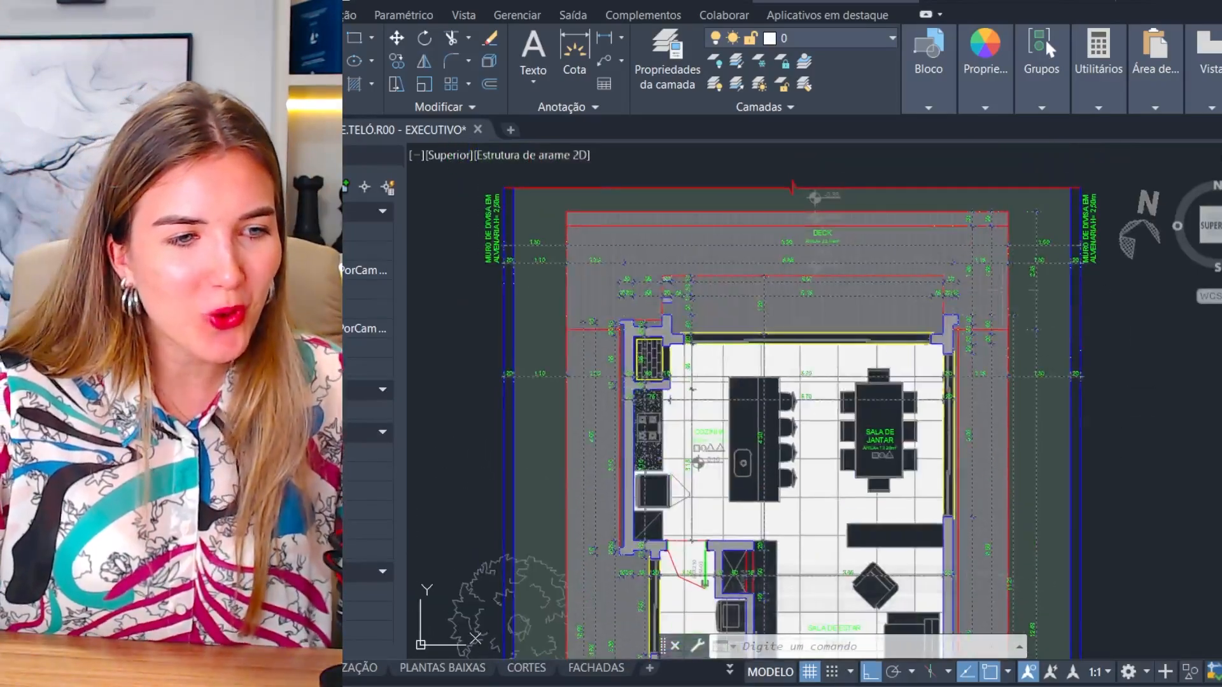
scroll(544, 244, up, 2)
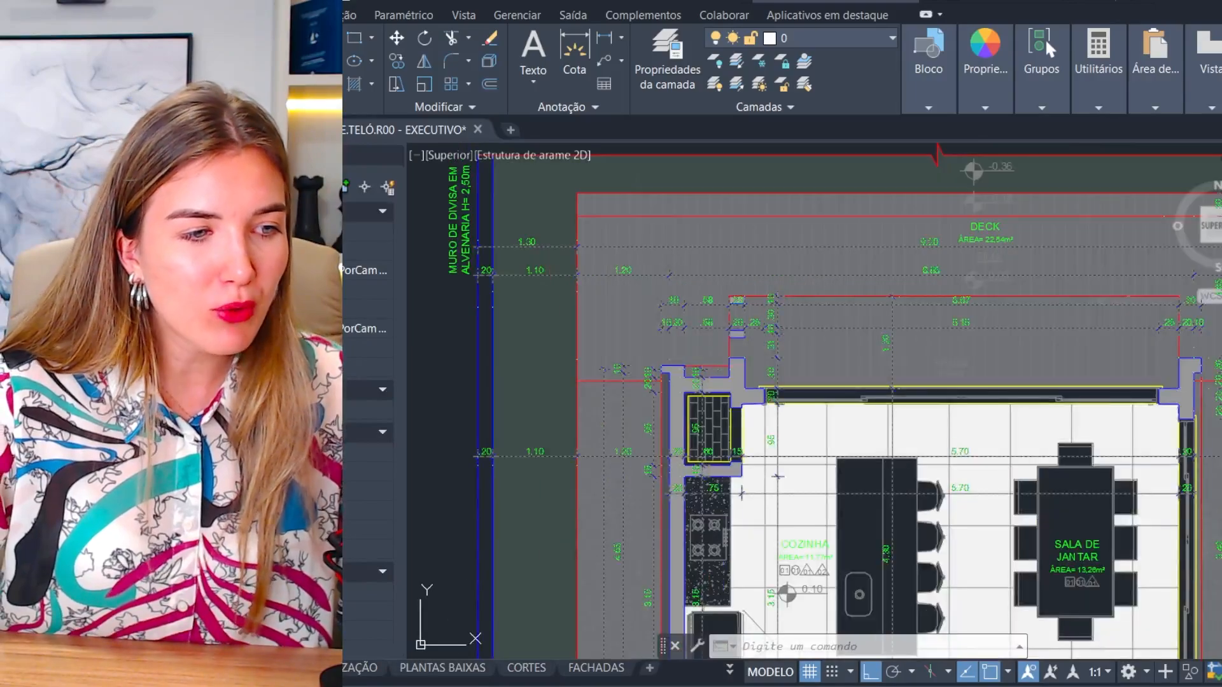
key(Escape)
click(546, 244)
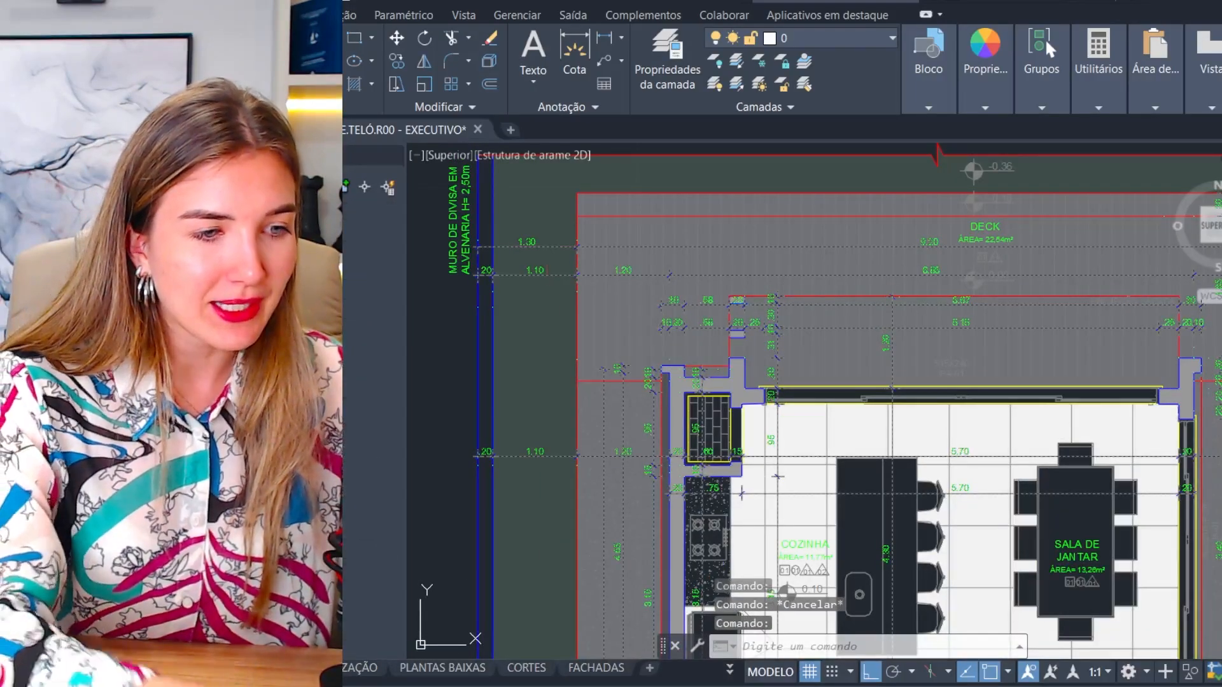
key(Delete)
key(ctrl+z)
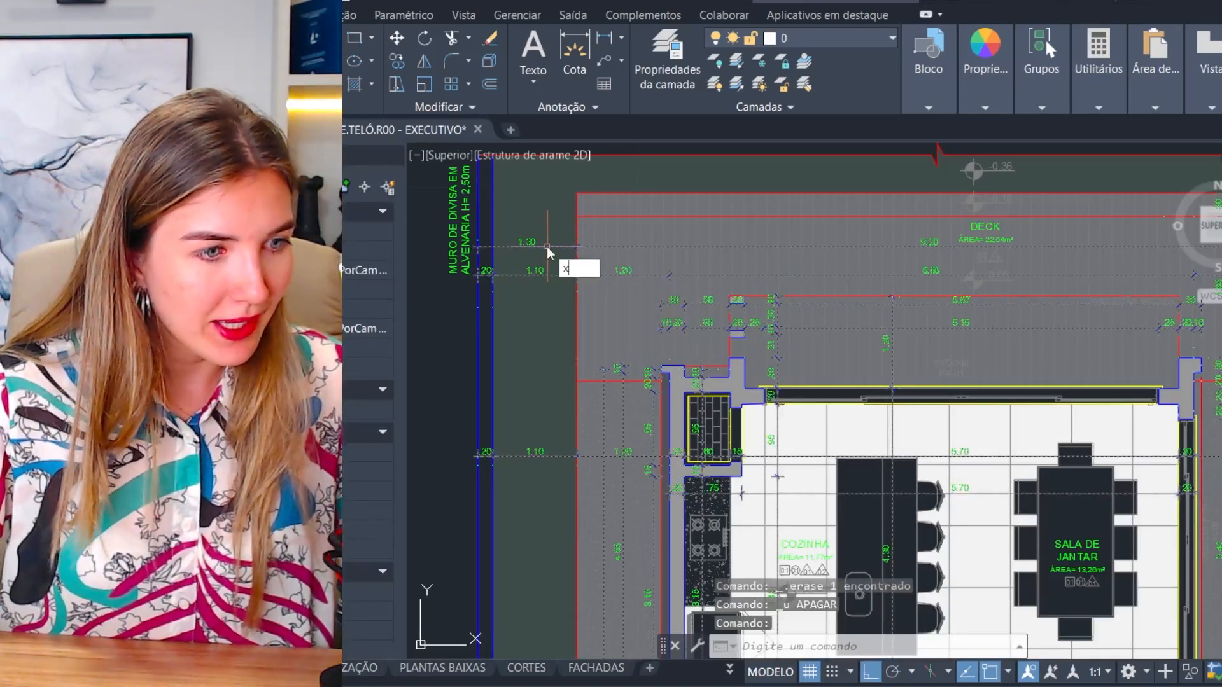
Step: Explode the TÉRREO plan's dimension block into individual dimensions
click(563, 265)
text(x)
key(Return)
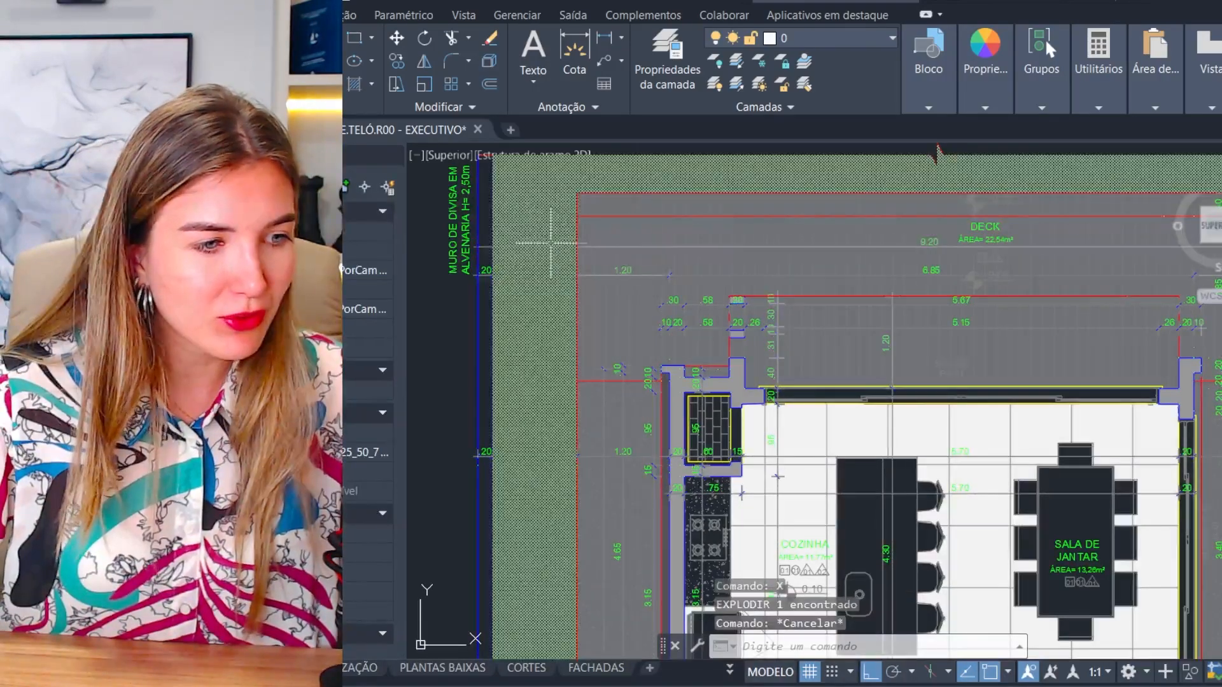
key(Escape)
Step: Select all dimensions similar to the 1.30 dimension beside the deck and erase them
click(547, 247)
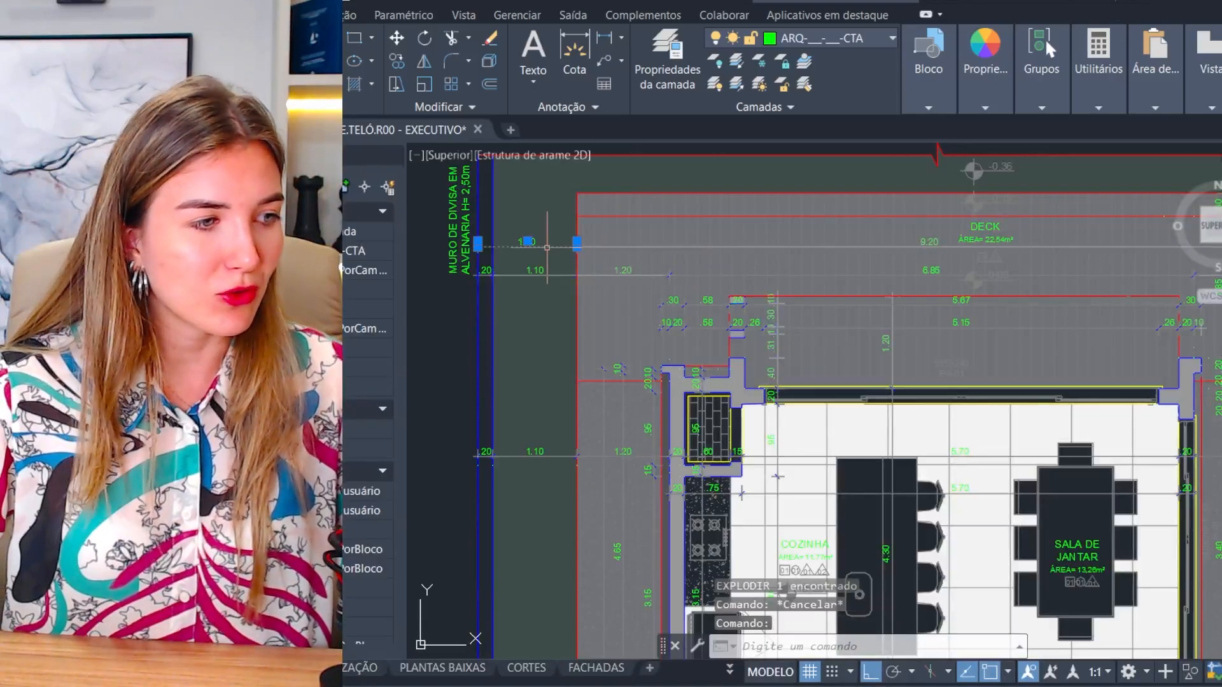
right_click(546, 247)
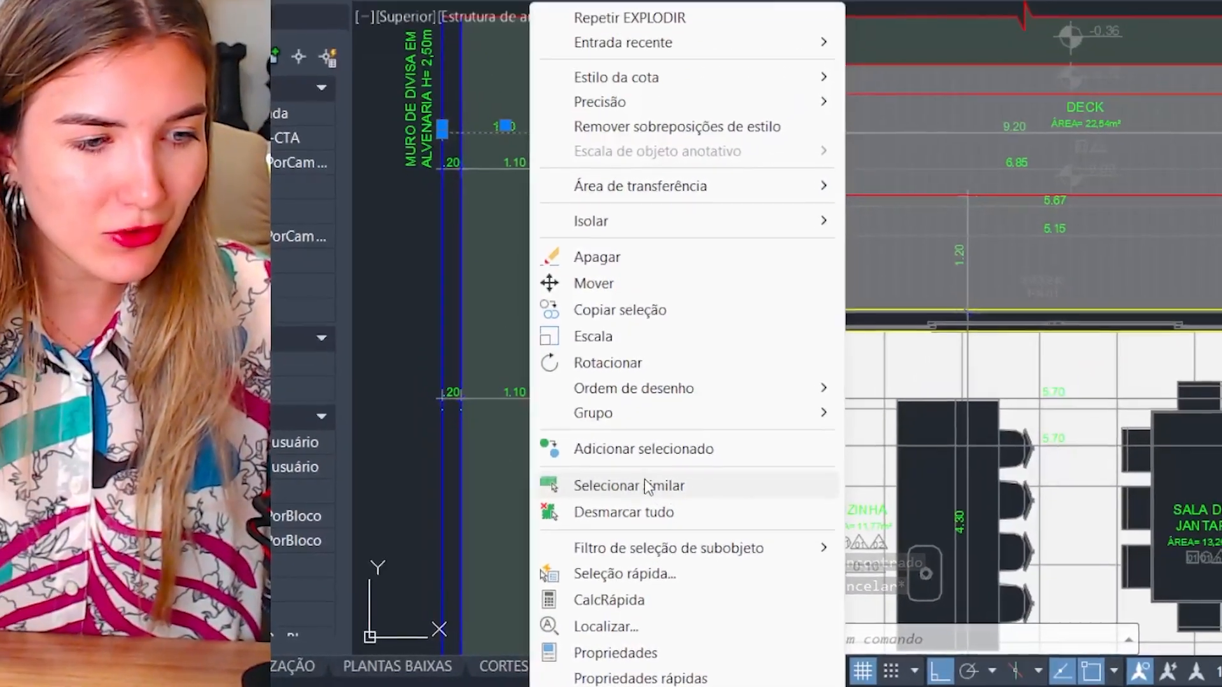
click(646, 487)
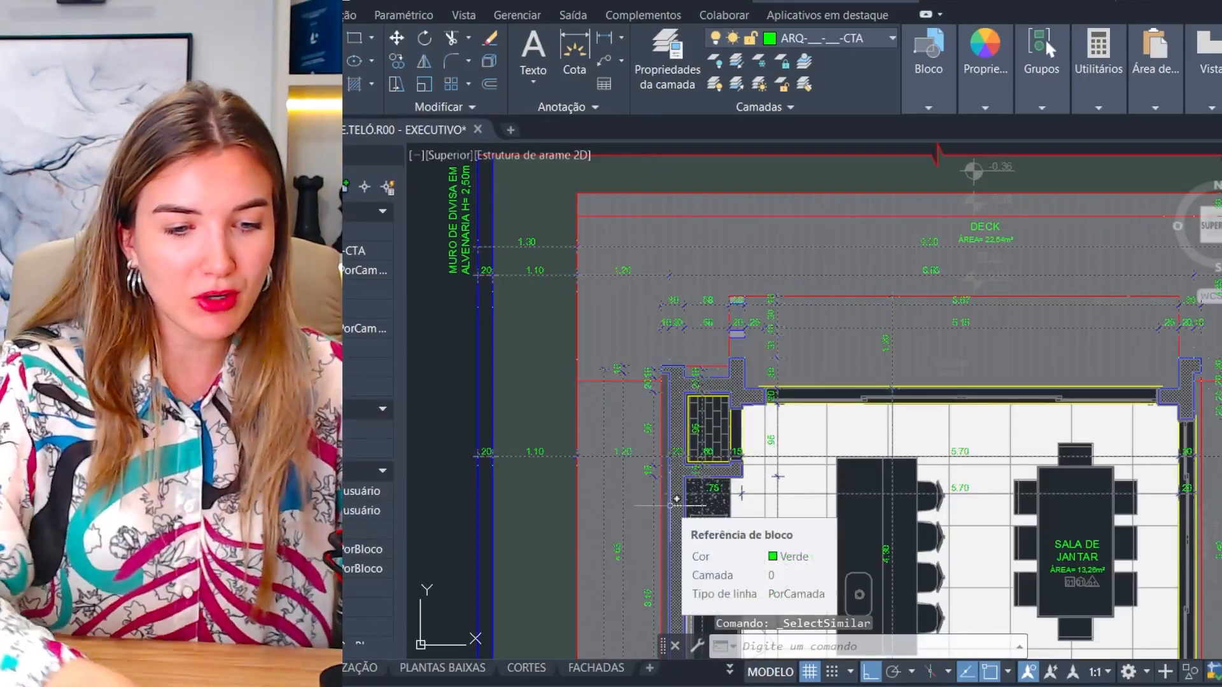
key(Delete)
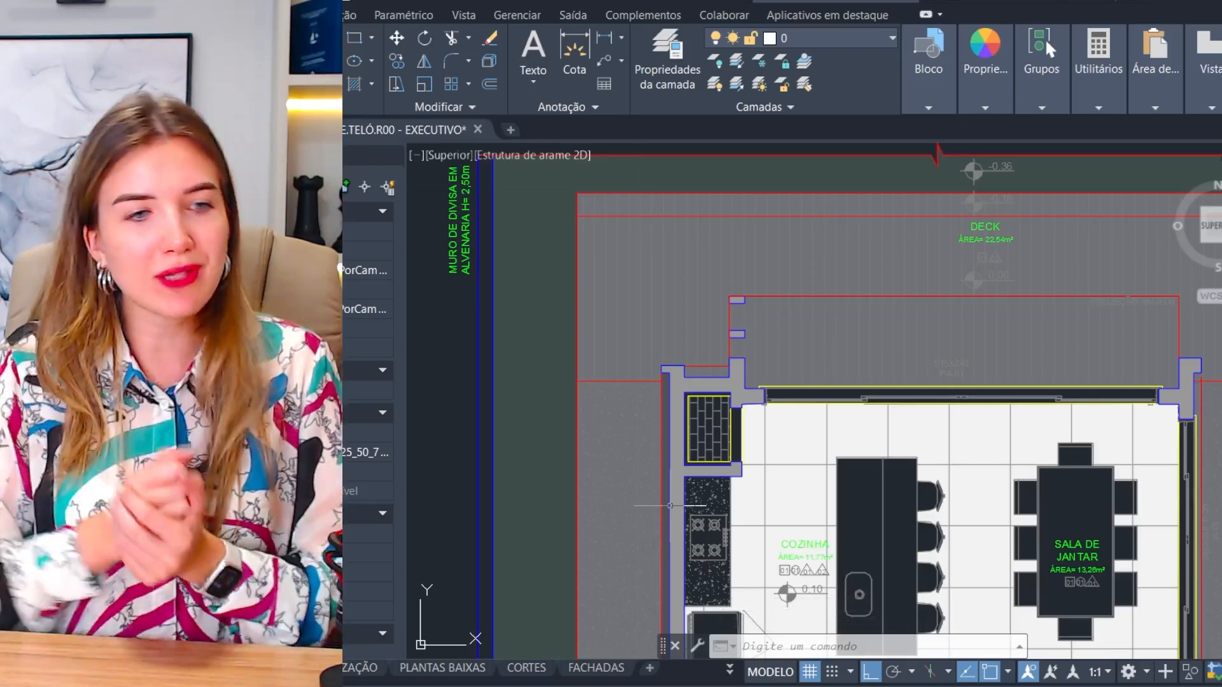
Step: Erase the tile floor hatch of the kitchen and dining room and the stone hatch on the kitchen counter
middle_drag(764, 435, 720, 372)
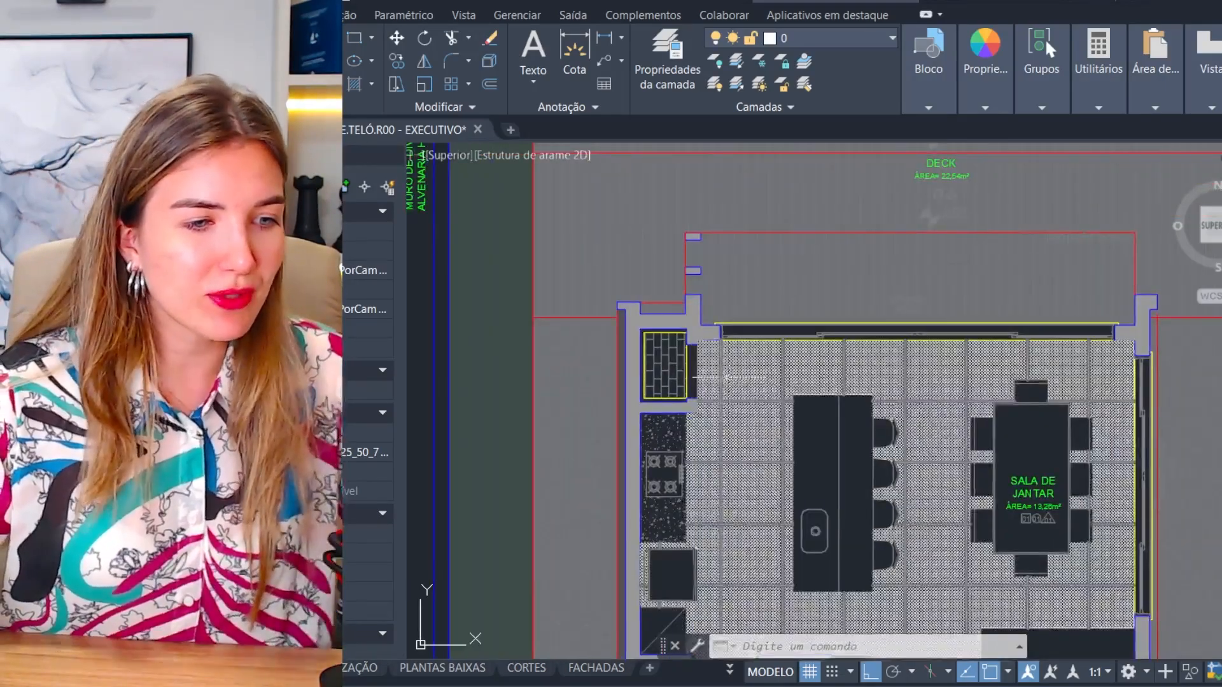
click(722, 372)
key(Escape)
key(Delete)
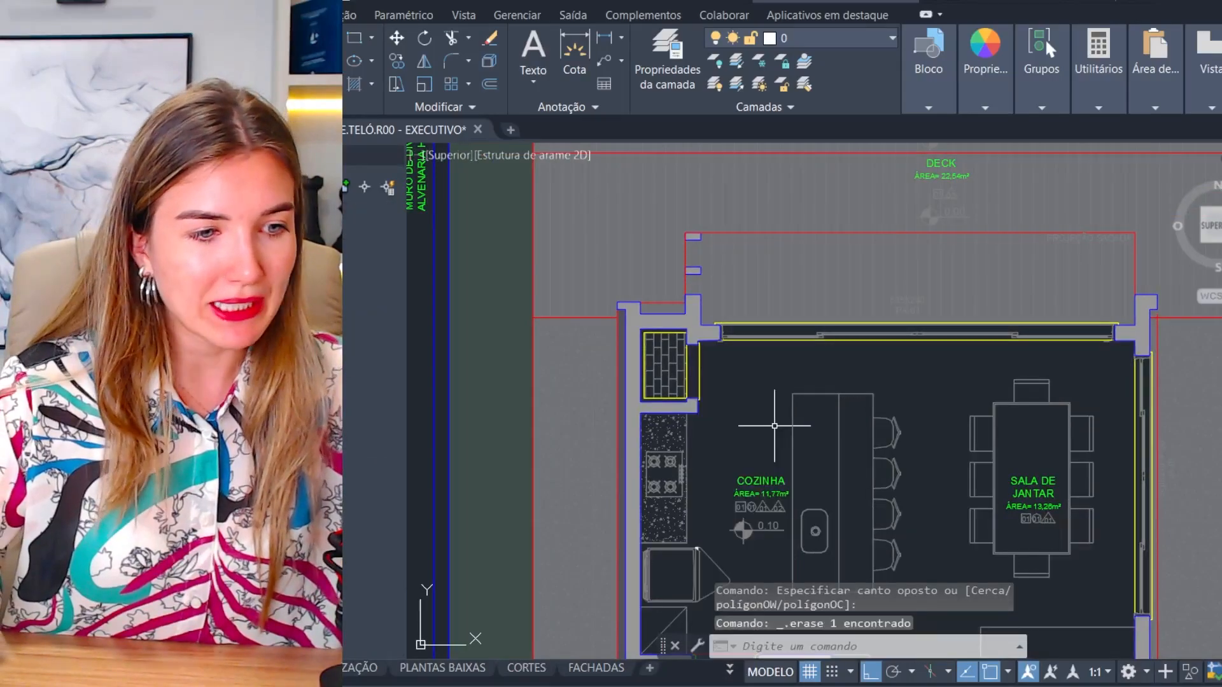
mouse_move(830, 463)
middle_down()
mouse_move(803, 312)
mouse_move(757, 242)
middle_up()
click(598, 287)
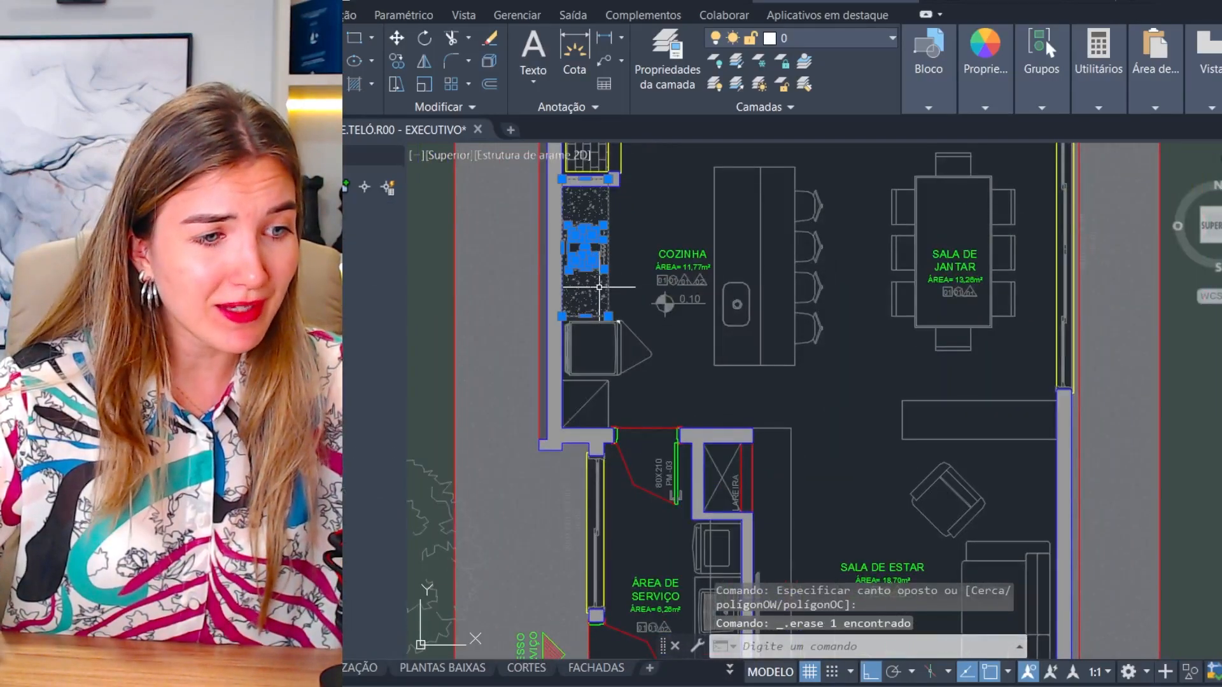
key(Delete)
Step: Explode the furniture block and erase the four-burner cooktop from the kitchen counter
scroll(601, 268, up, 5)
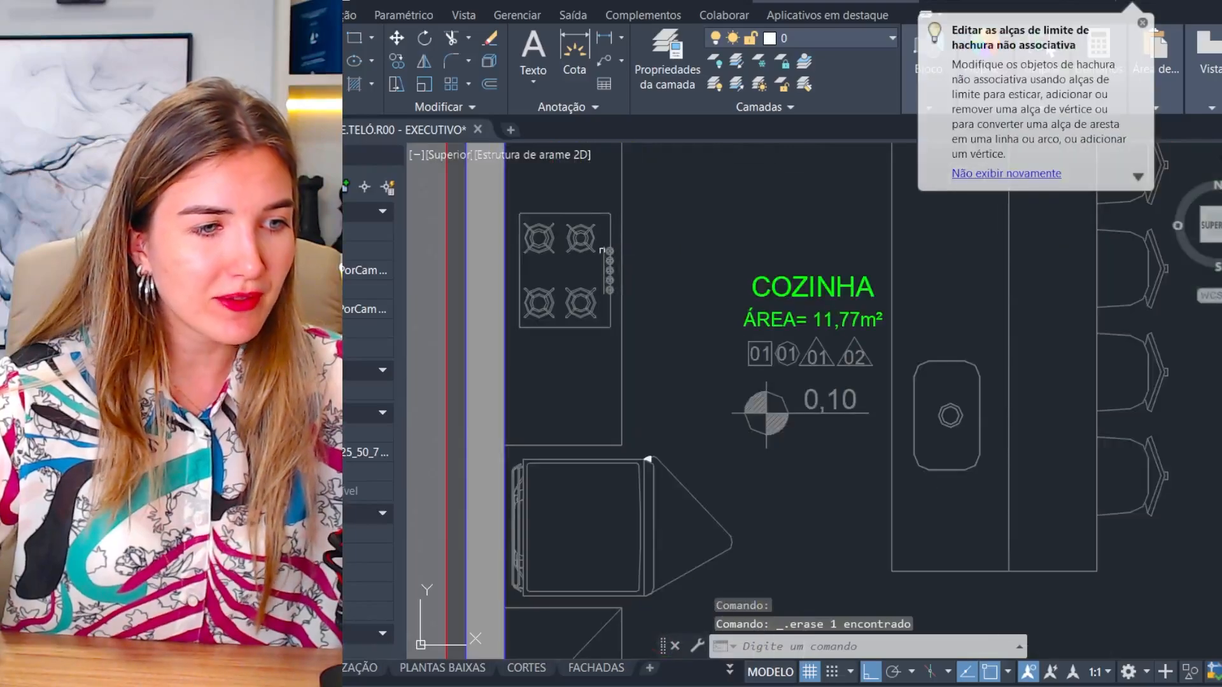
click(600, 248)
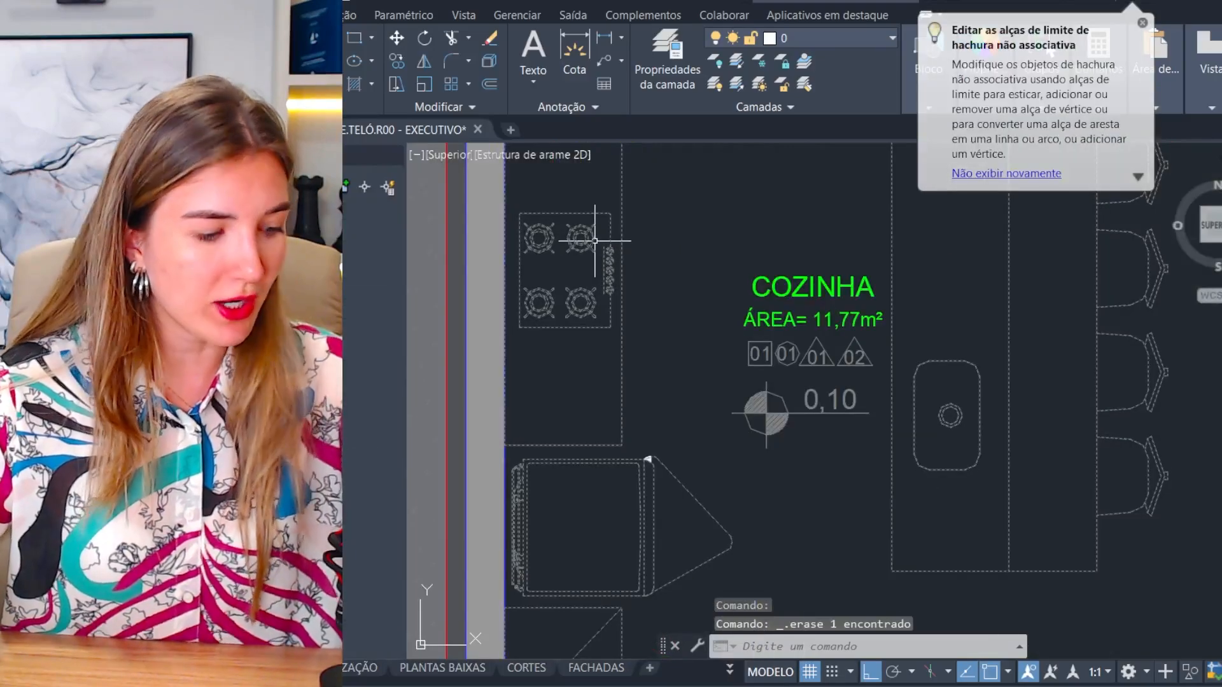
scroll(564, 213, up, 3)
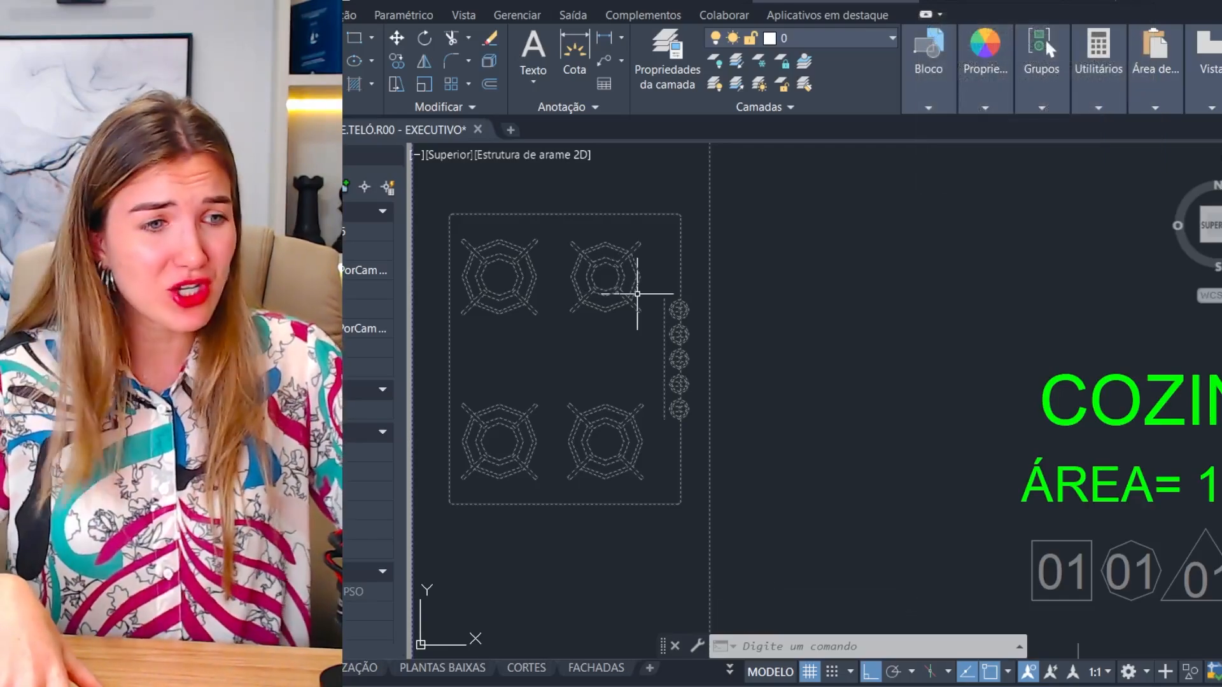
text(x)
key(Return)
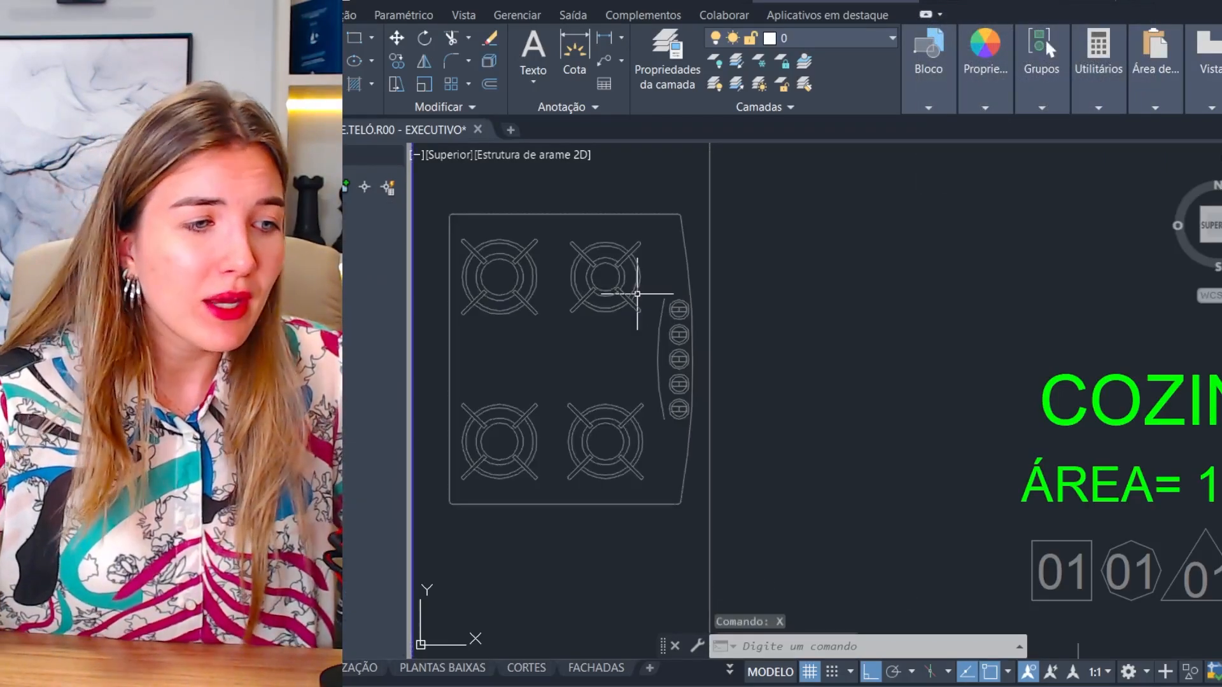
click(581, 240)
click(502, 190)
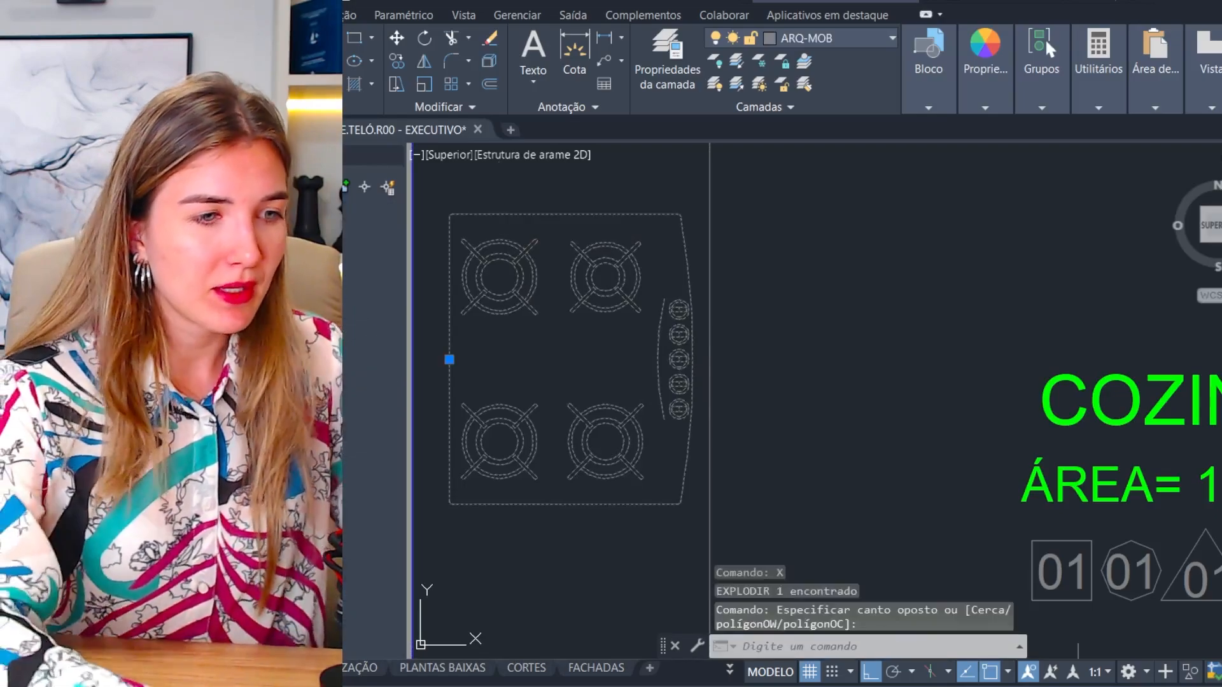
key(Delete)
Step: Erase the sofa and armchair in the SALA DE ESTAR
scroll(566, 283, down, 7)
middle_drag(674, 351, 693, 221)
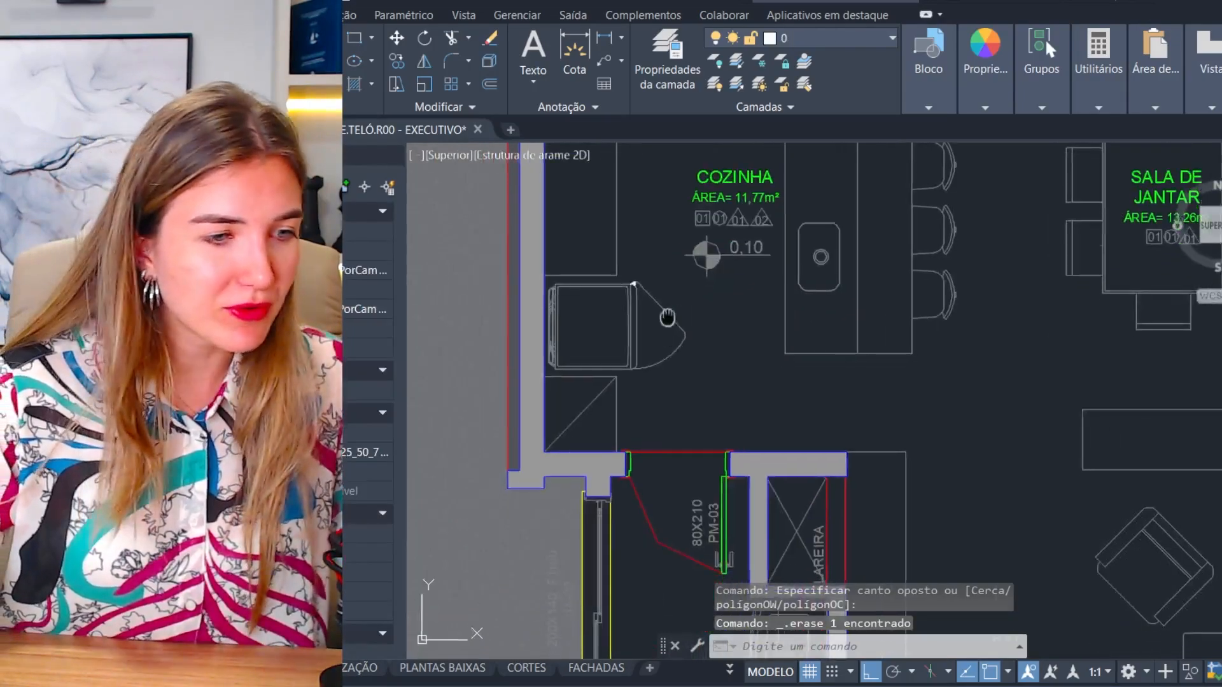
middle_drag(668, 316, 674, 263)
middle_drag(730, 416, 696, 313)
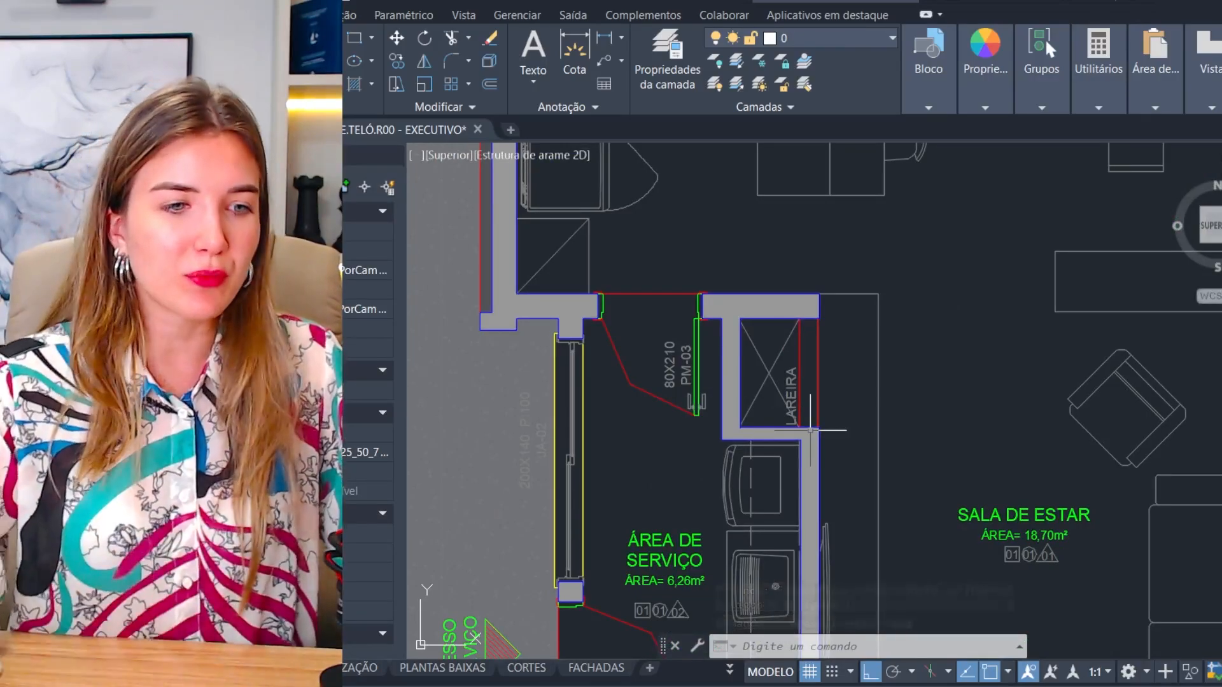
middle_drag(837, 471, 697, 340)
scroll(697, 340, down, 5)
middle_drag(851, 387, 774, 344)
click(773, 344)
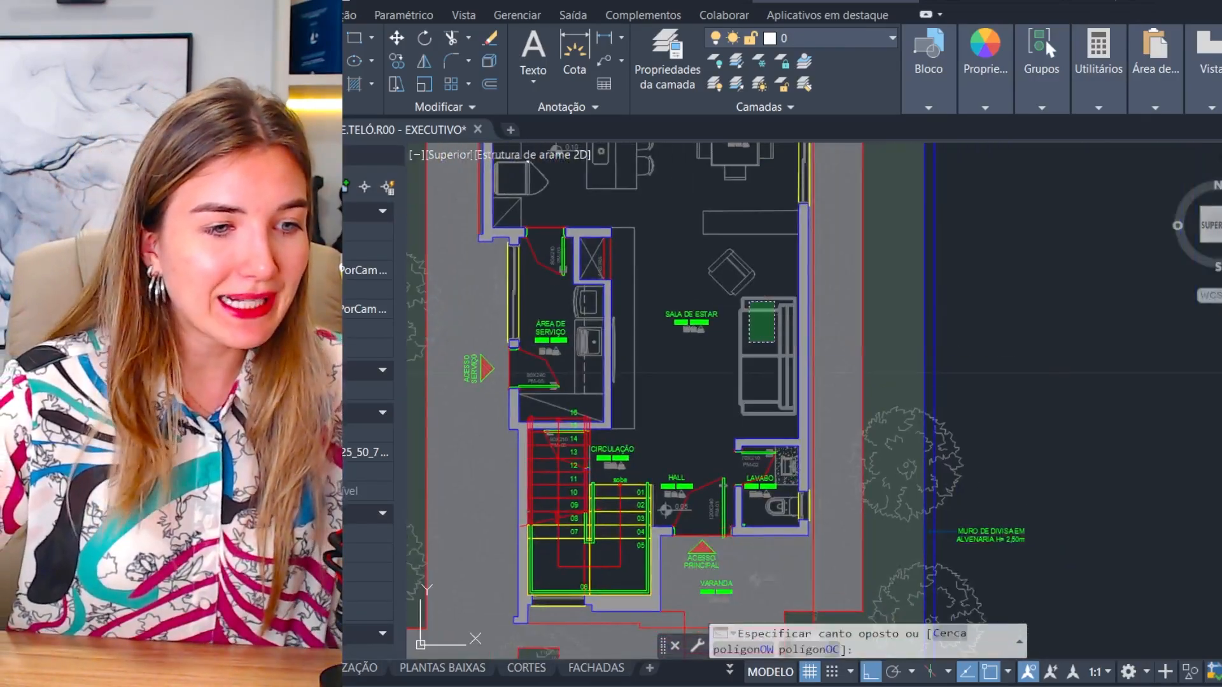
click(749, 301)
key(Delete)
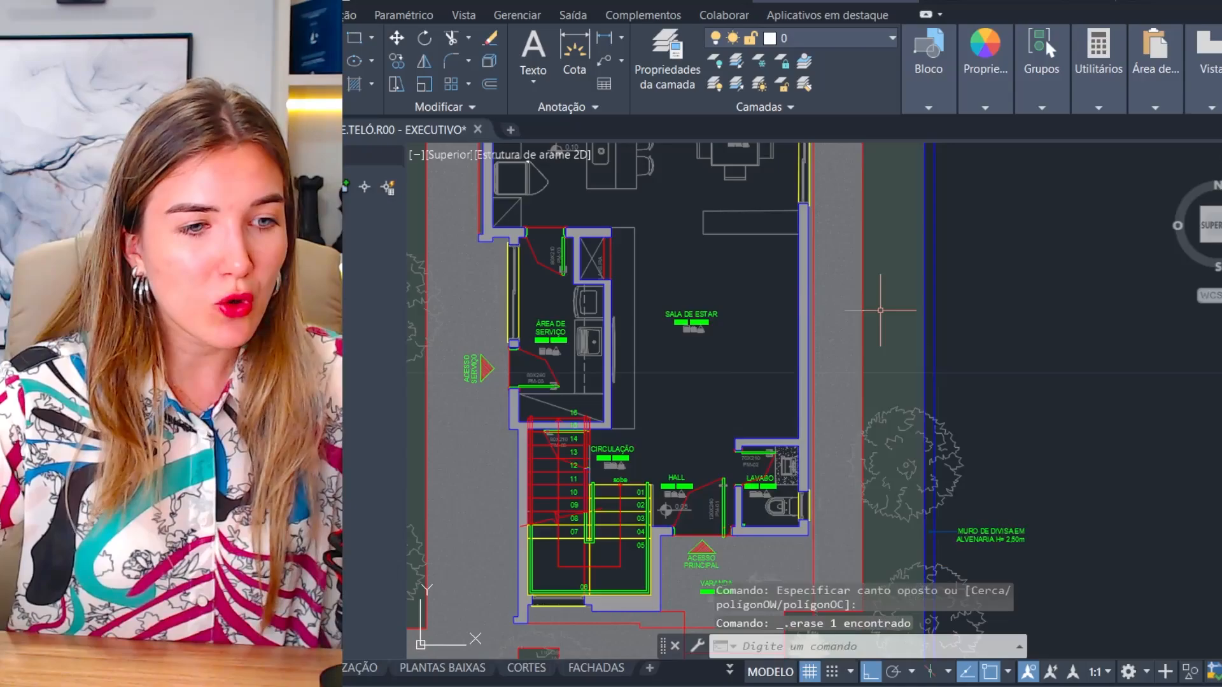
Step: Erase the paving hatch around the house and the lawn hatch beside it
click(828, 307)
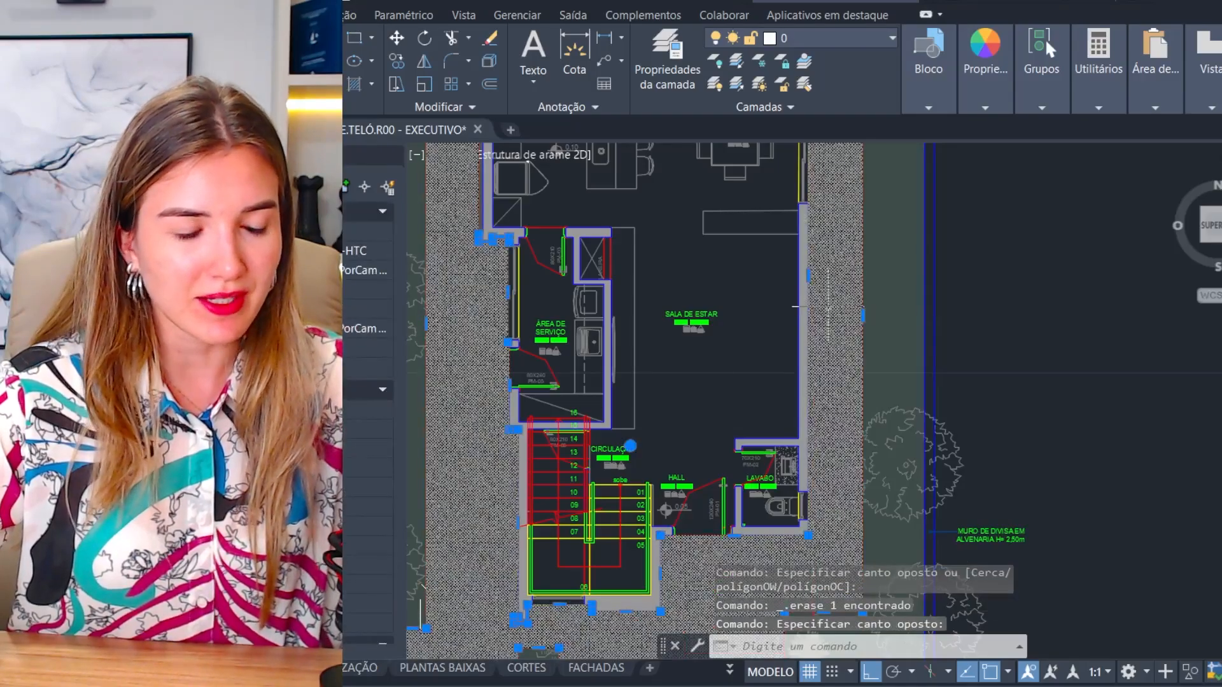
key(Delete)
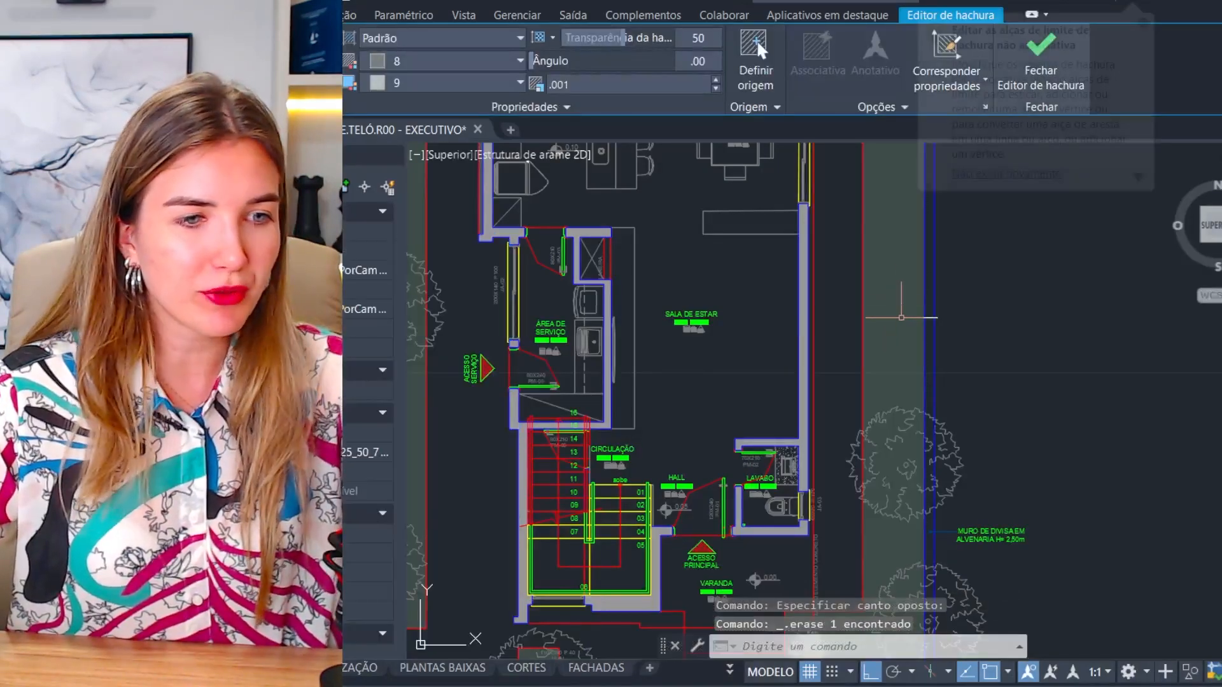
middle_drag(939, 350, 919, 318)
Step: Try erasing the TÉRREO plan's wall block as a whole, and undo the deletion
key(ctrl+z)
key(ctrl+z)
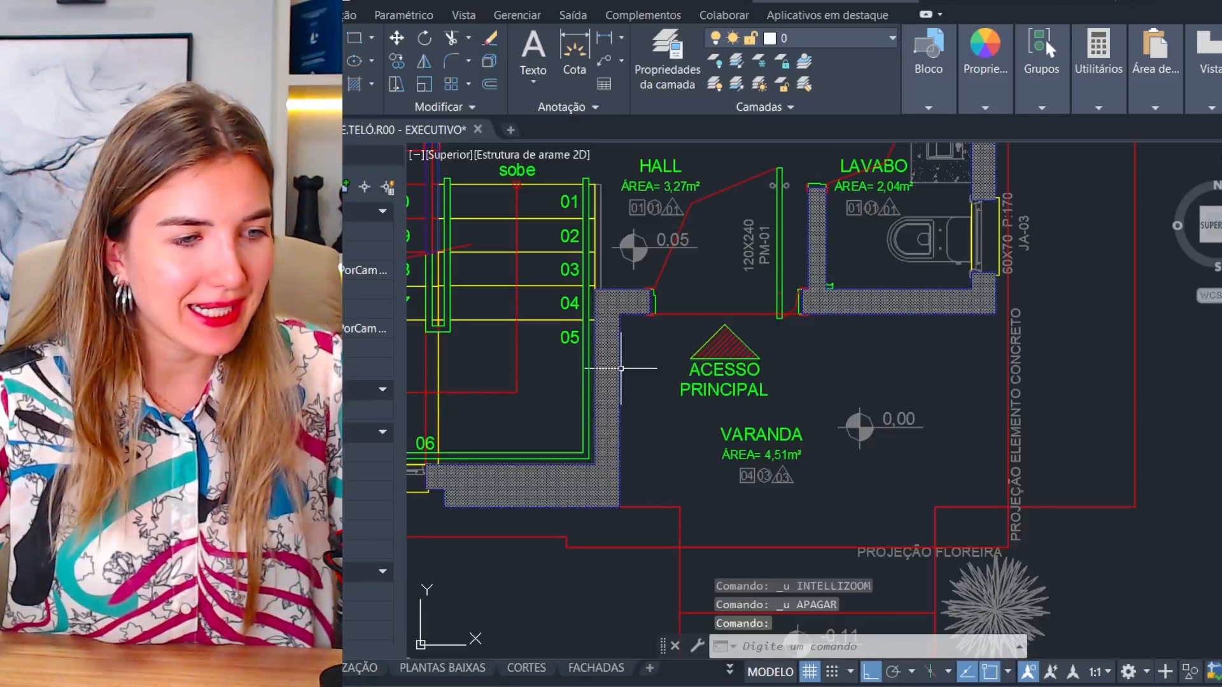
scroll(713, 362, down, 5)
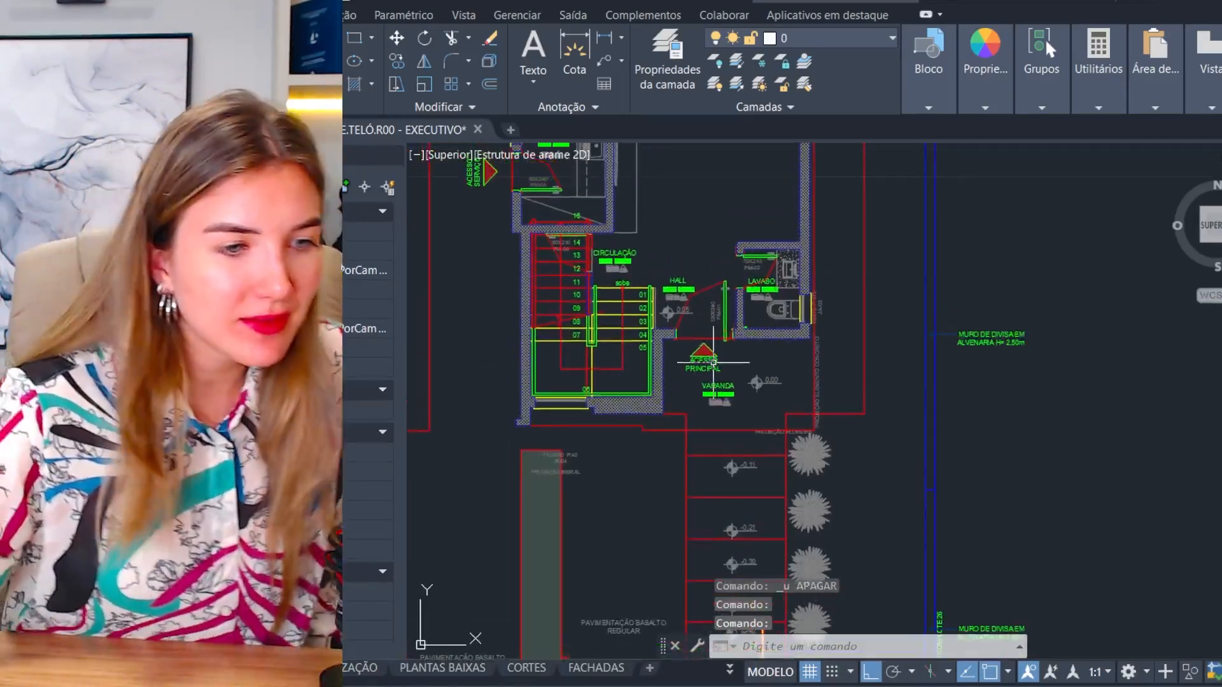
mouse_move(706, 331)
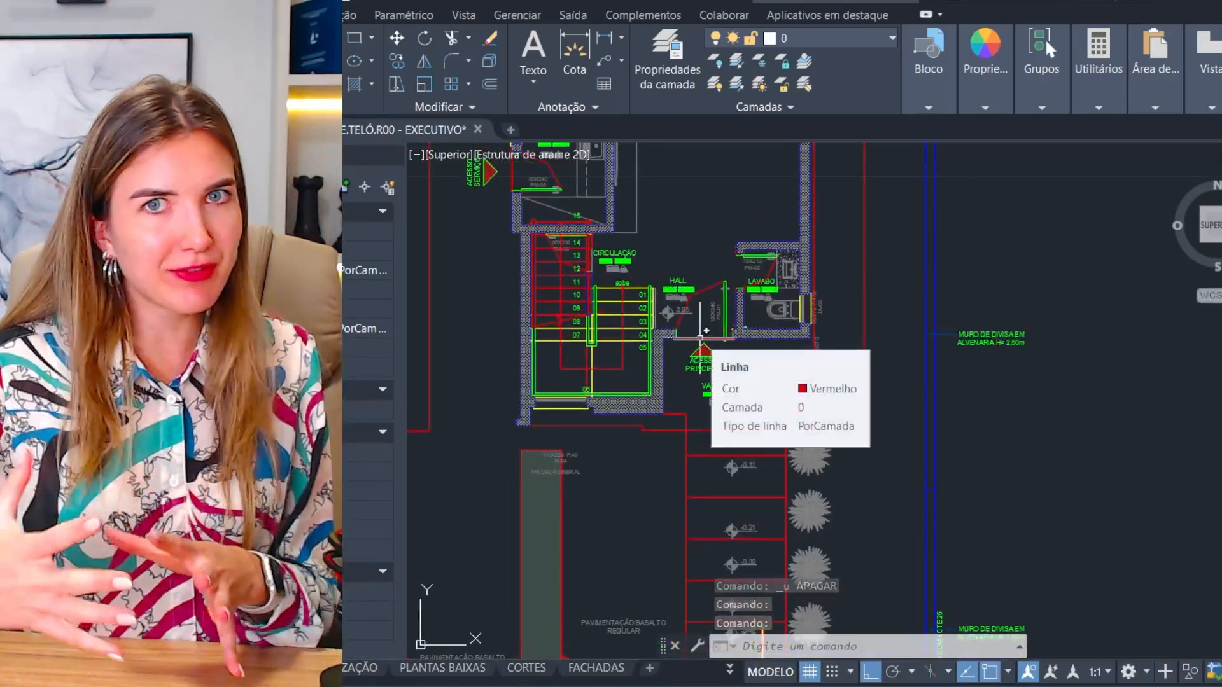
middle_drag(840, 376, 842, 398)
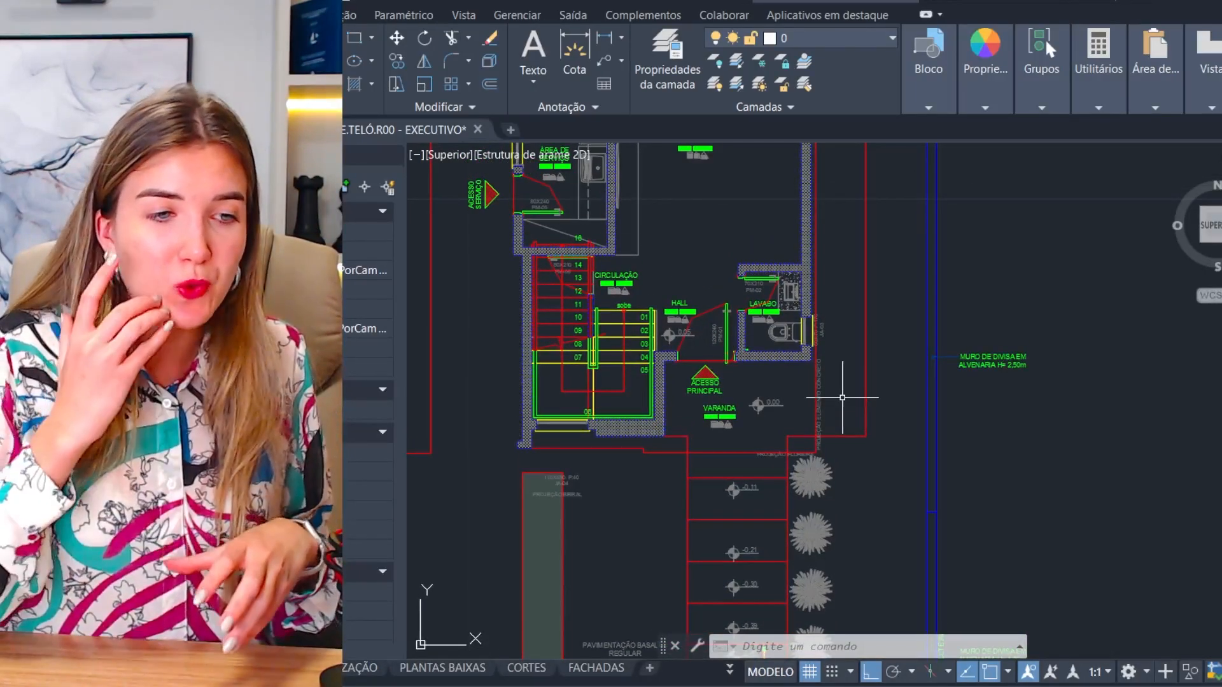
scroll(775, 352, up, 4)
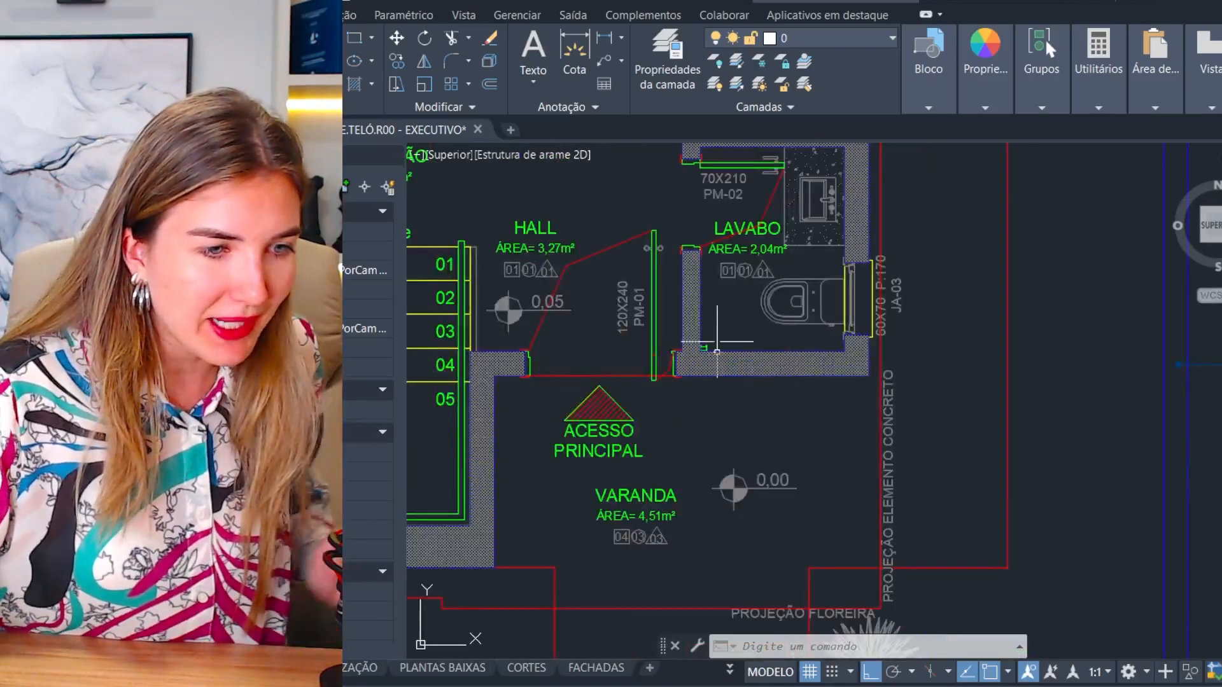
key(Escape)
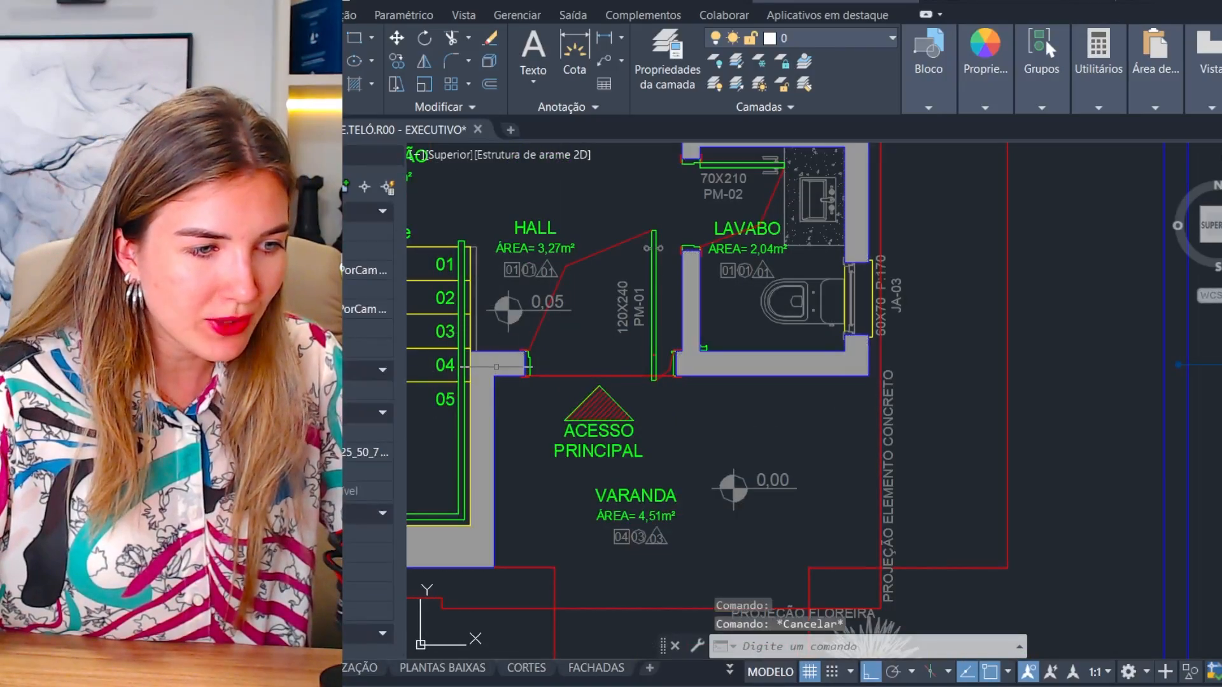
click(497, 366)
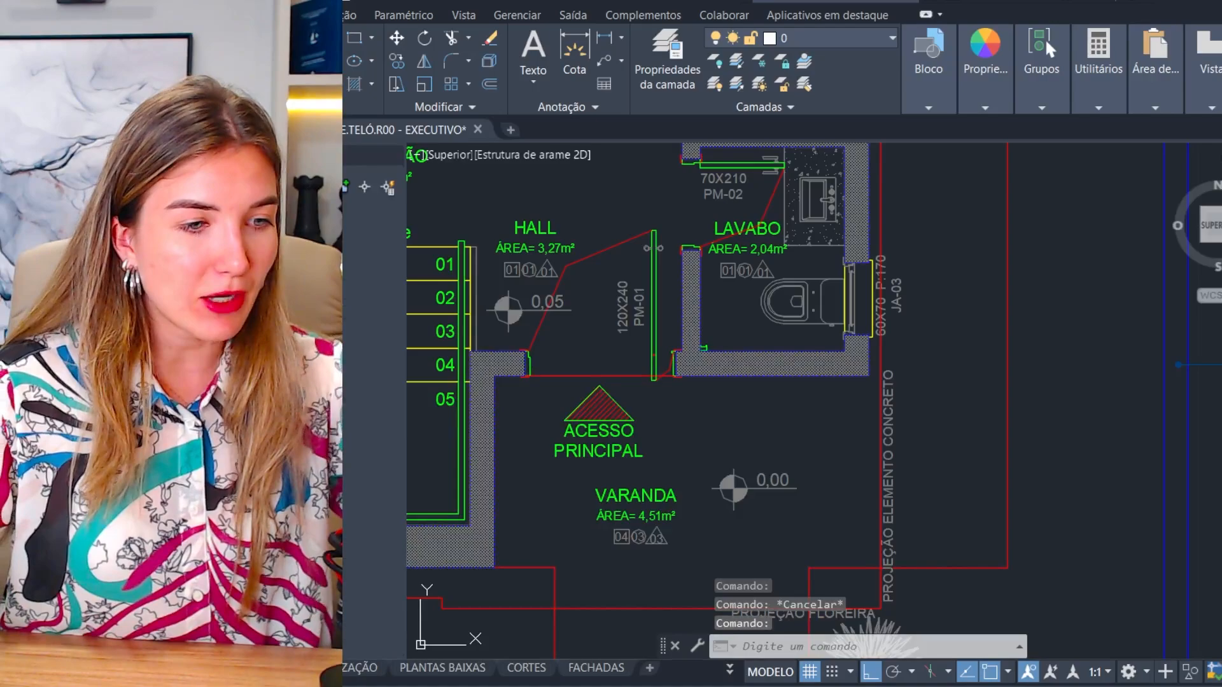
key(Delete)
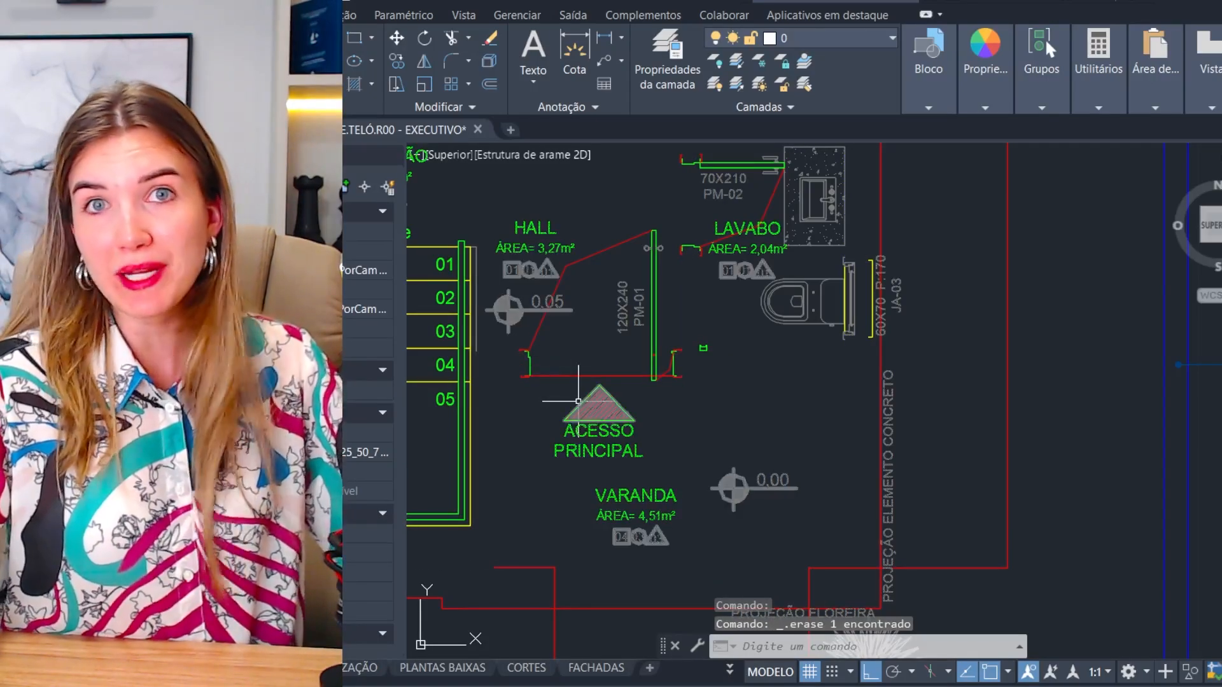
key(ctrl+z)
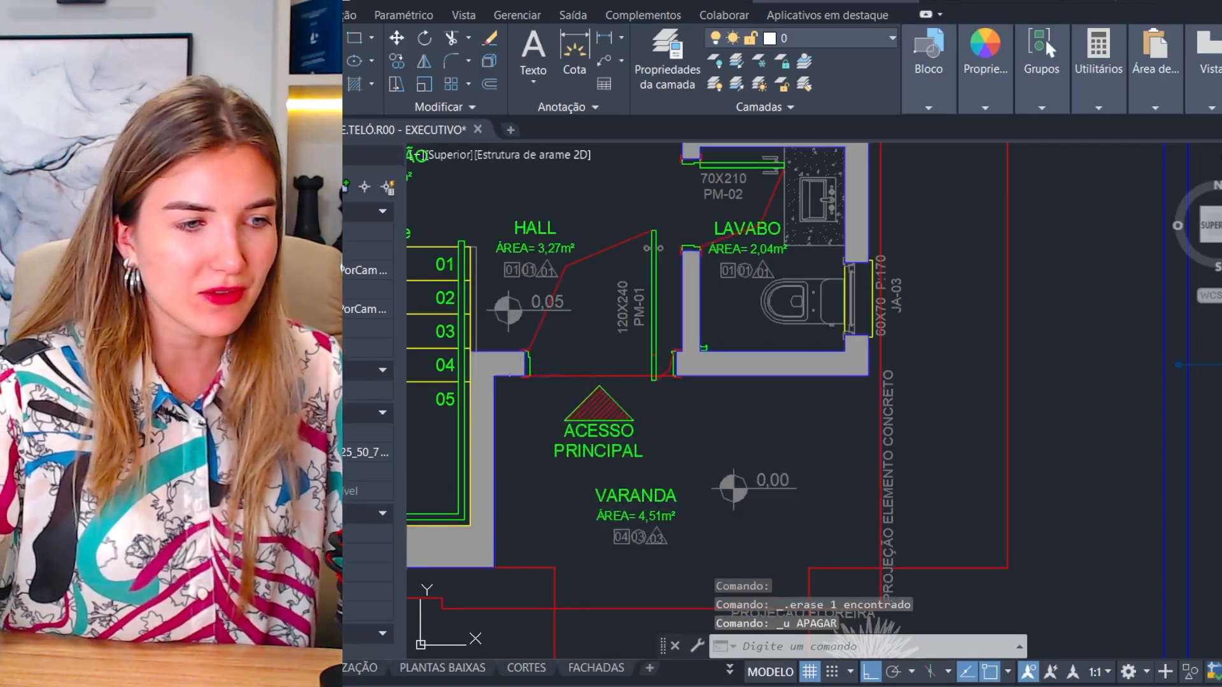
Step: Explode the TÉRREO plan's wall block and erase the solid hatch filling the walls
click(512, 373)
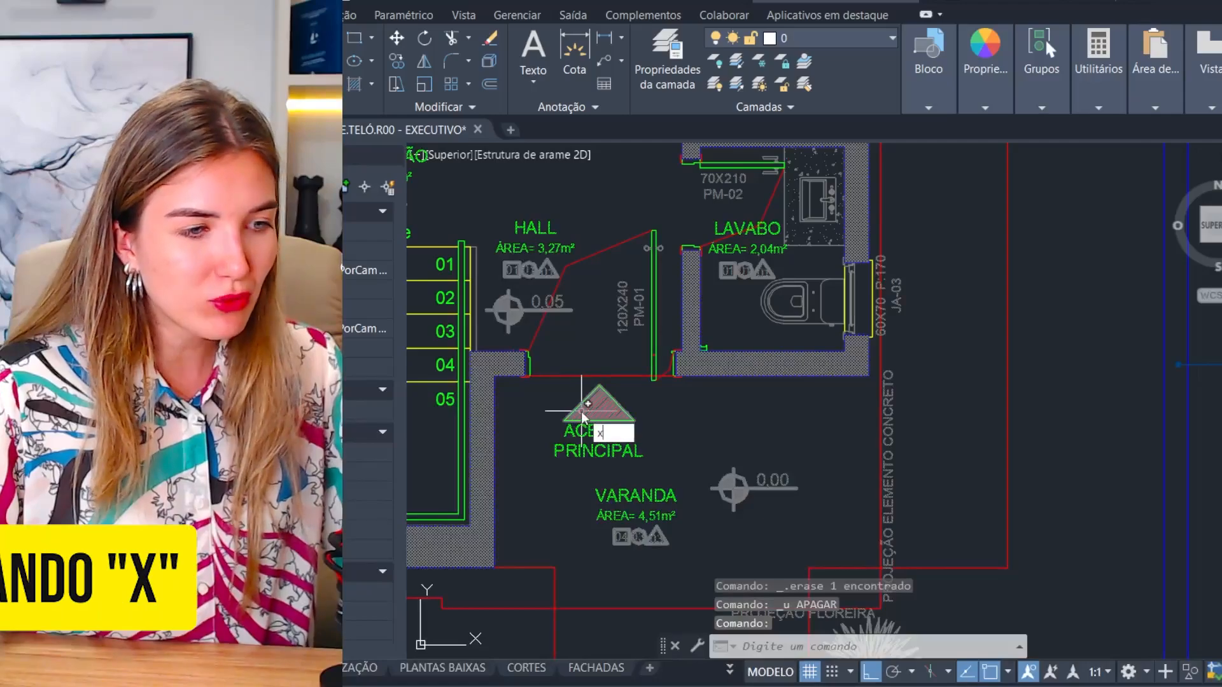
click(669, 453)
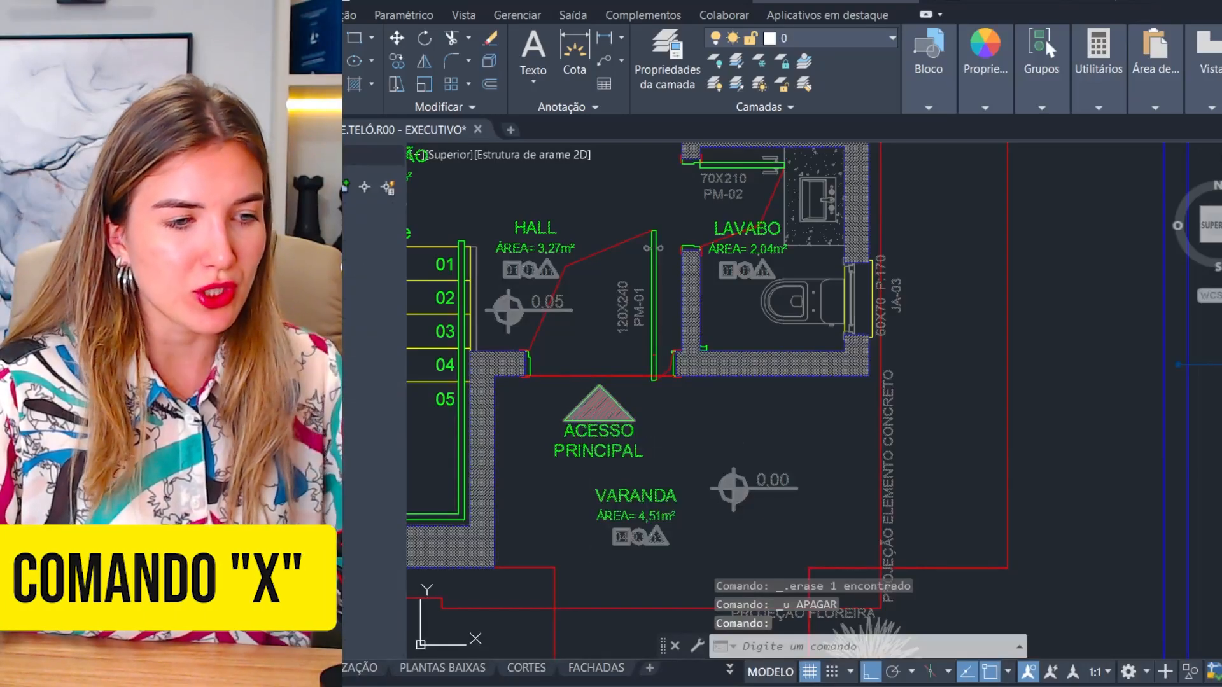
click(506, 365)
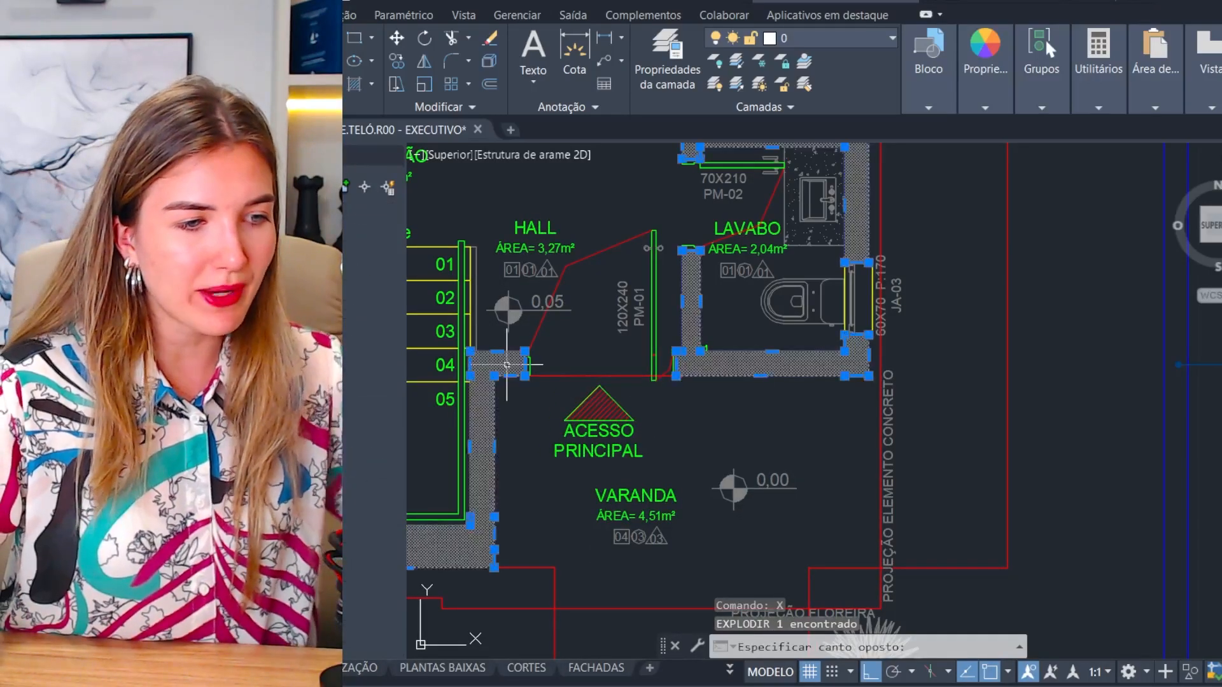
scroll(778, 447, down, 5)
middle_drag(696, 302, 706, 407)
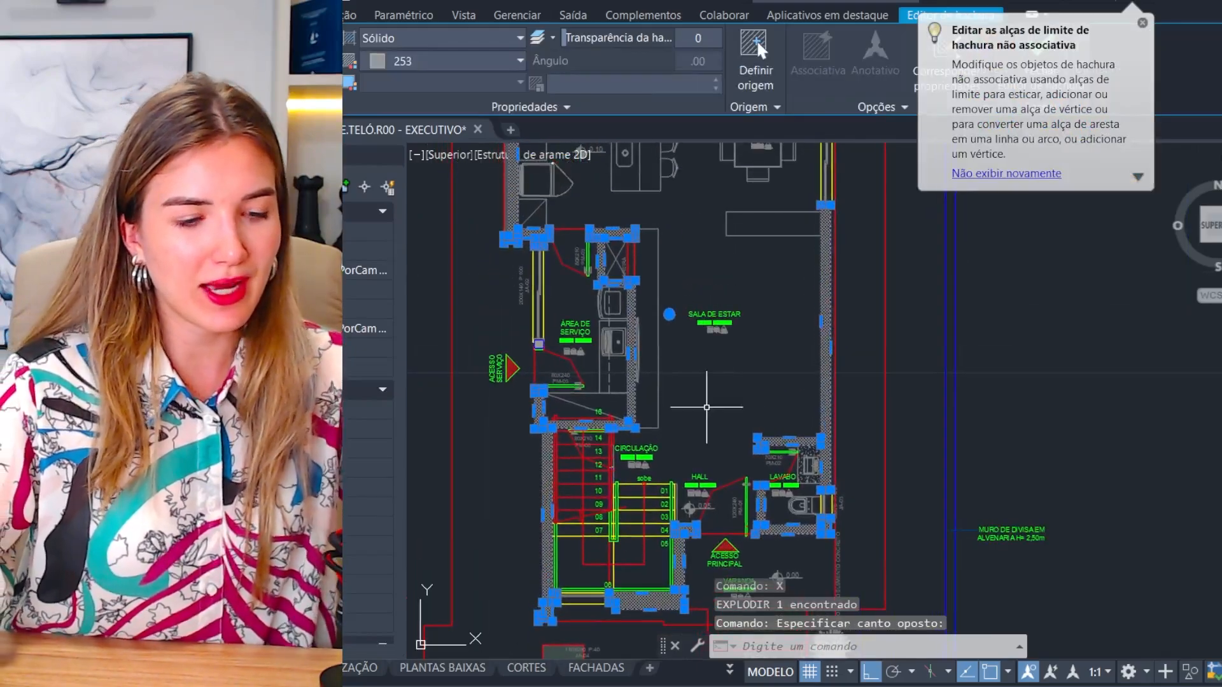
key(Delete)
Step: Erase the remaining garden-bed hatch in front of the staircase in the TÉRREO plan
scroll(597, 269, up, 4)
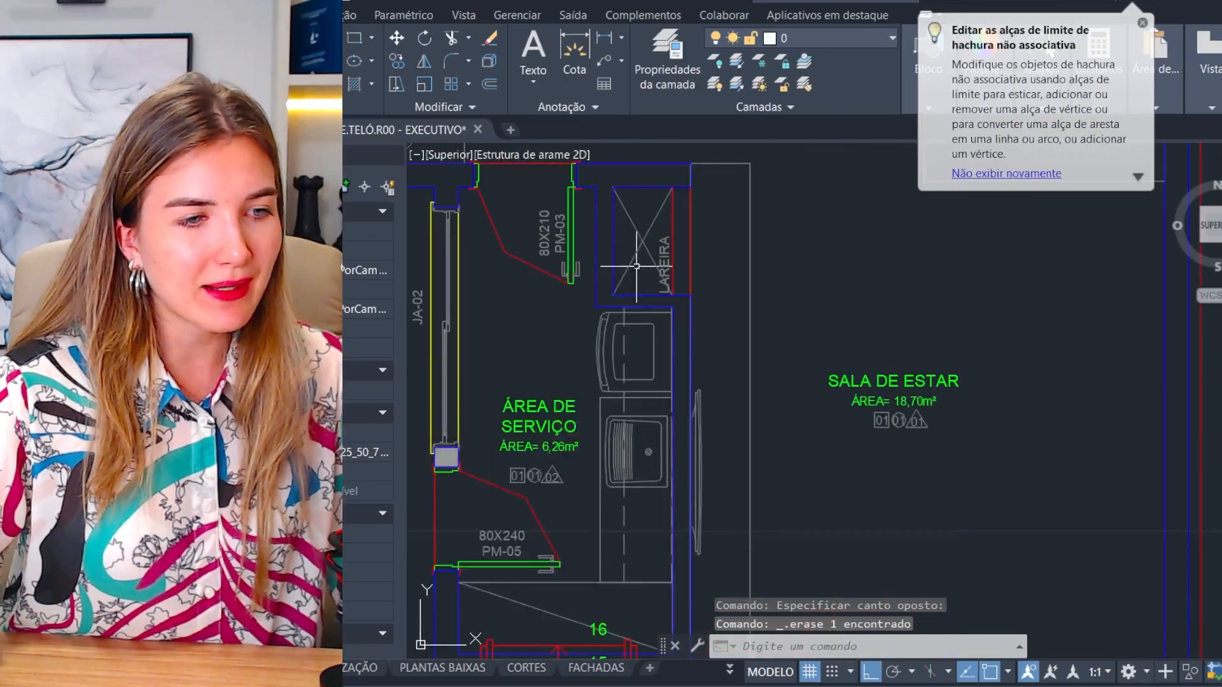
scroll(652, 274, down, 3)
middle_drag(738, 350, 740, 239)
mouse_move(741, 366)
middle_down()
mouse_move(741, 239)
mouse_move(719, 226)
middle_up()
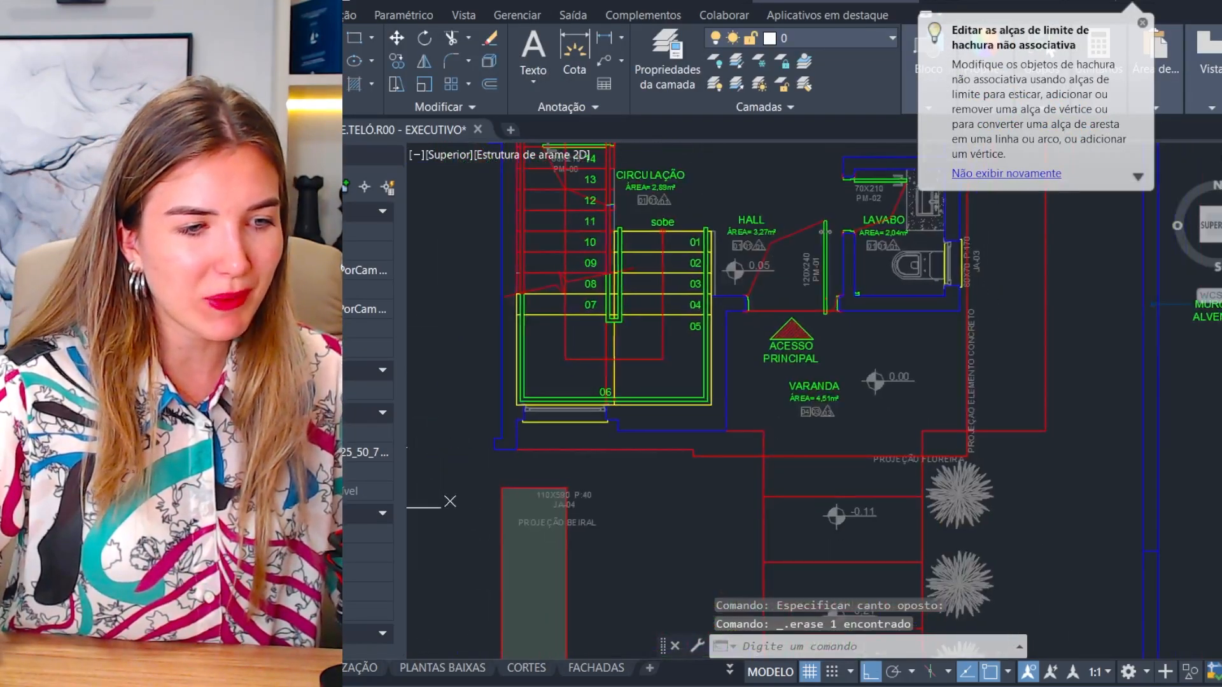
middle_drag(712, 318, 694, 198)
click(539, 483)
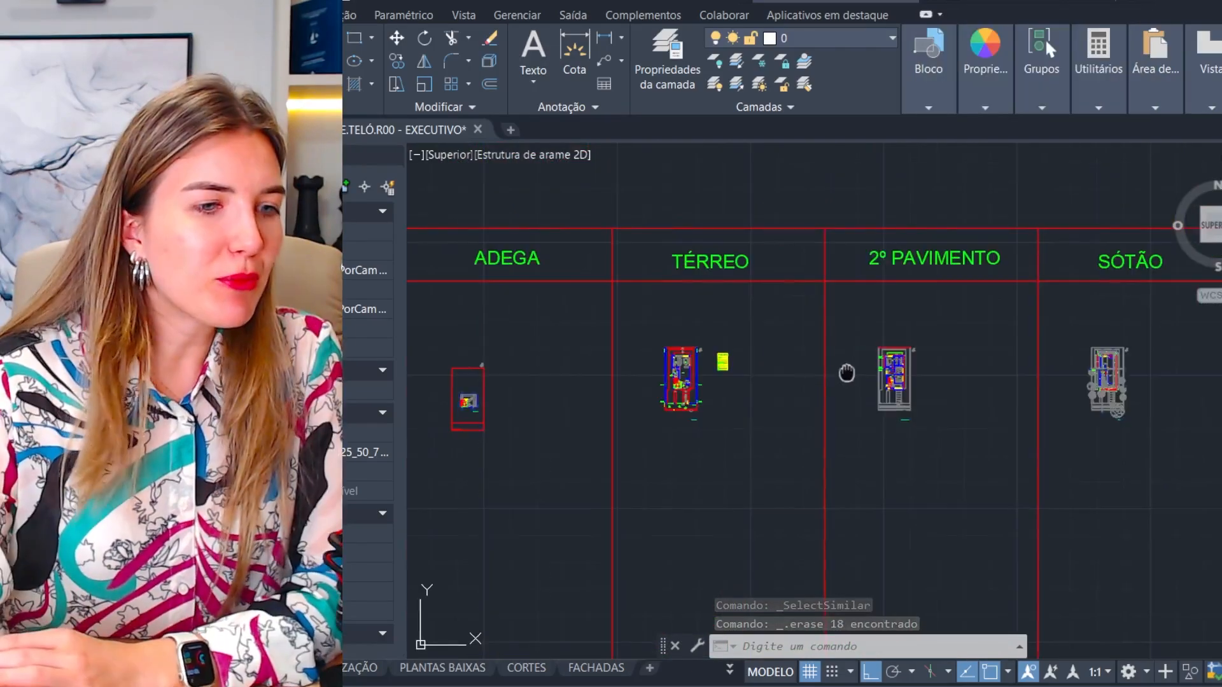
Step: Examine the 2º PAVIMENTO plan, including the staircase, bedrooms and home office
middle_drag(845, 374, 909, 373)
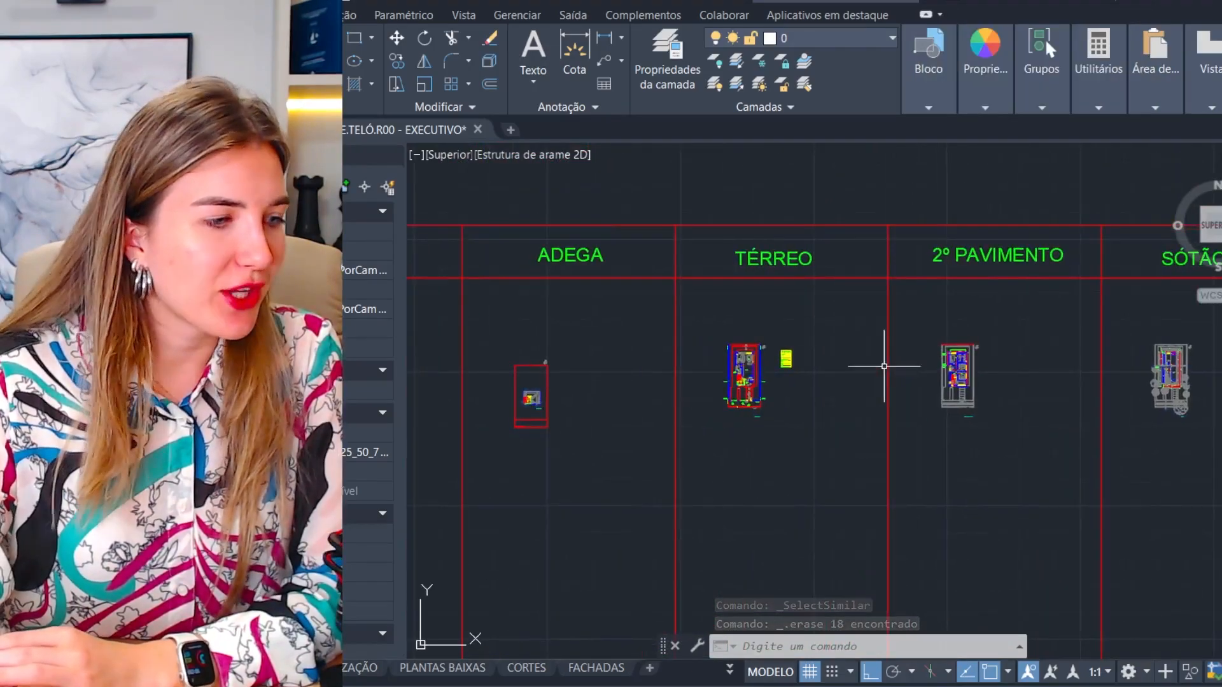
scroll(771, 362, up, 5)
middle_drag(801, 415, 1215, 411)
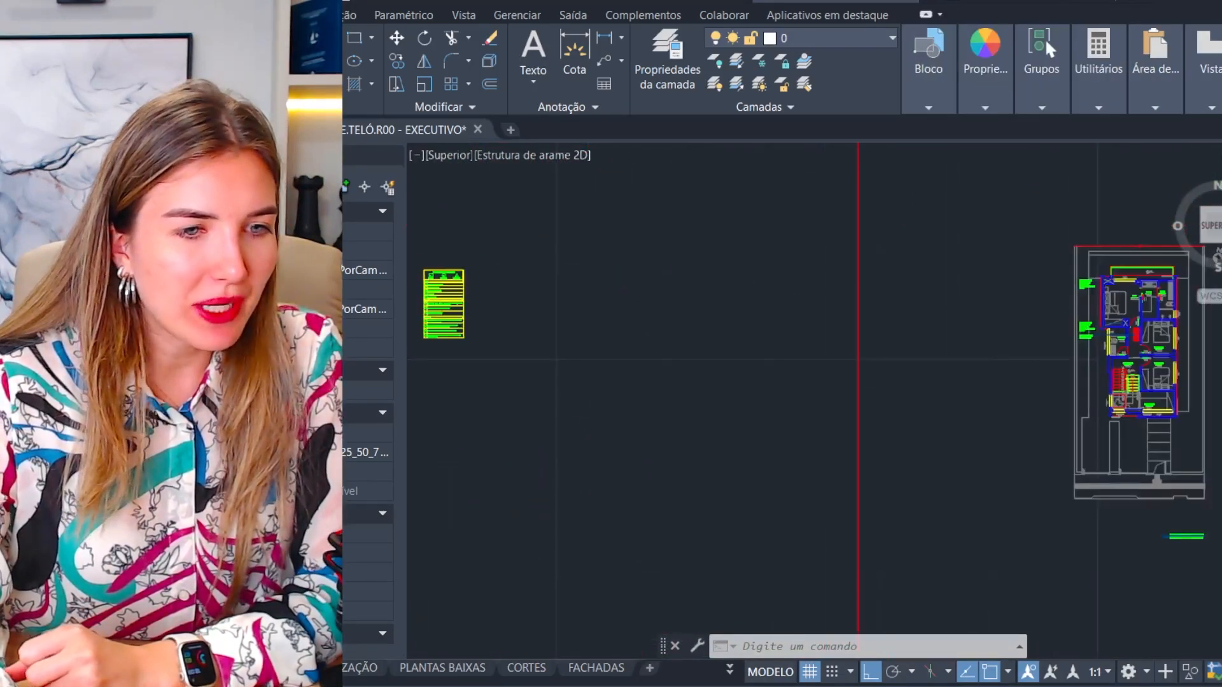
middle_drag(999, 399, 777, 398)
scroll(951, 408, up, 3)
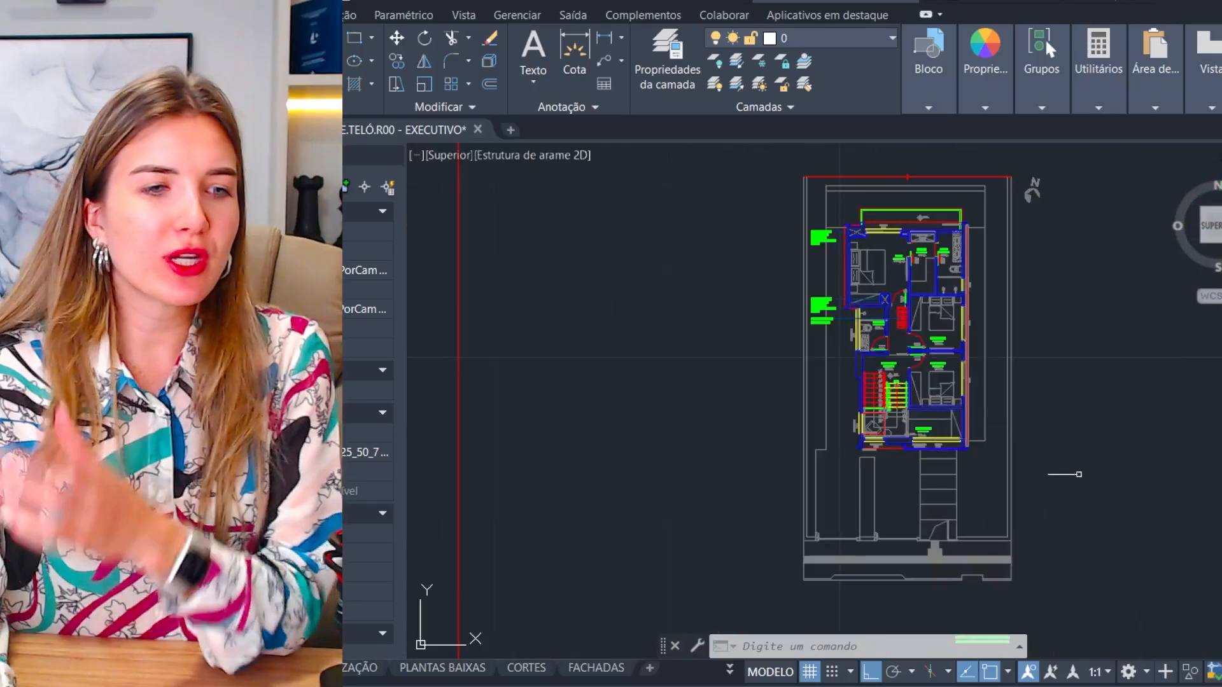
middle_drag(1078, 474, 1061, 464)
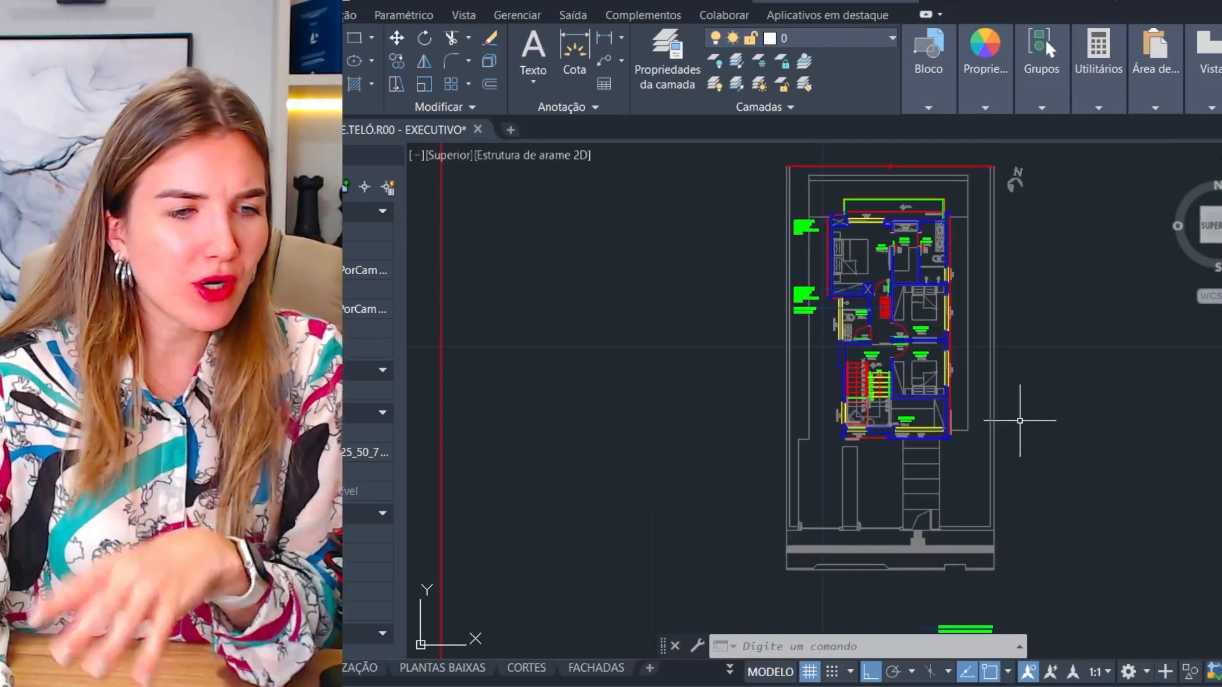
scroll(918, 378, up, 6)
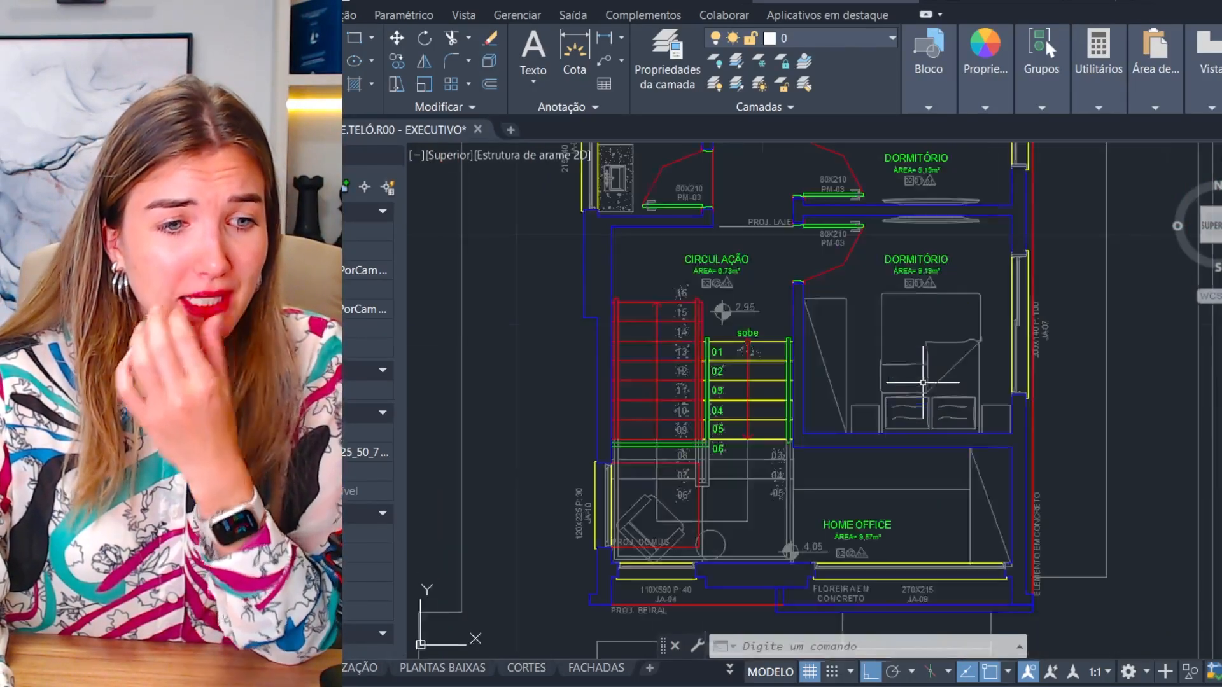
Step: Erase the double bed in the DORMITÓRIO directly above the HOME OFFICE in the 2º PAVIMENTO plan
key(Delete)
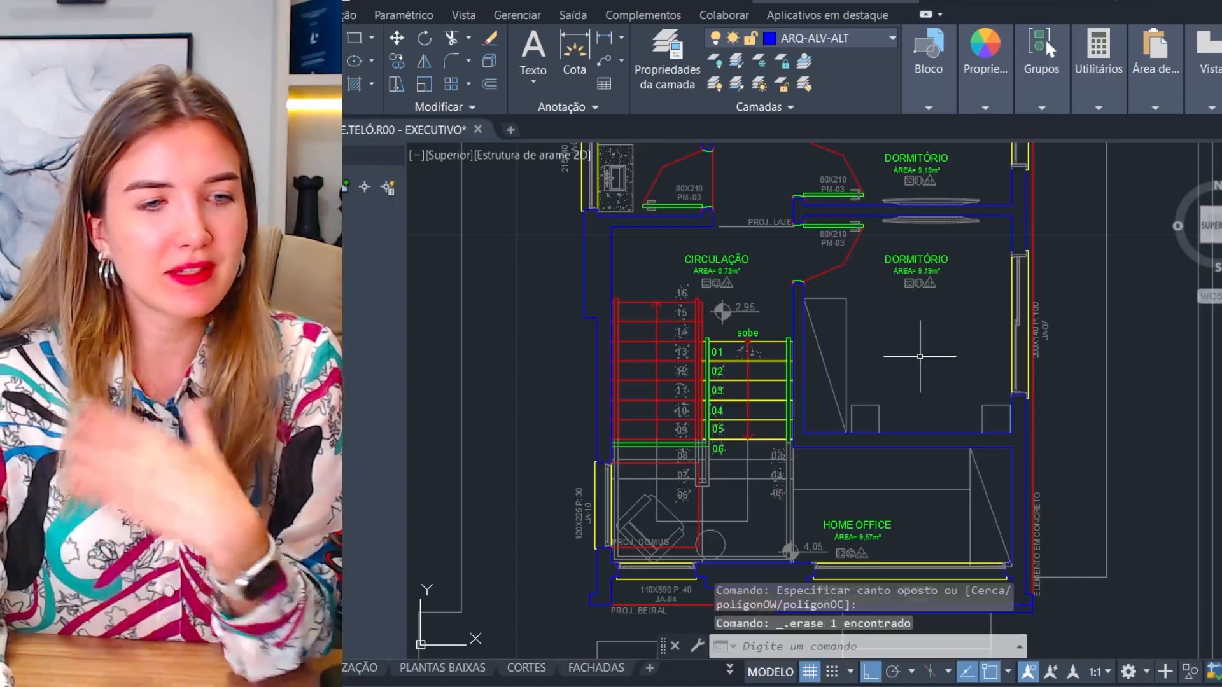
scroll(919, 356, down, 3)
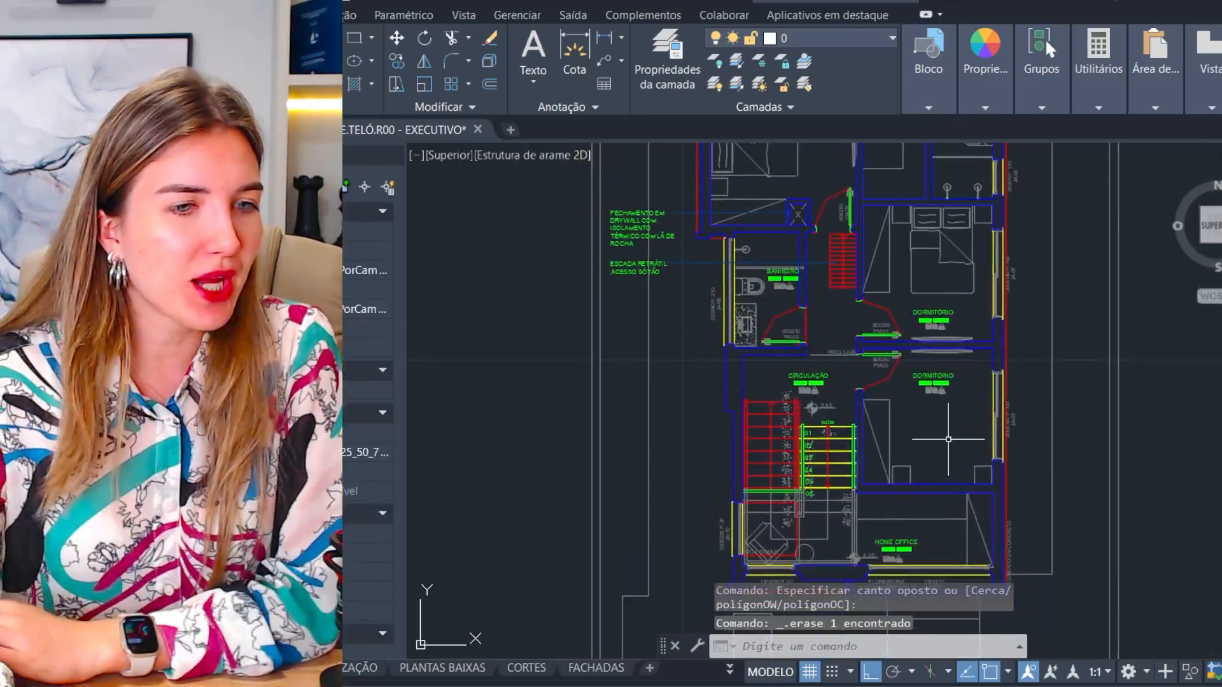
scroll(948, 439, down, 3)
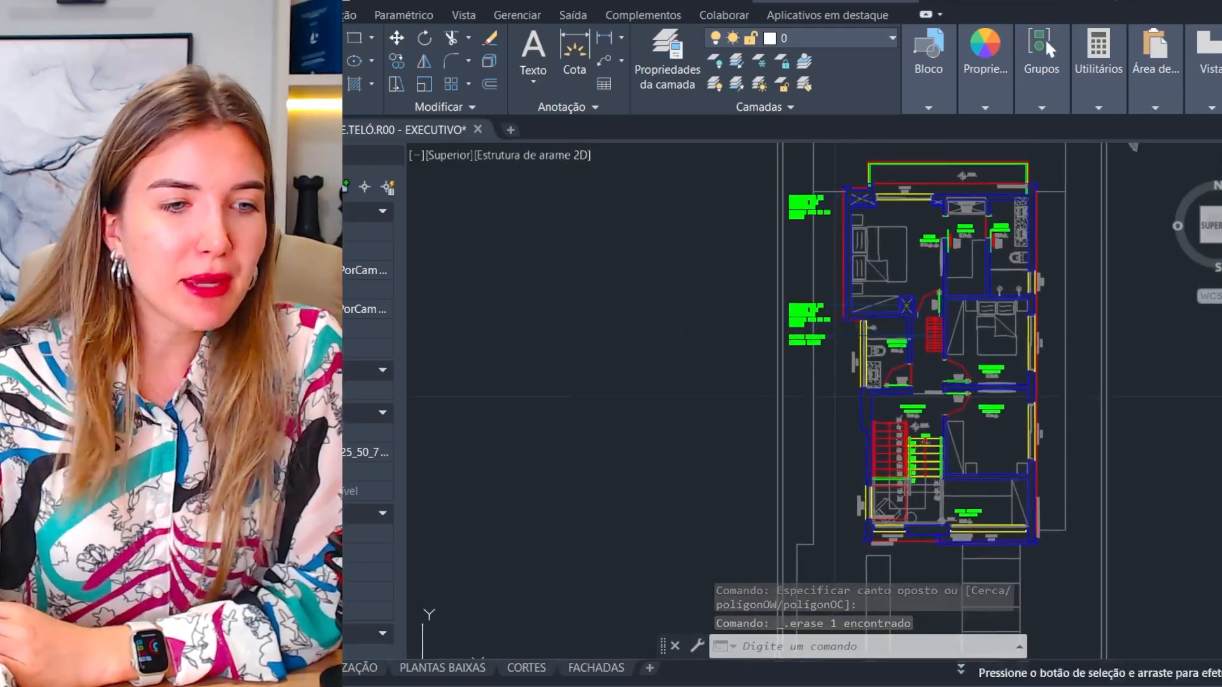
Step: Examine the 2º PAVIMENTO plan's attic-ladder notes, BANHEIRO, bedrooms, SUÍTE, CLOSET and BANHO for remaining annotations and furniture
scroll(934, 378, up, 4)
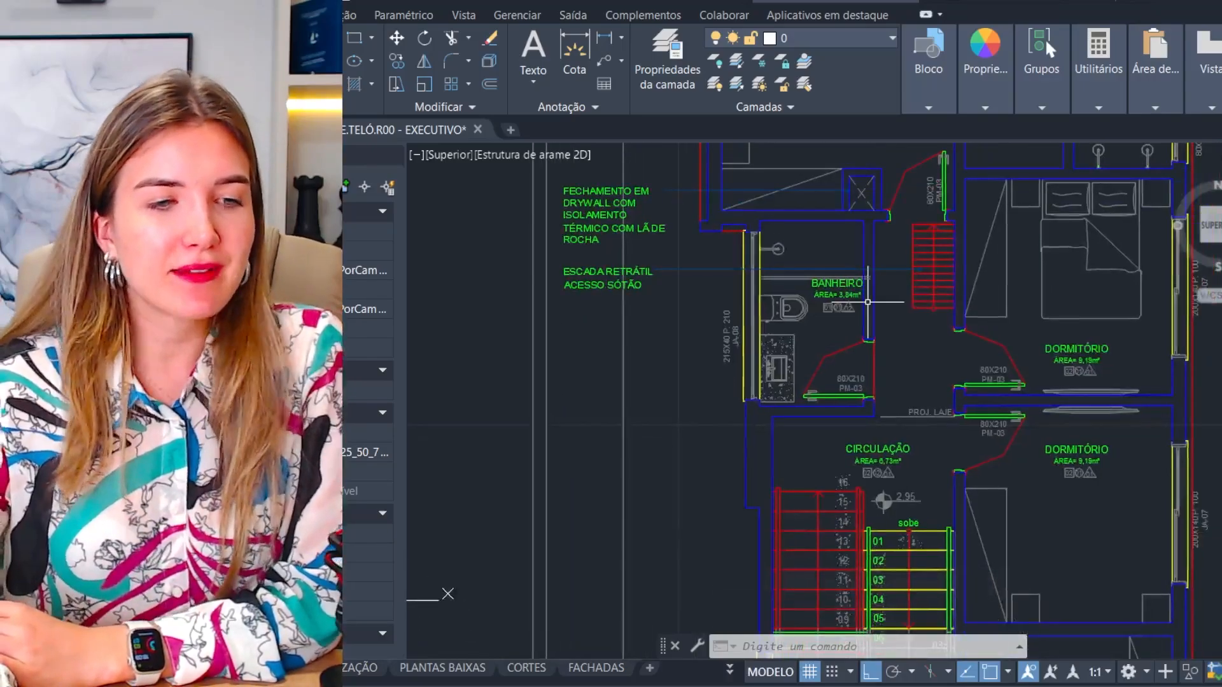
scroll(665, 265, up, 5)
middle_drag(677, 317, 713, 327)
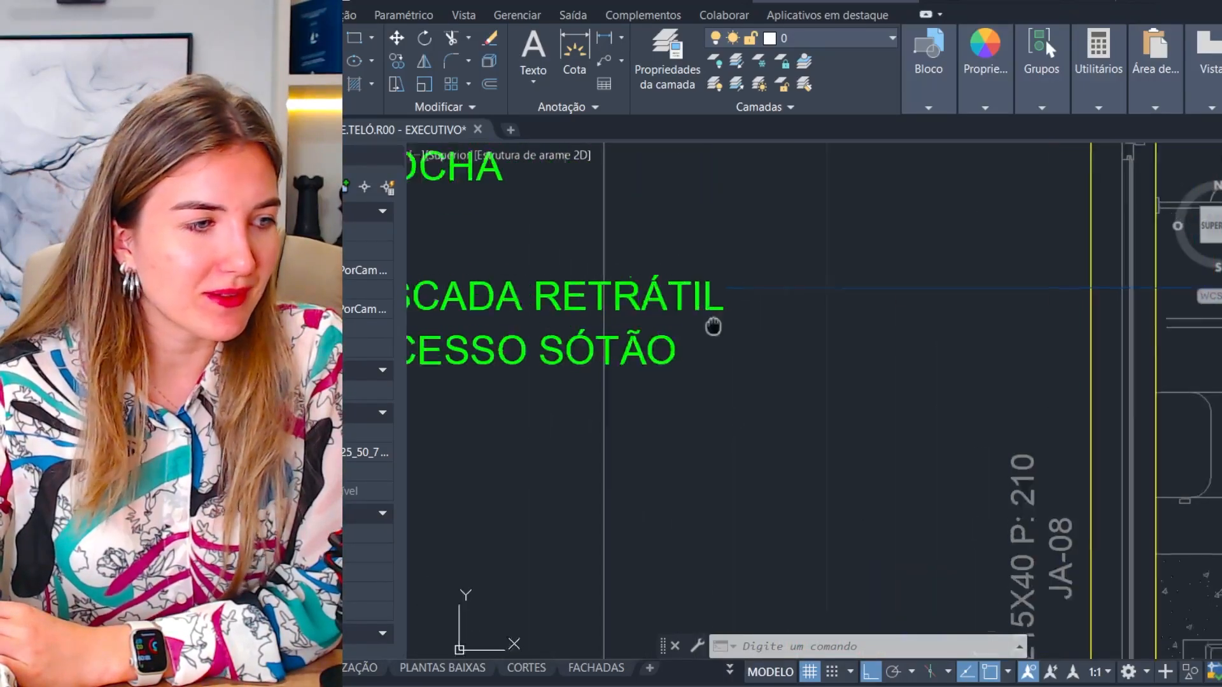
scroll(713, 326, down, 6)
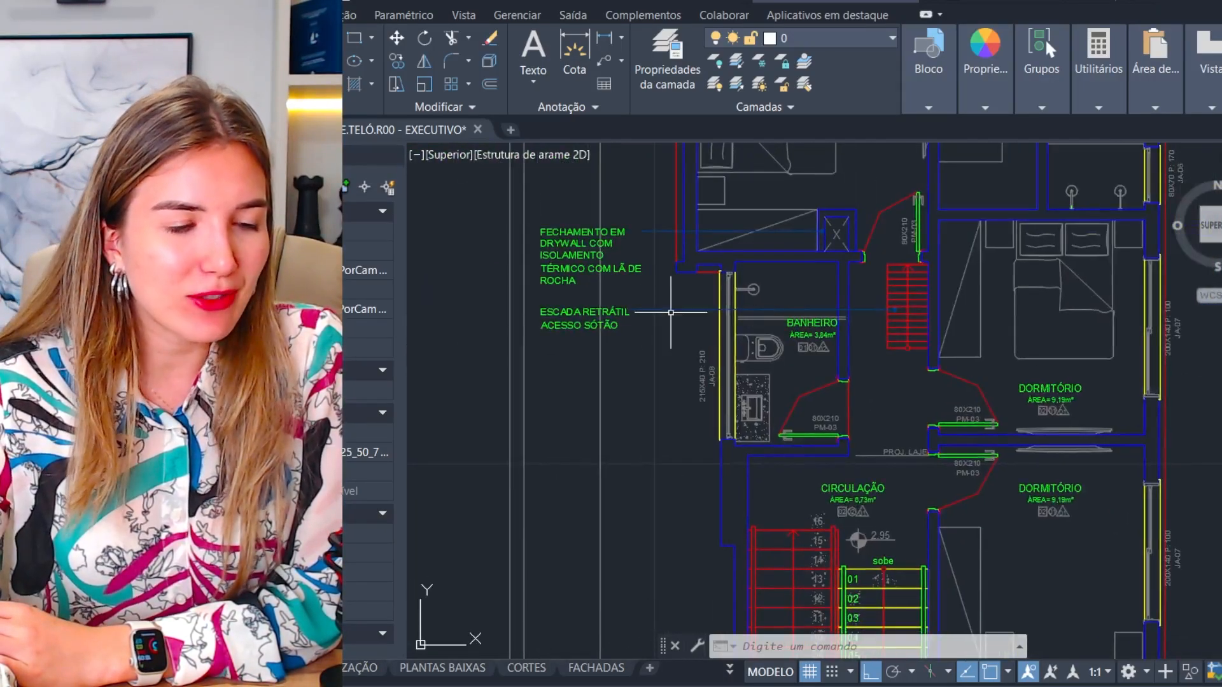
scroll(799, 359, up, 4)
scroll(848, 376, down, 3)
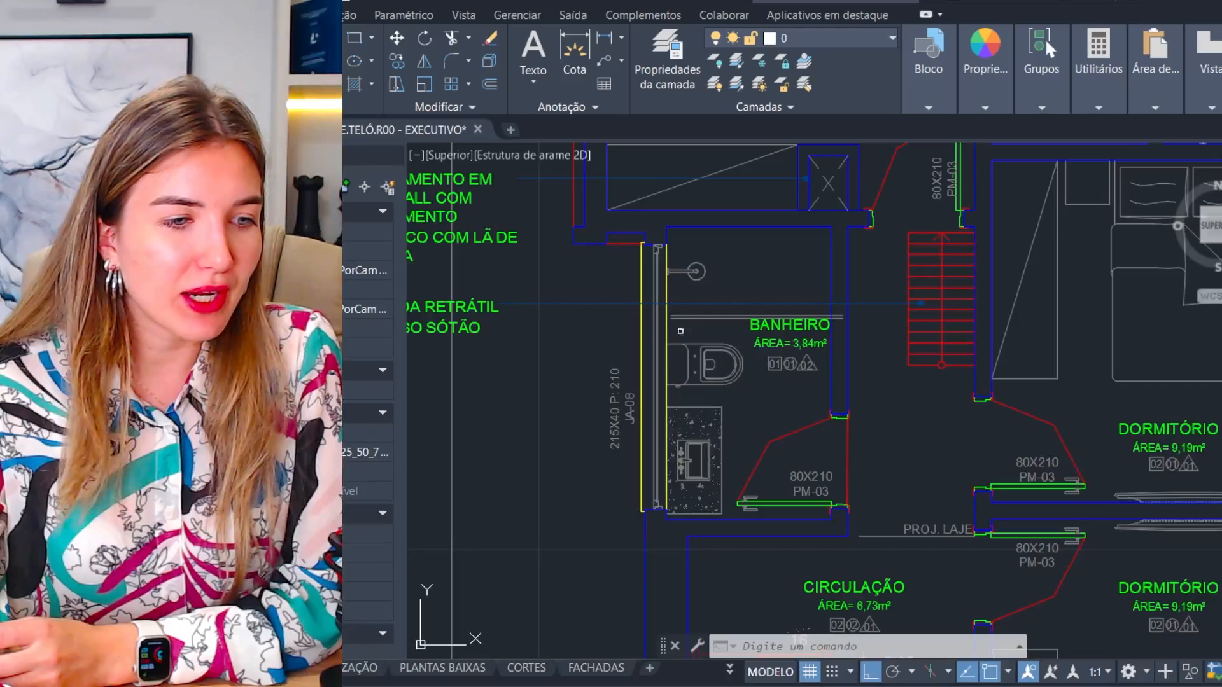
middle_drag(741, 301, 692, 287)
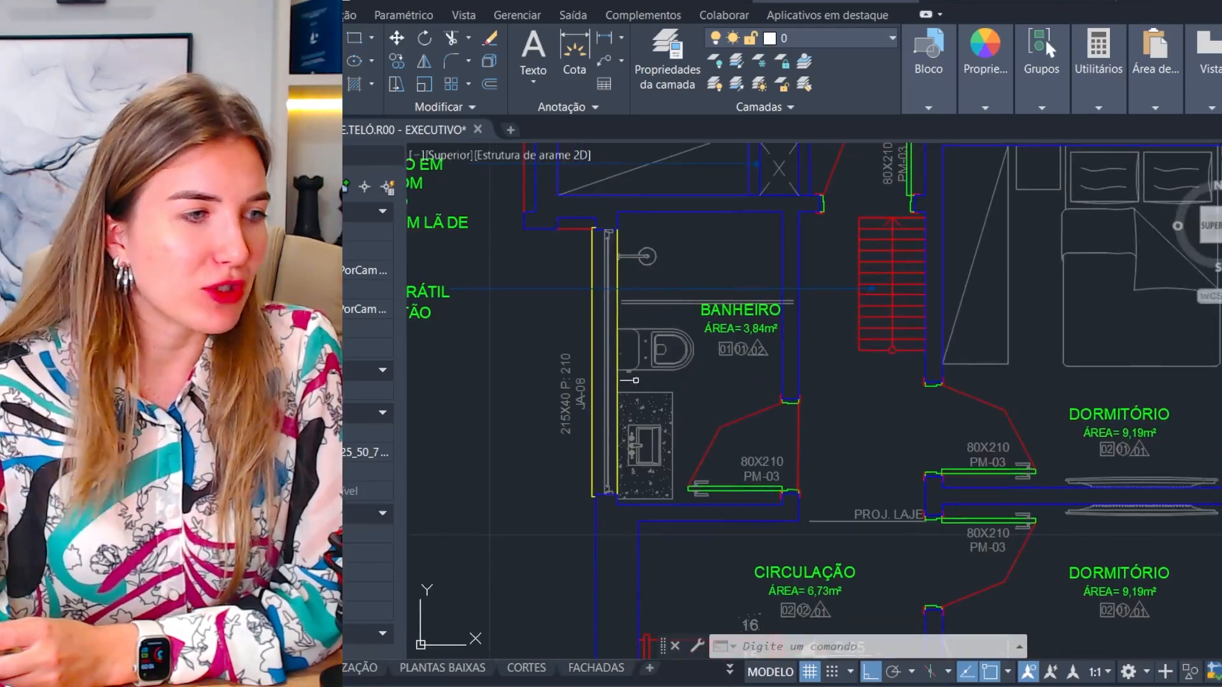
scroll(851, 449, down, 6)
middle_drag(852, 448, 792, 502)
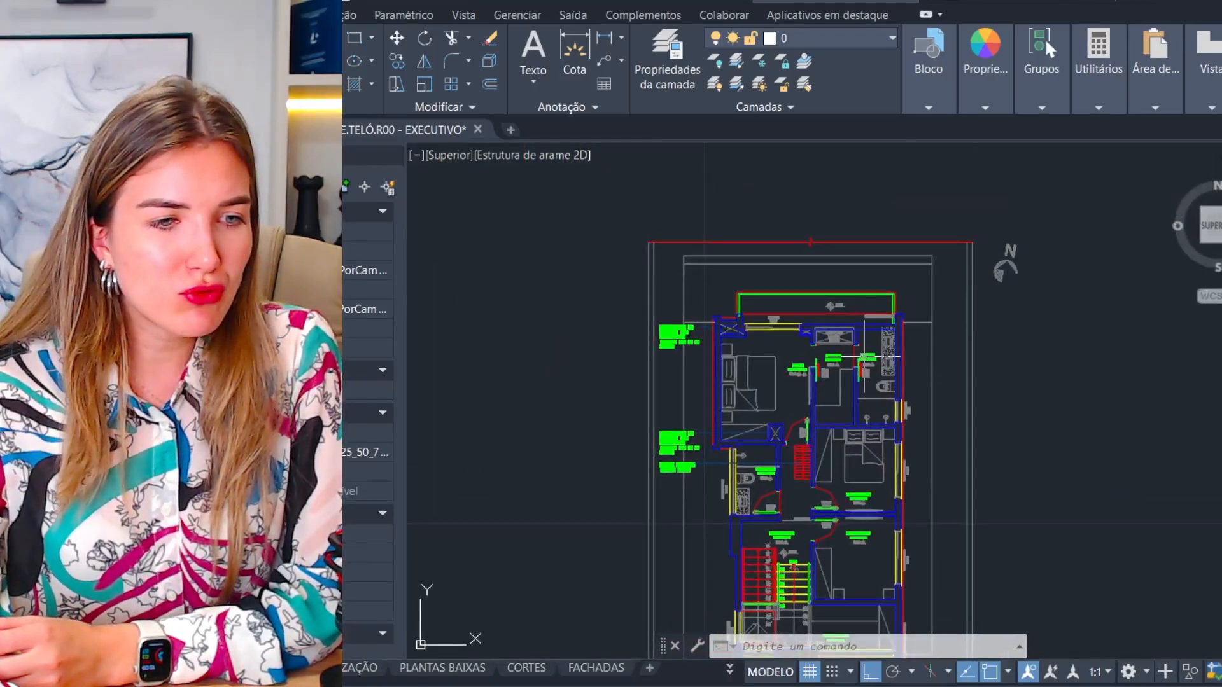
scroll(851, 383, up, 4)
middle_drag(949, 358, 921, 331)
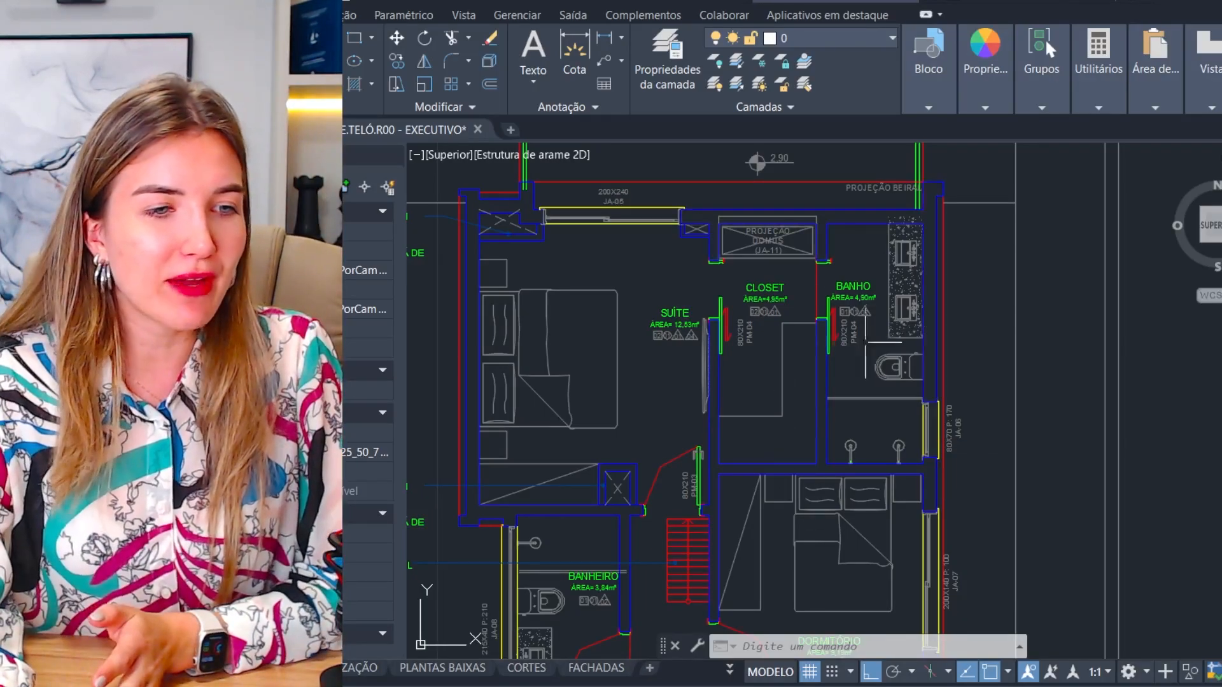
Step: Try to explode the block holding the BANHO and CLOSET room labels in the 2º PAVIMENTO plan
scroll(864, 341, up, 4)
scroll(859, 261, up, 3)
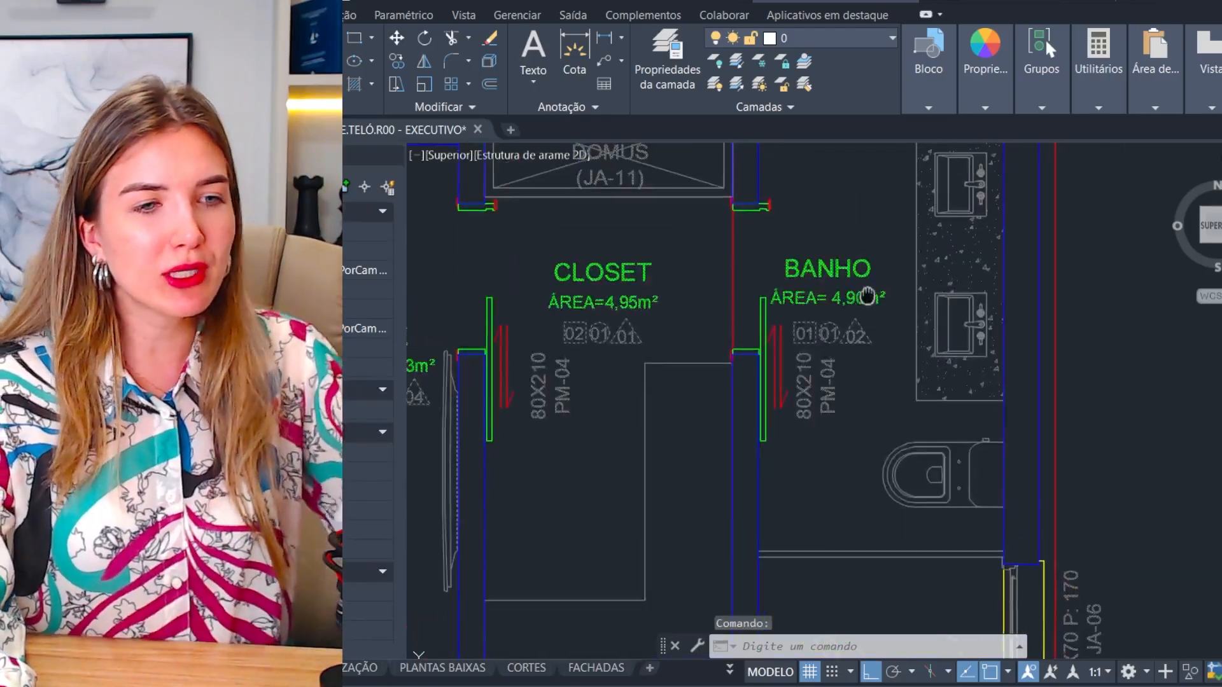
key(Escape)
text(c)
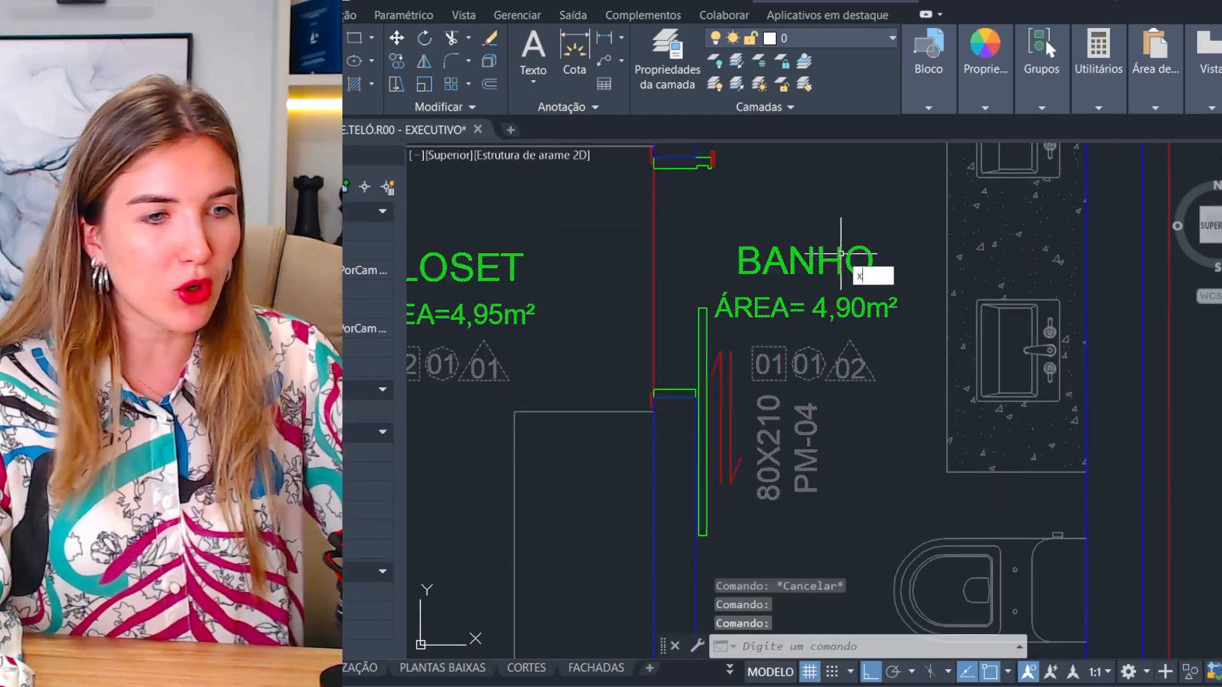
key(Return)
text(x)
key(Return)
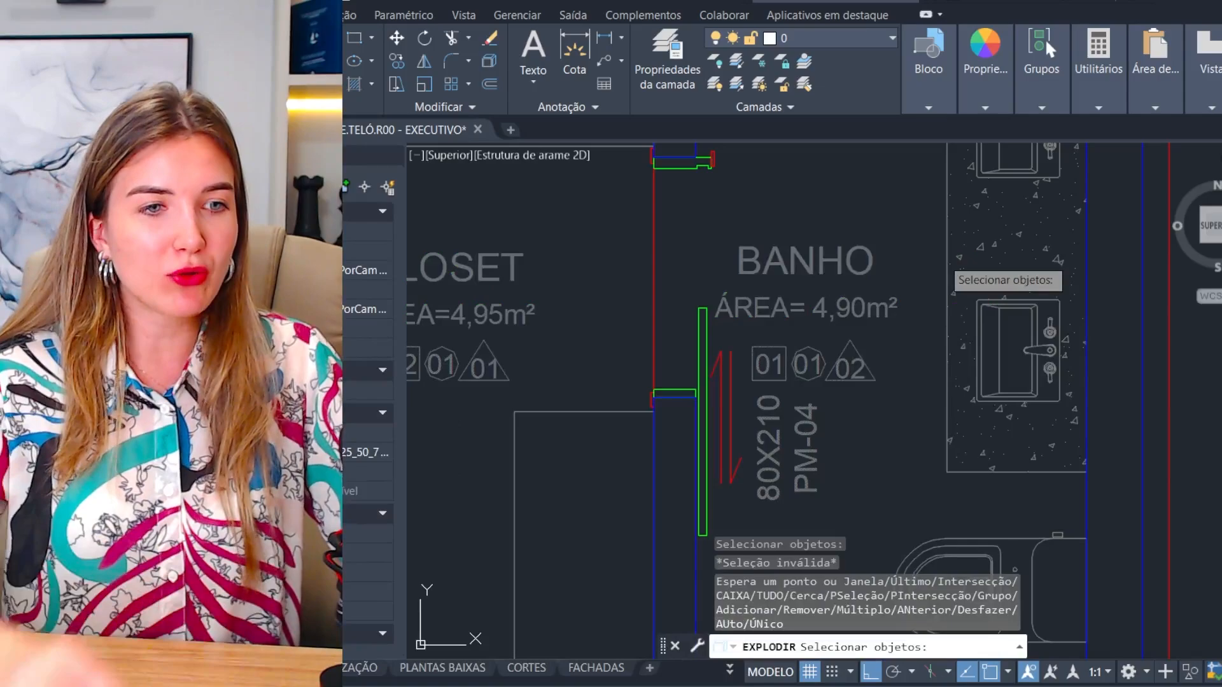
key(Escape)
key(Escape)
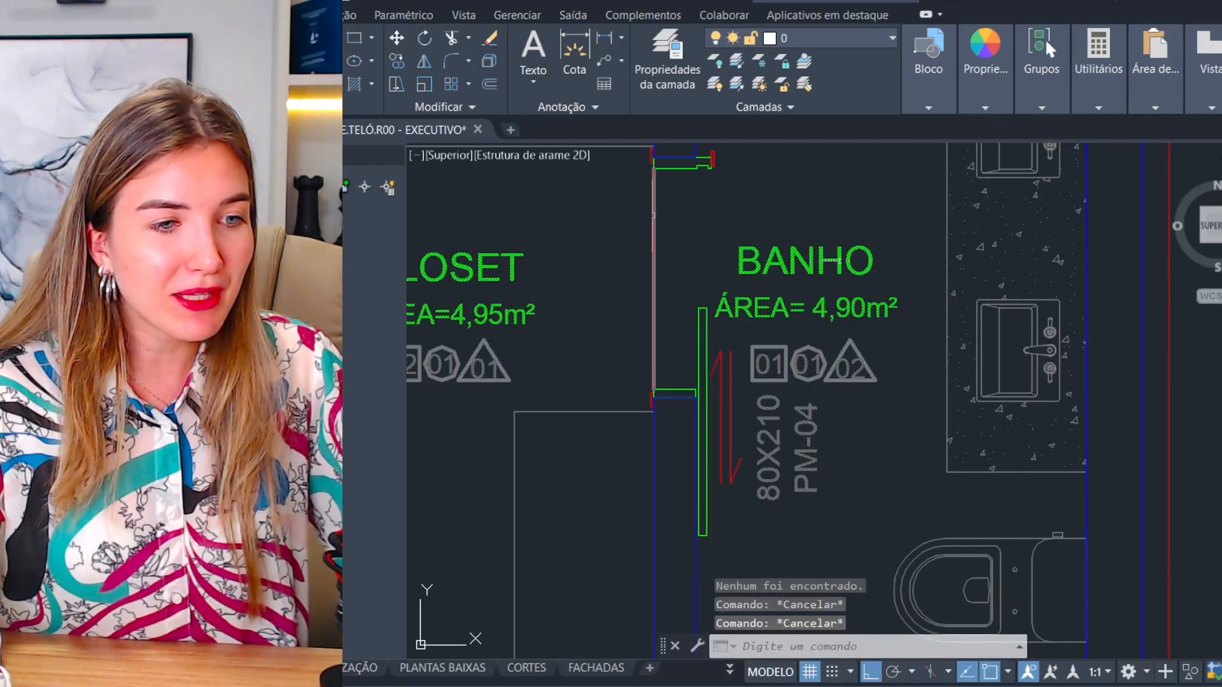
click(831, 261)
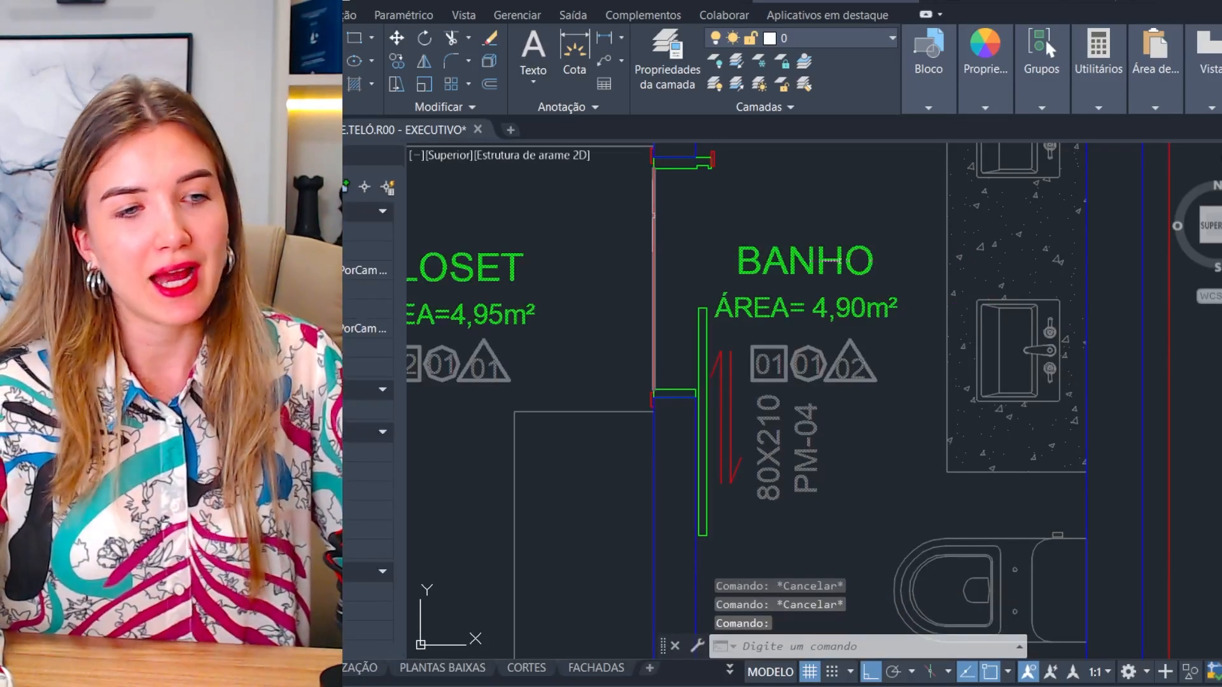
key(Escape)
key(Escape)
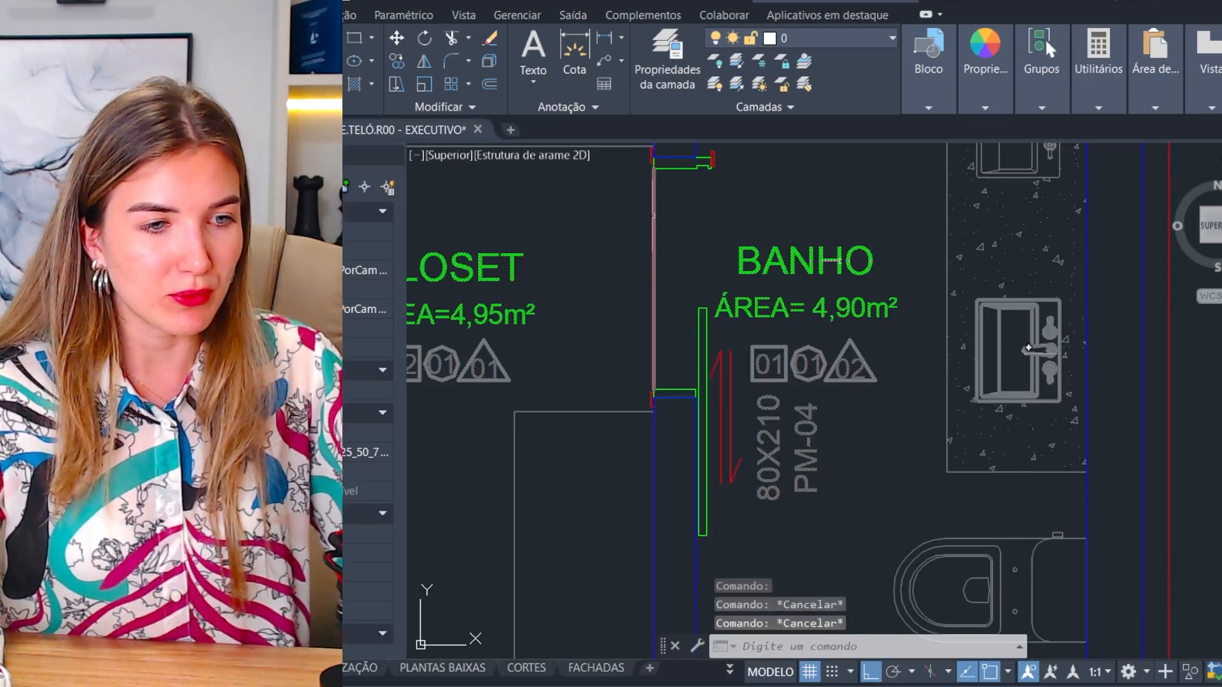
Step: Move the BANHO name and area text straight up by about 0.80 units, apart from its finish symbols
click(745, 292)
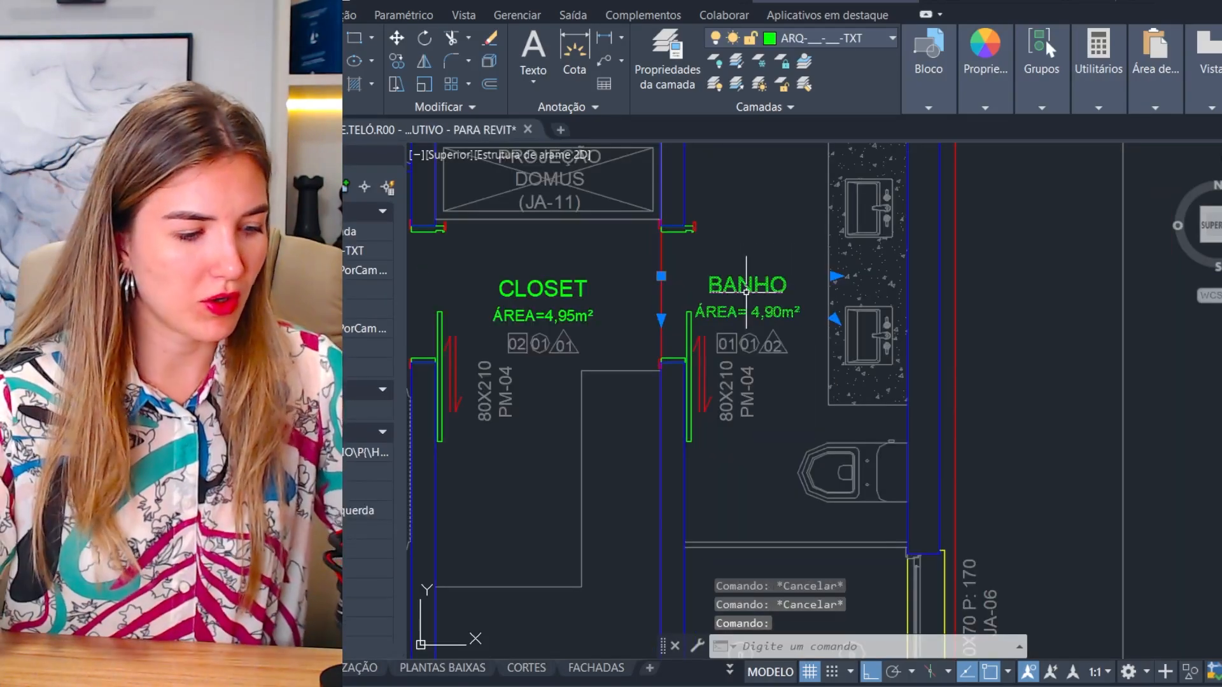
text(m)
key(Return)
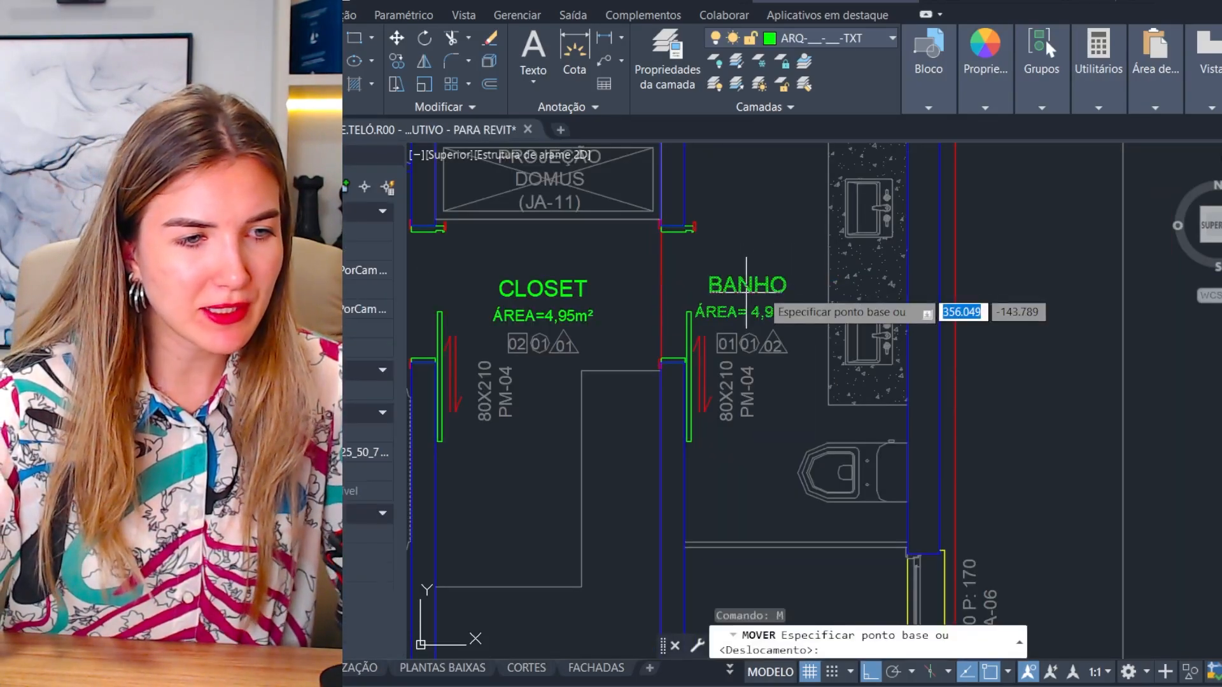
click(755, 270)
scroll(769, 264, up, 5)
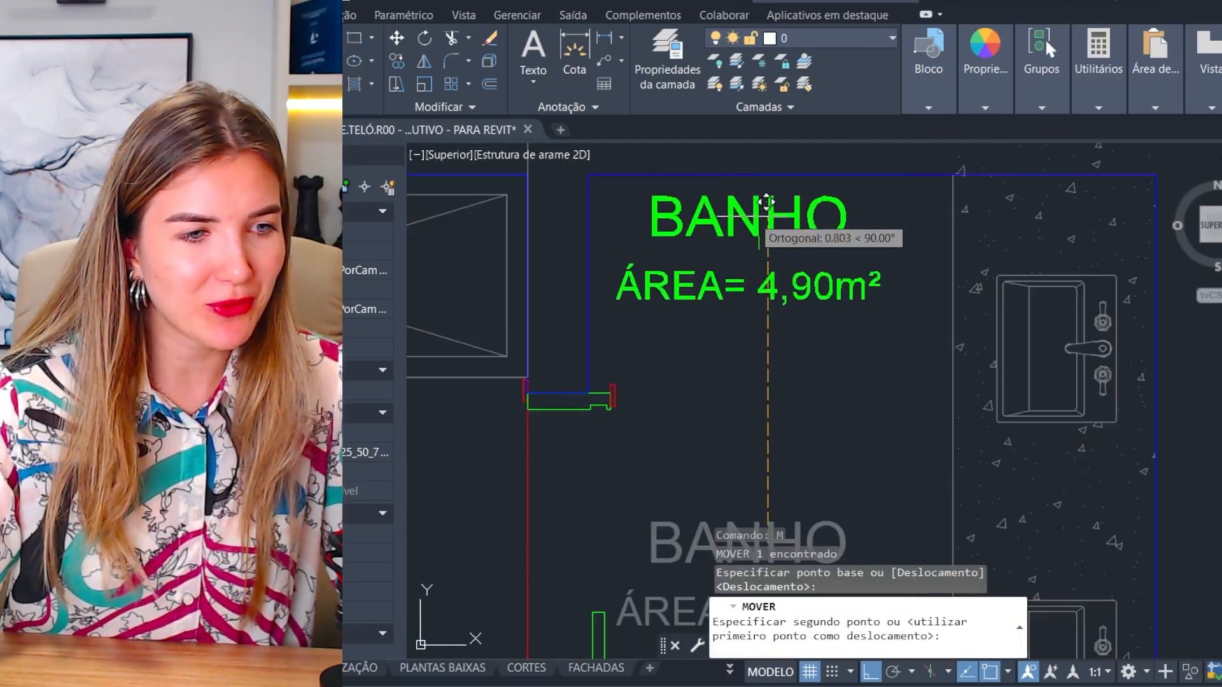
key(Escape)
key(Escape)
scroll(856, 267, down, 2)
scroll(833, 299, down, 5)
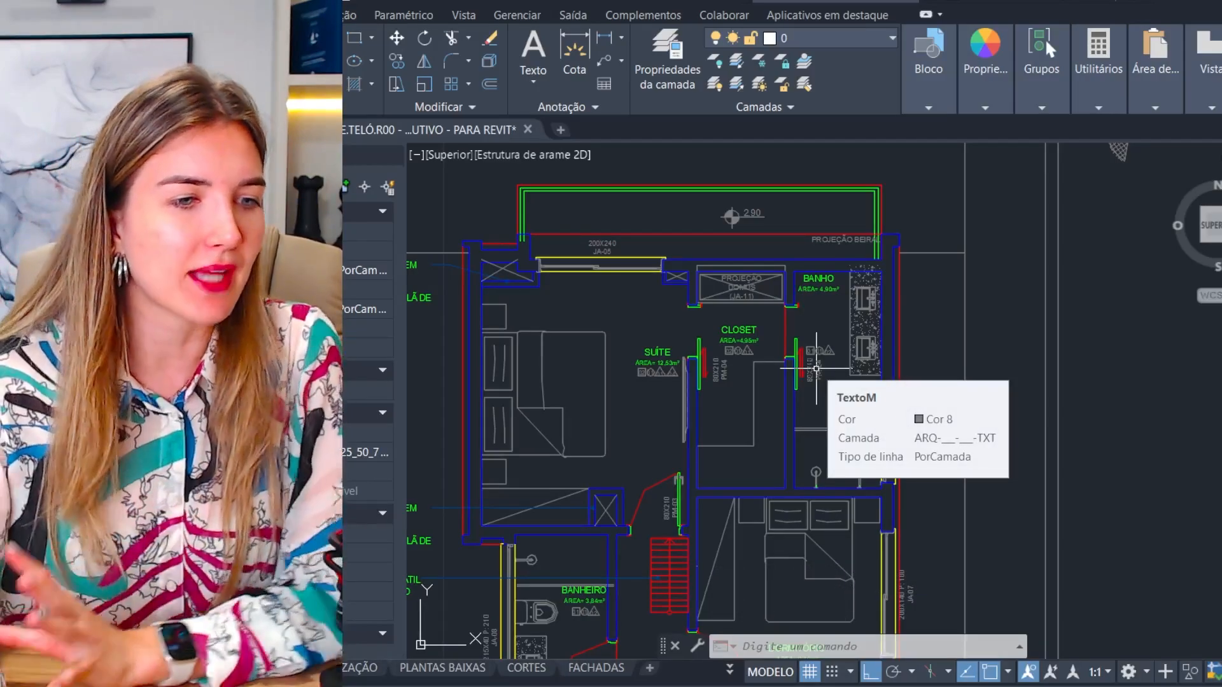
Step: Measure the wall thickness at the upper-left corner of the TÉRREO plan, beside the PA-01 door opening, with the DIST command
scroll(815, 368, down, 12)
middle_drag(923, 288, 933, 299)
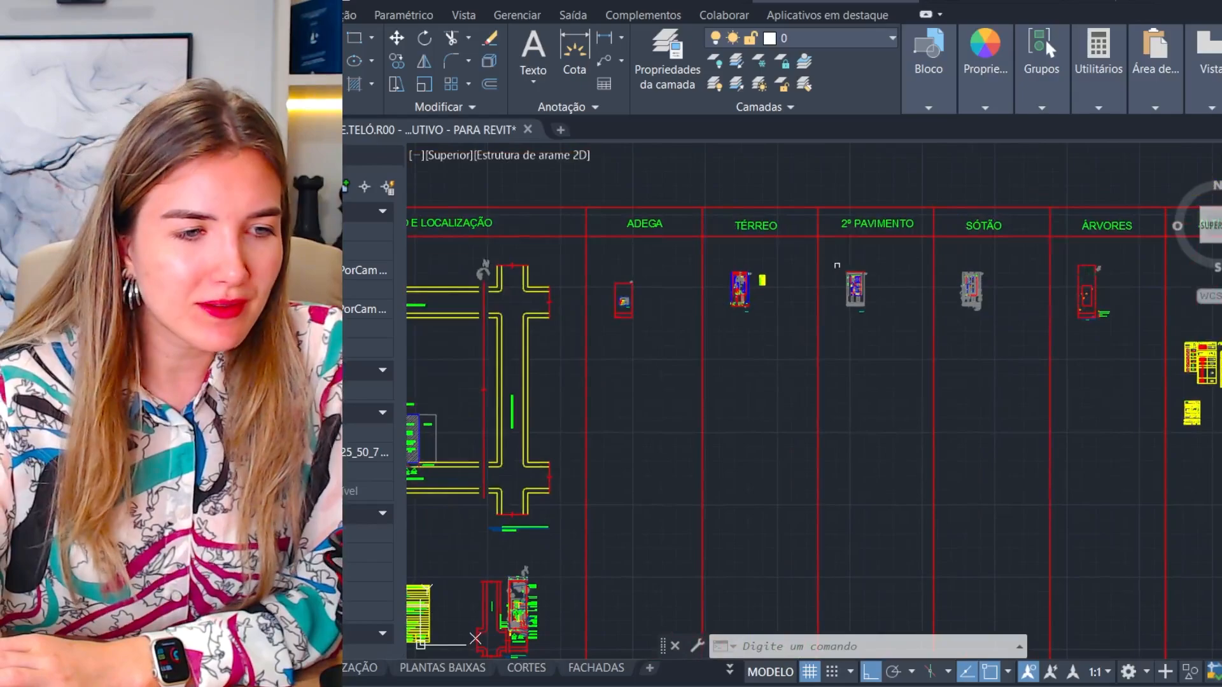
scroll(837, 265, up, 4)
key(Escape)
key(Escape)
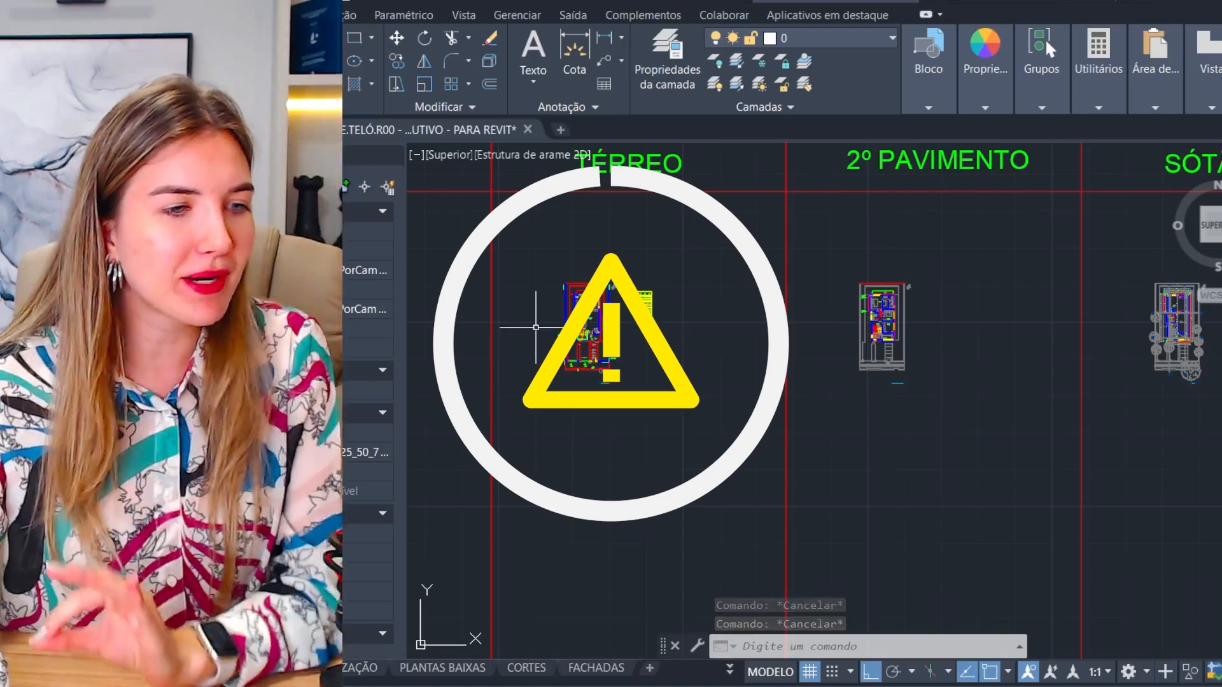
scroll(598, 299, up, 6)
scroll(605, 303, up, 6)
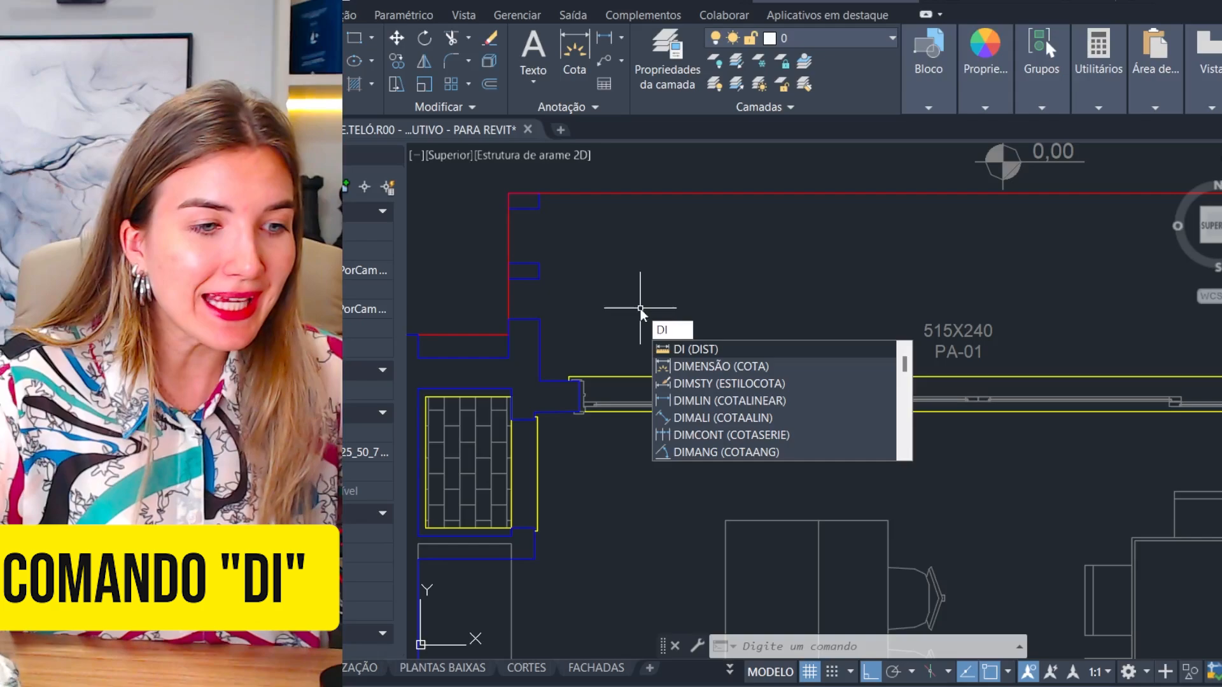
key(Return)
scroll(504, 323, up, 4)
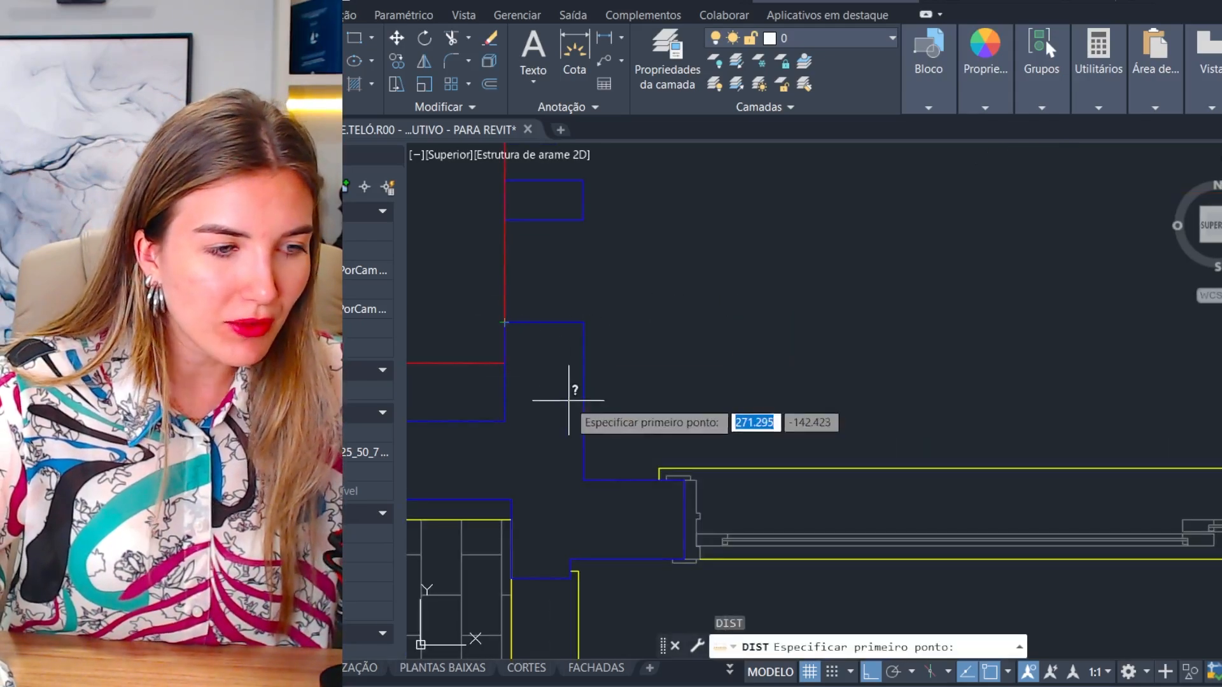
click(504, 323)
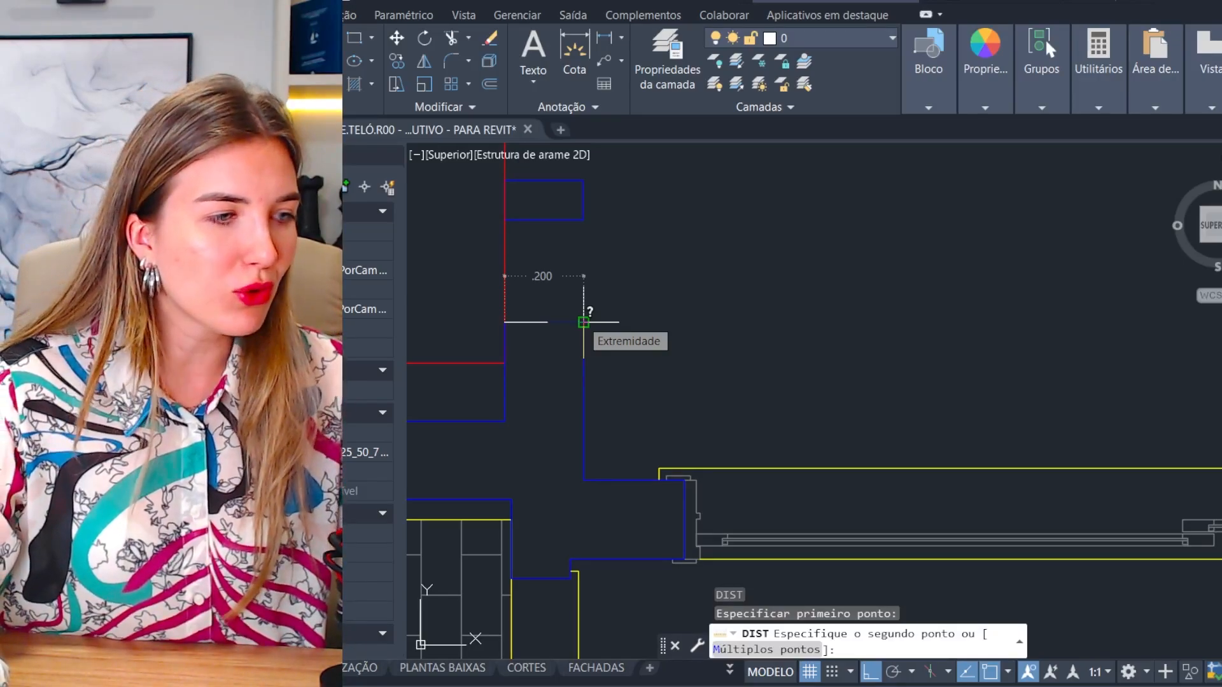
key(Escape)
key(Escape)
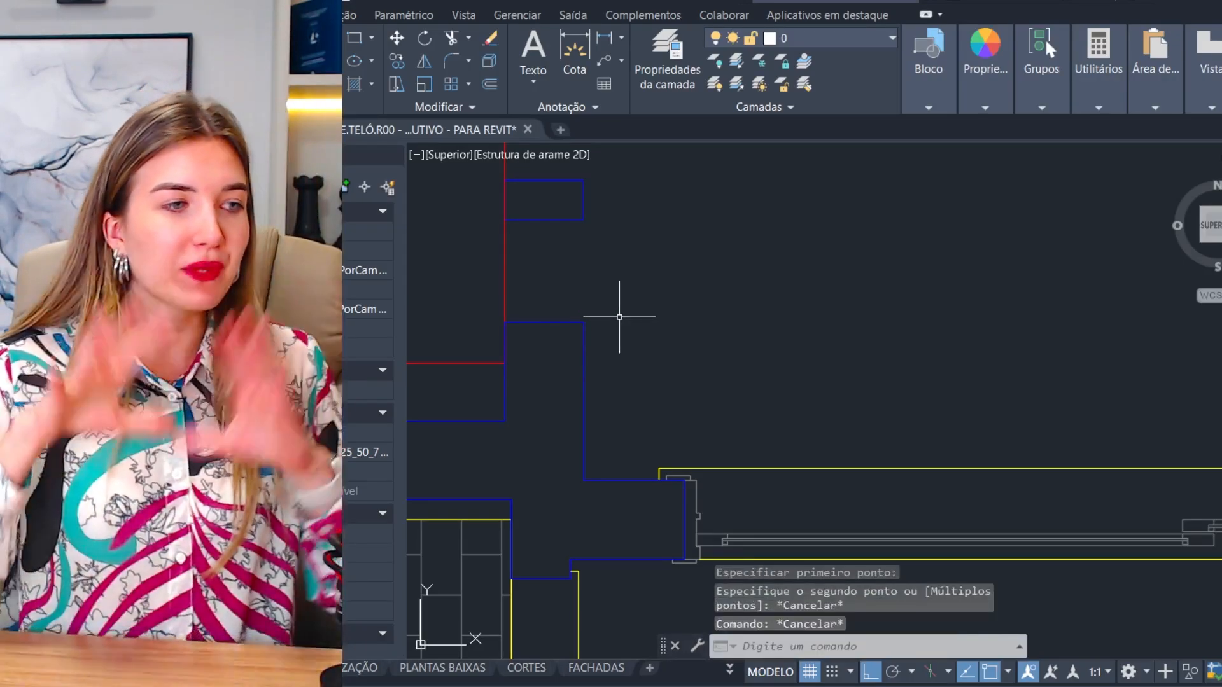
Step: Set the drawing units' insertion scale to Metros
text(un)
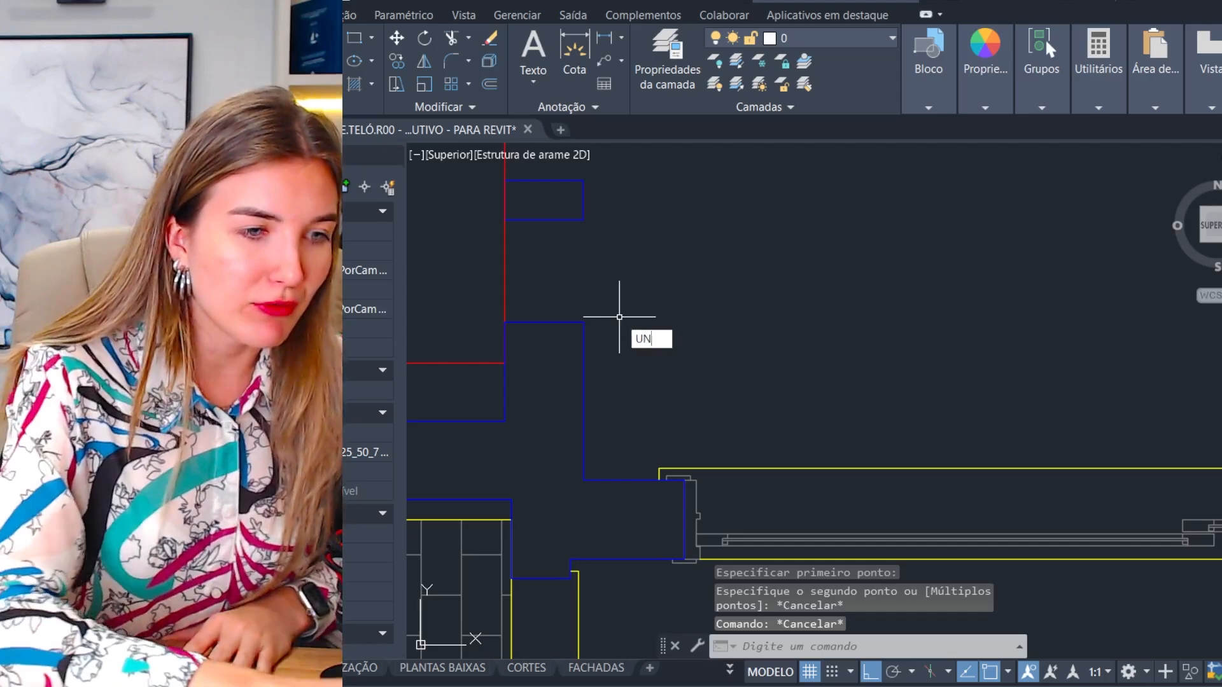
key(Return)
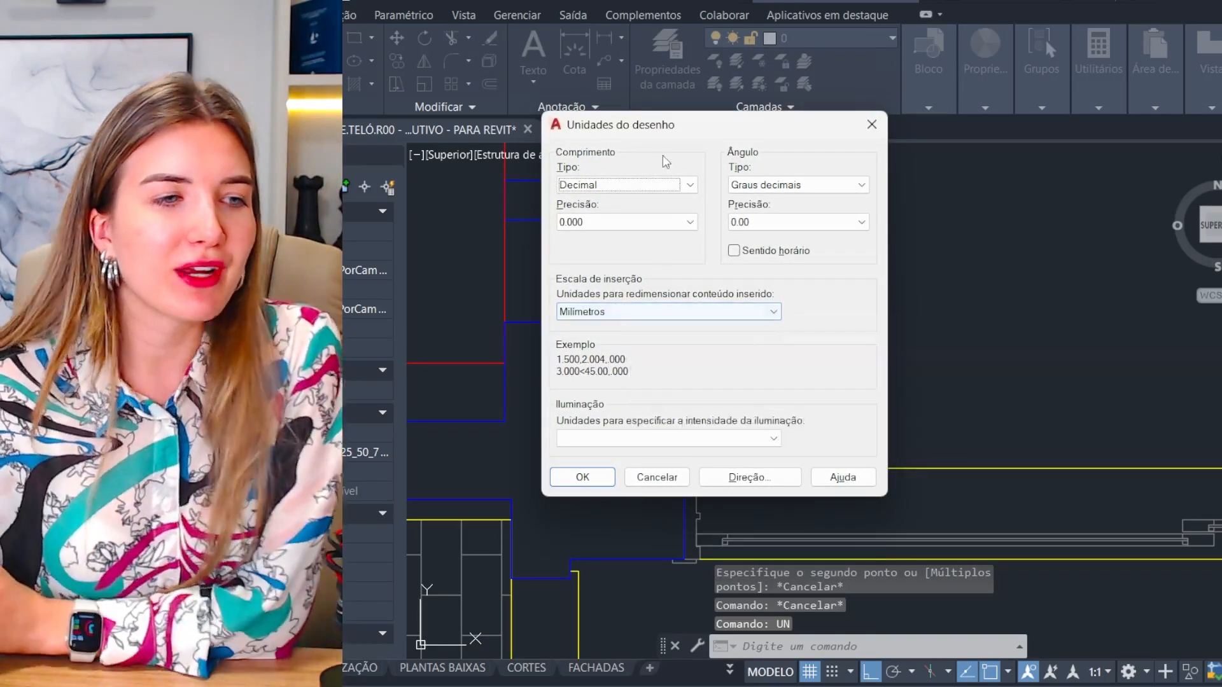
drag(665, 124, 753, 154)
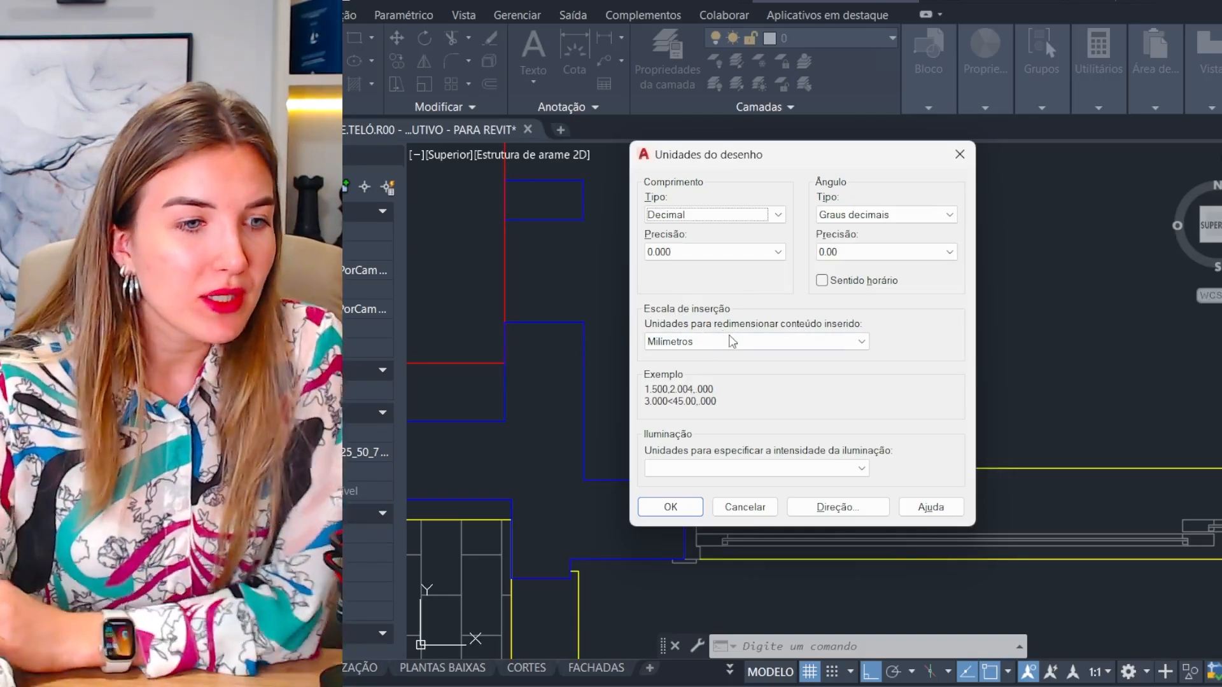
click(732, 342)
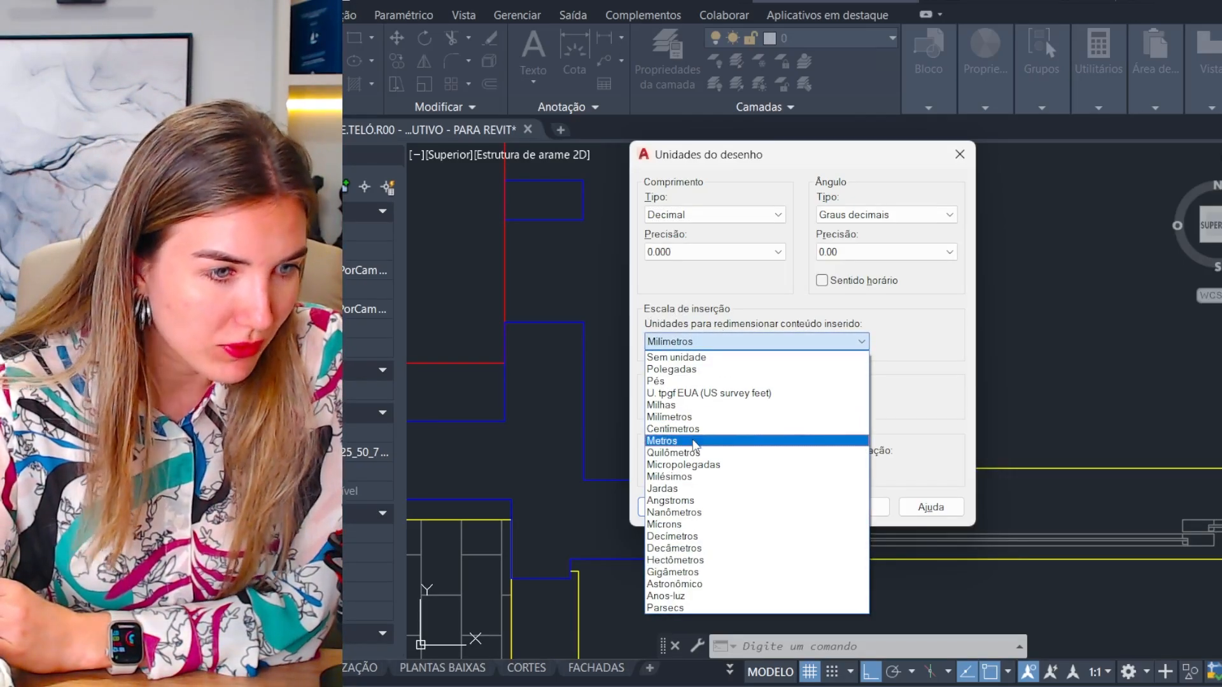
click(693, 442)
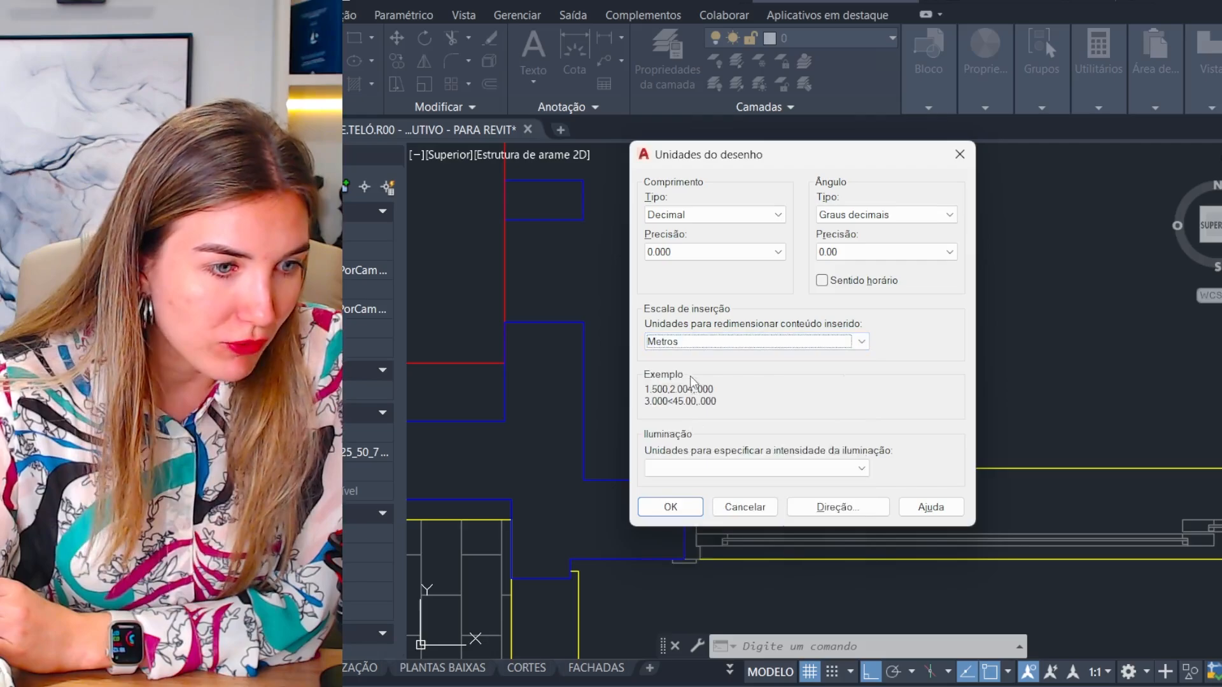
click(674, 509)
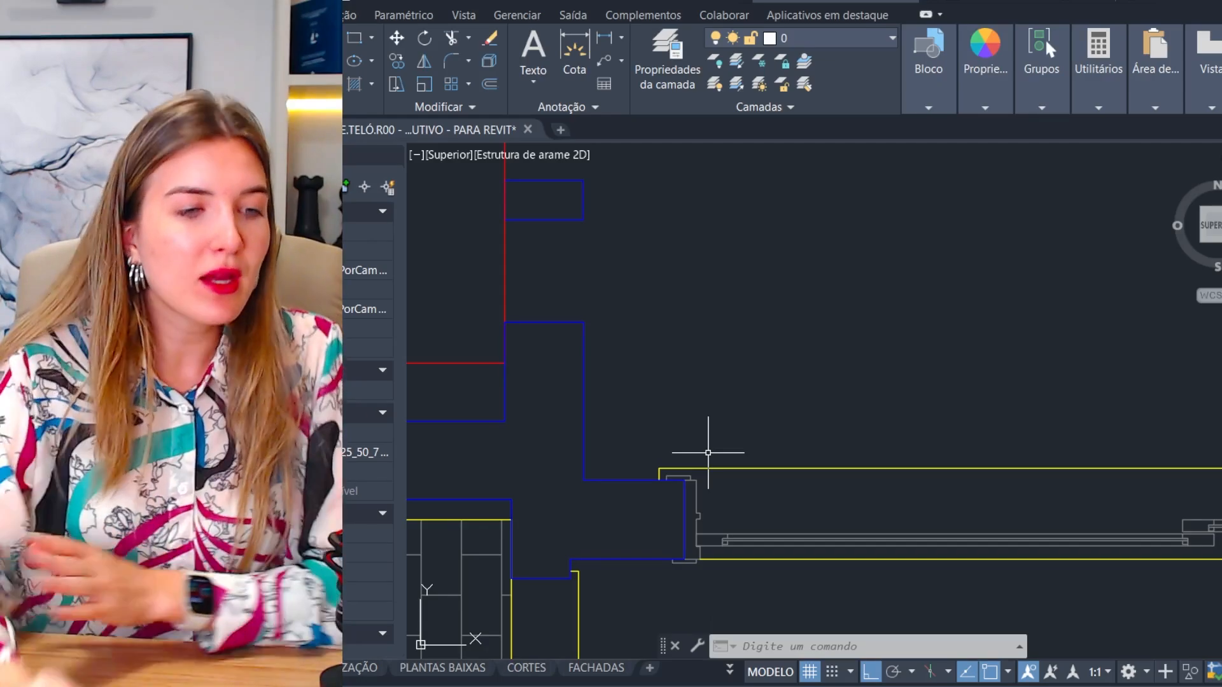
scroll(735, 356, down, 10)
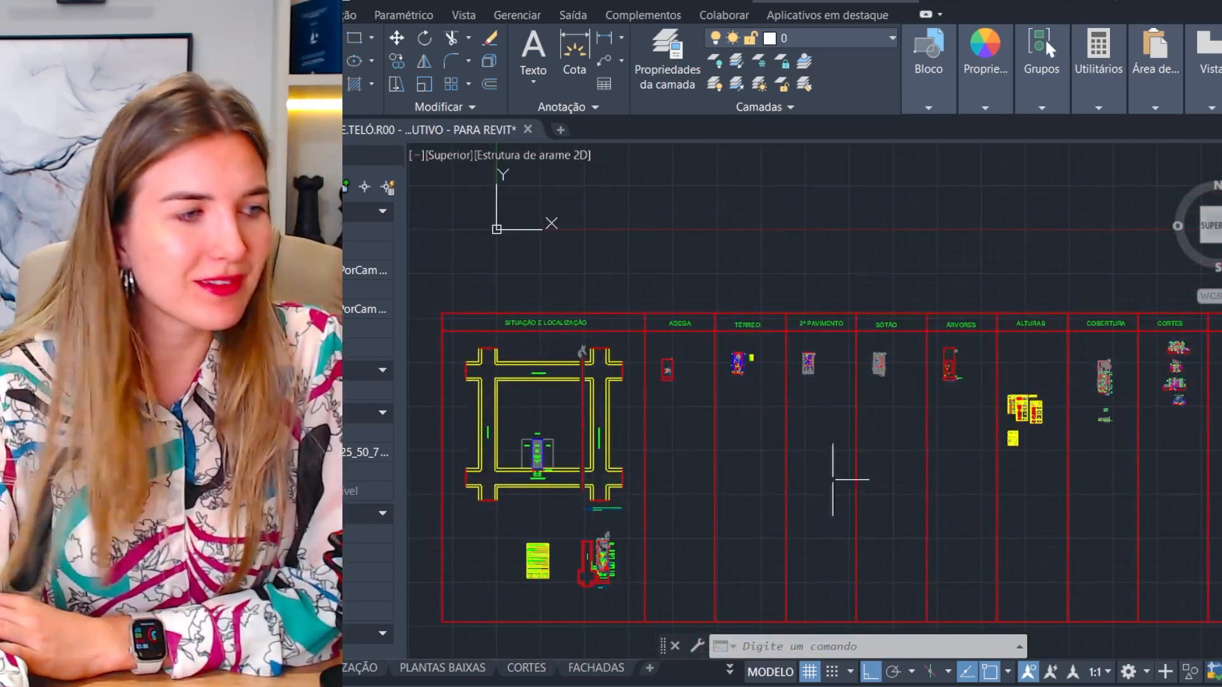
scroll(722, 348, up, 6)
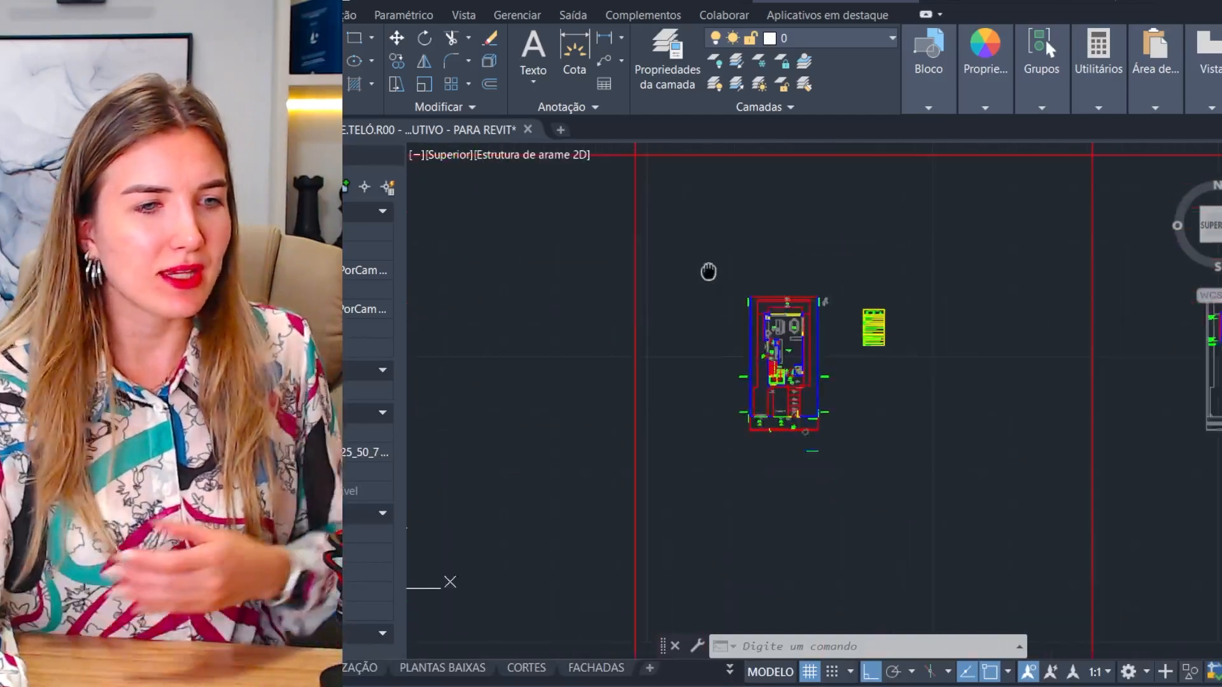
click(661, 263)
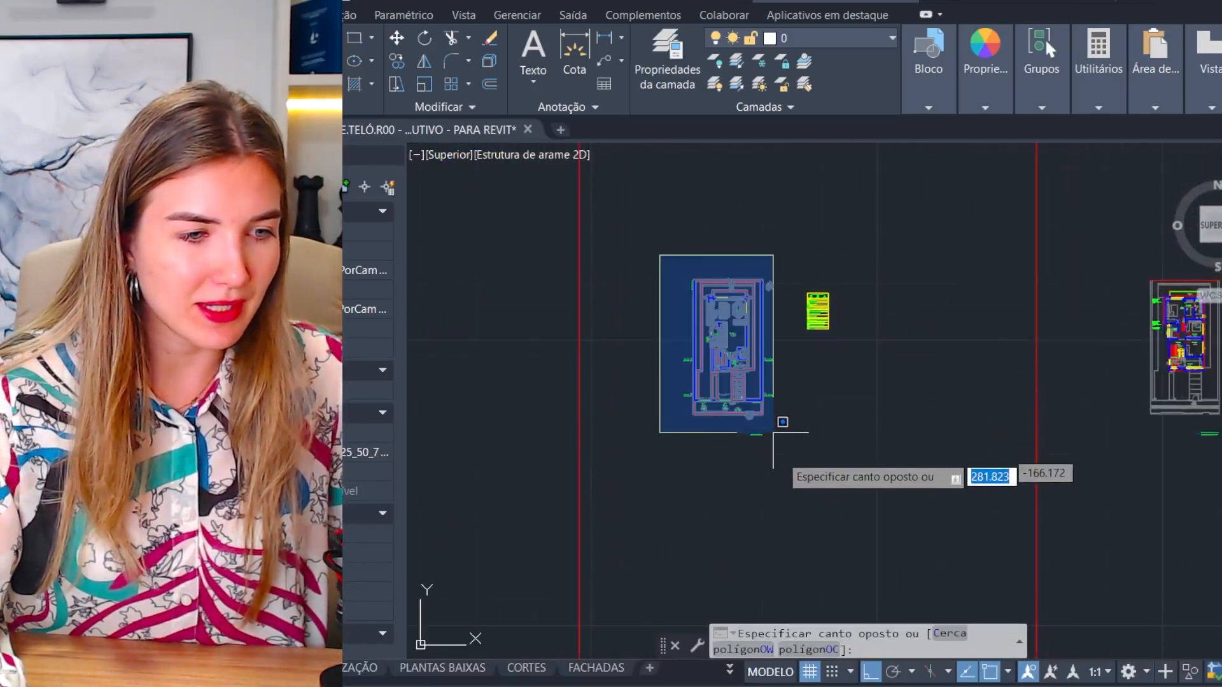
click(783, 446)
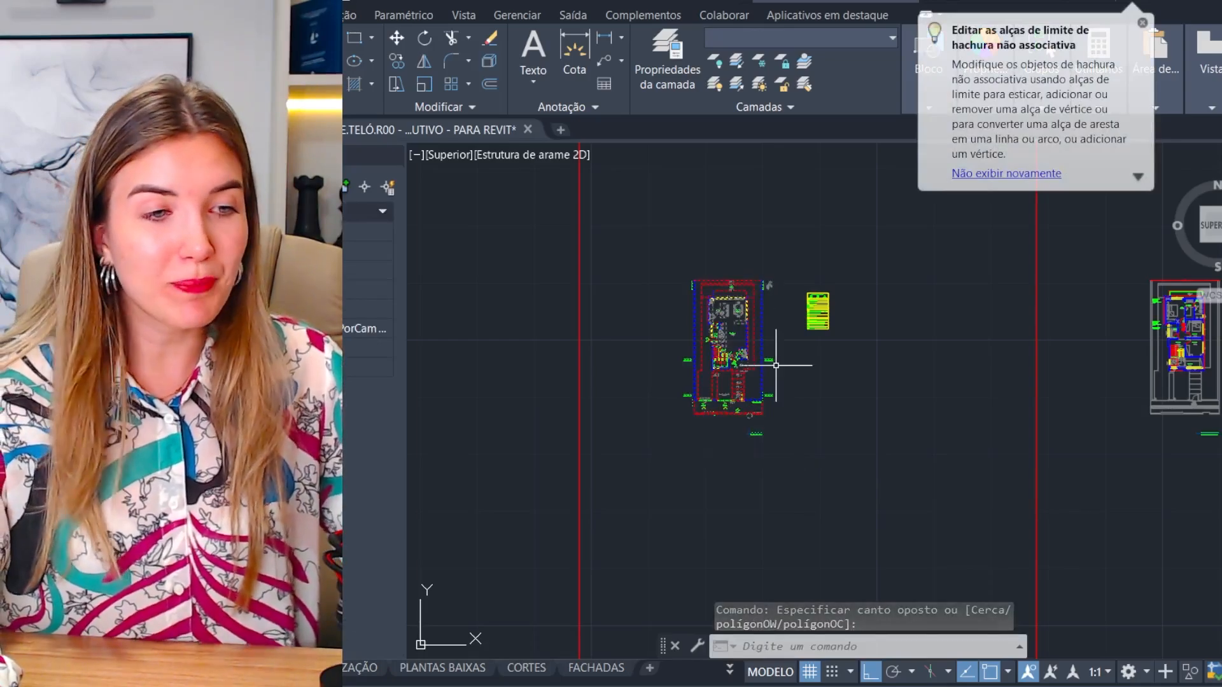
scroll(775, 365, down, 3)
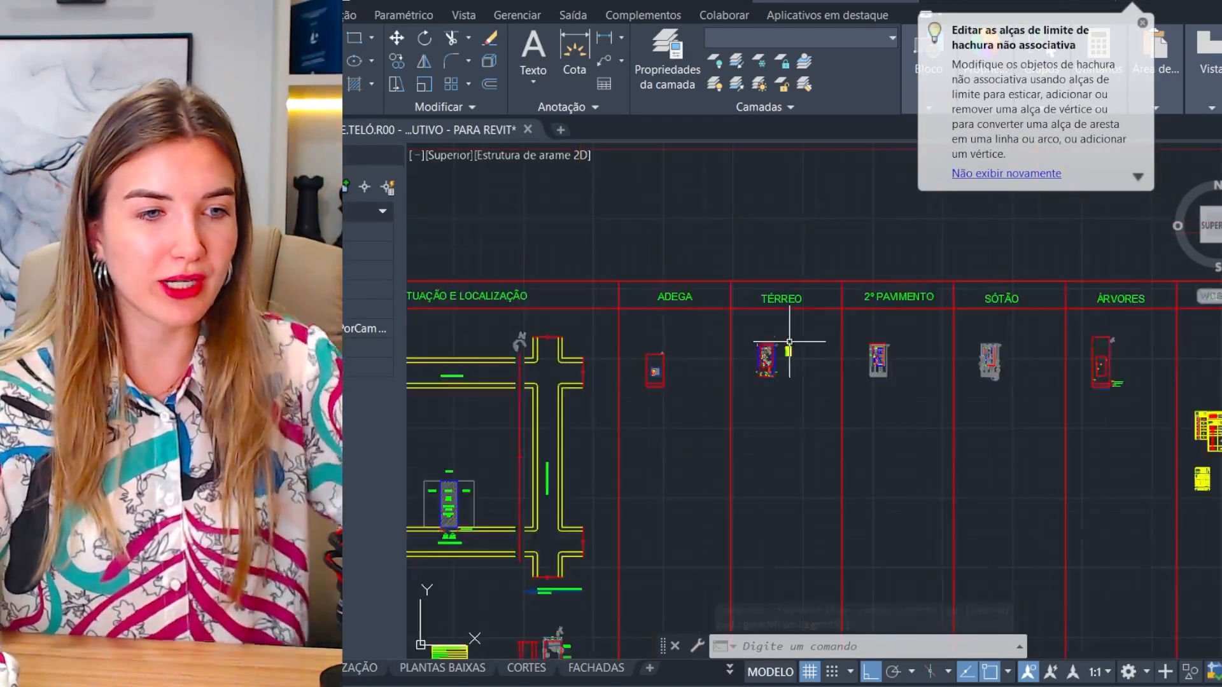
middle_drag(789, 343, 647, 273)
scroll(647, 274, down, 2)
key(Escape)
click(1129, 532)
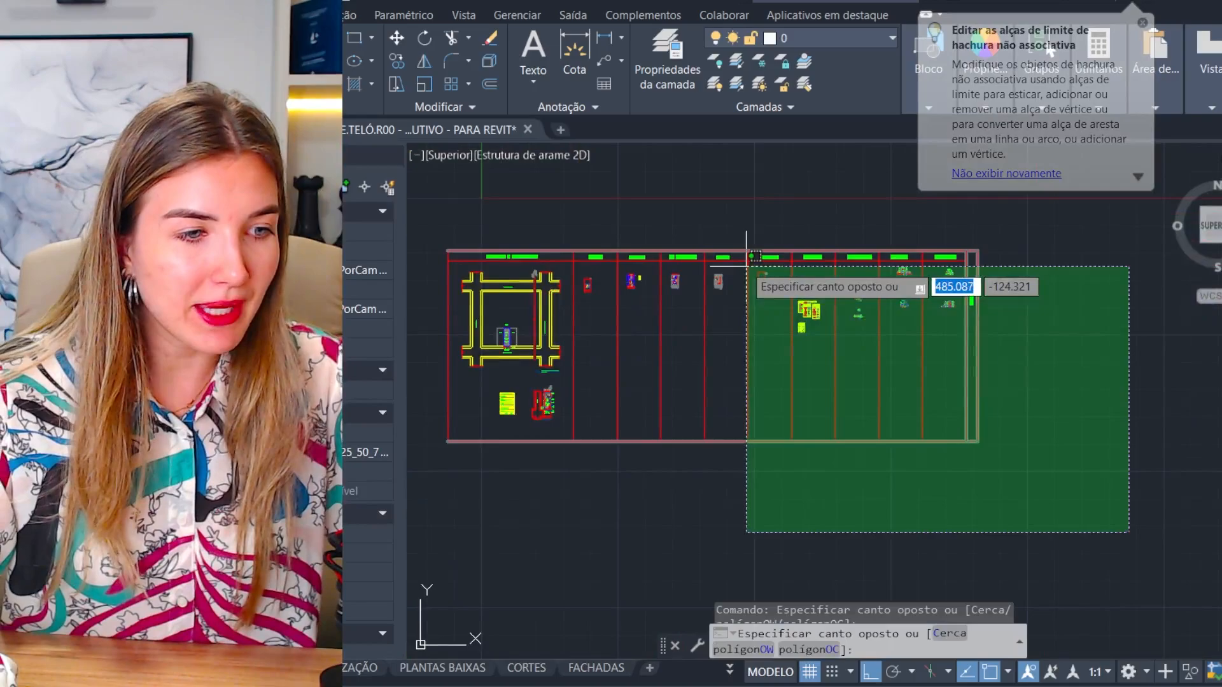
click(650, 215)
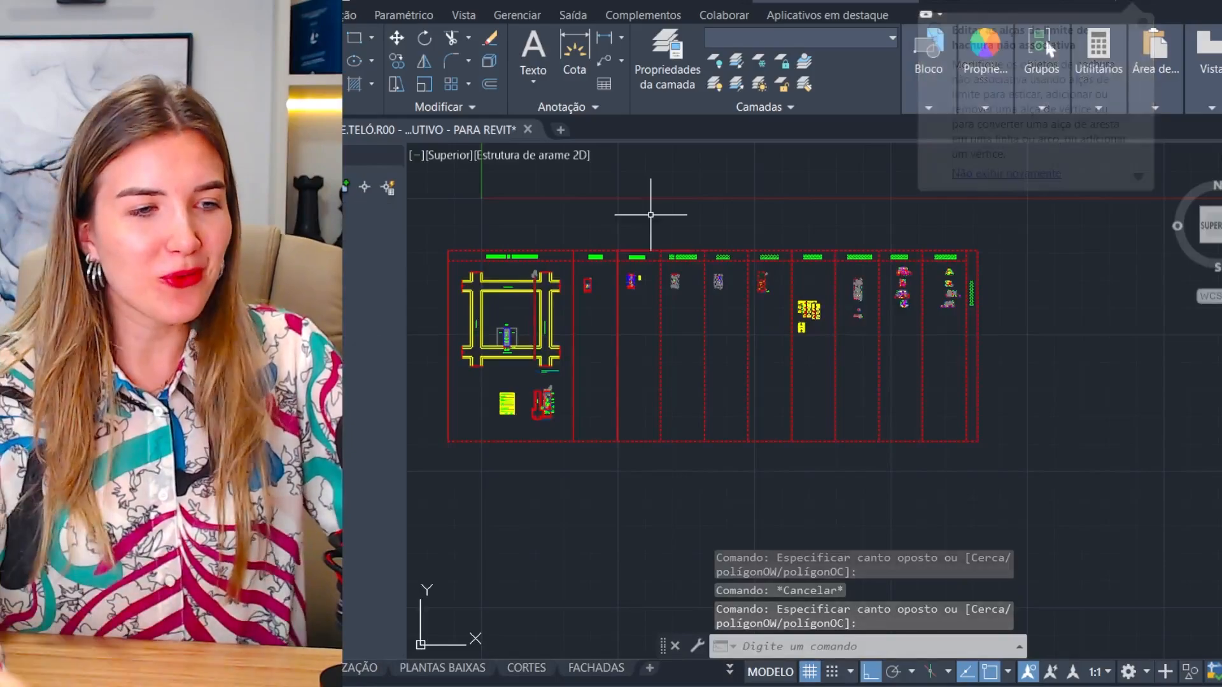
key(Escape)
Step: Copy the whole TÉRREO floor plan without its neighbouring legend table and open a new blank drawing
scroll(636, 262, up, 3)
scroll(636, 263, up, 8)
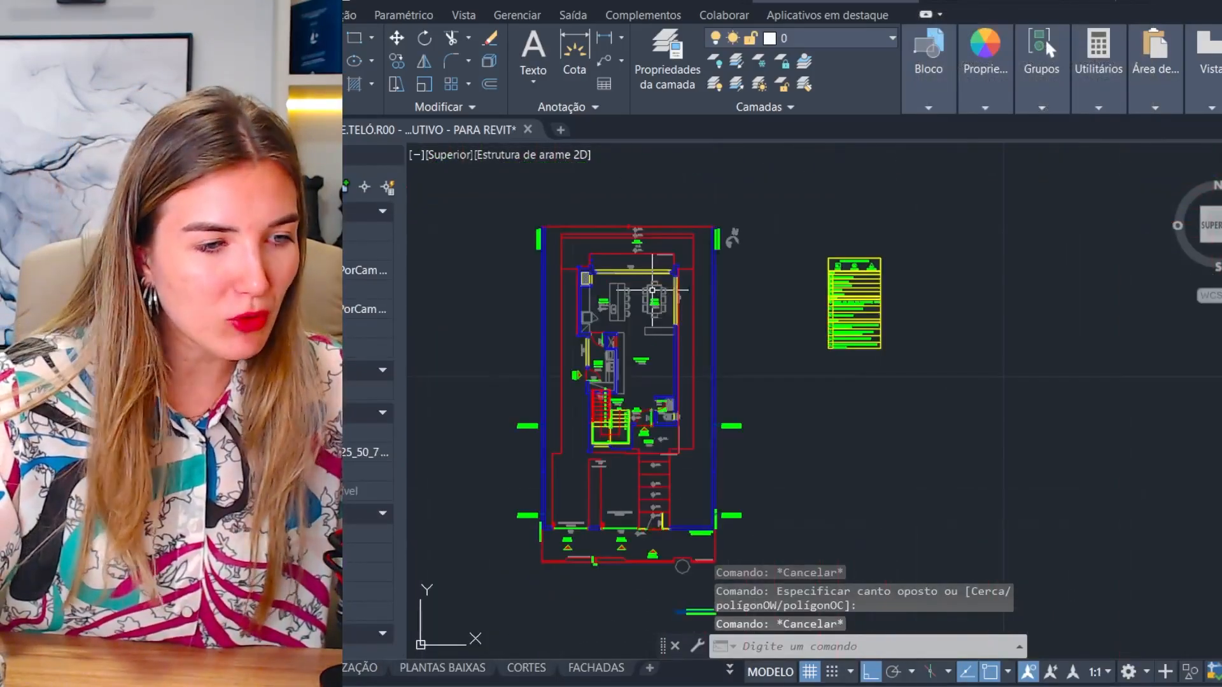
click(525, 215)
scroll(585, 299, down, 5)
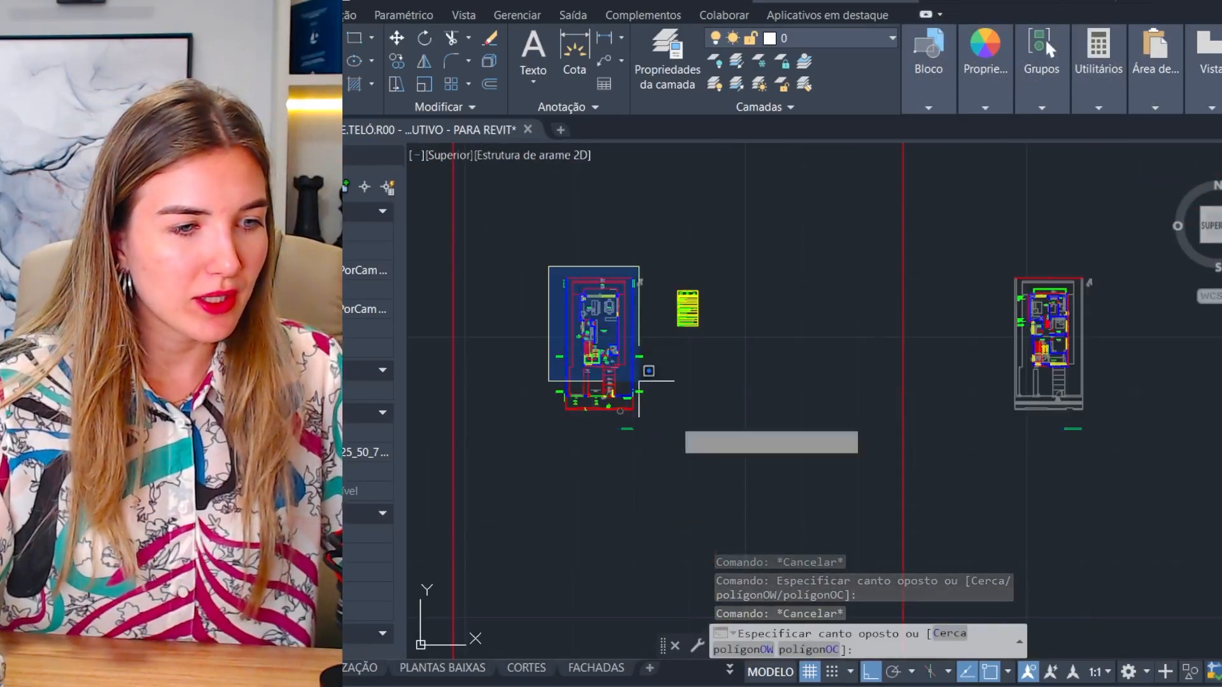
click(660, 445)
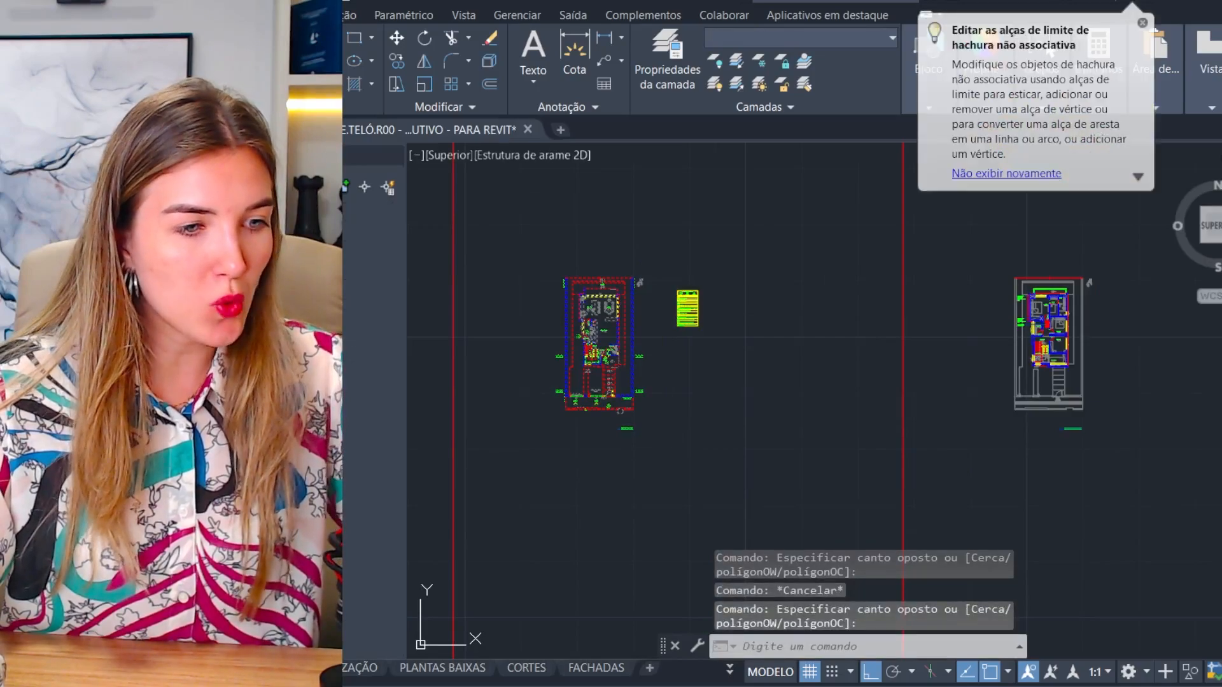
key(ctrl+c)
click(563, 129)
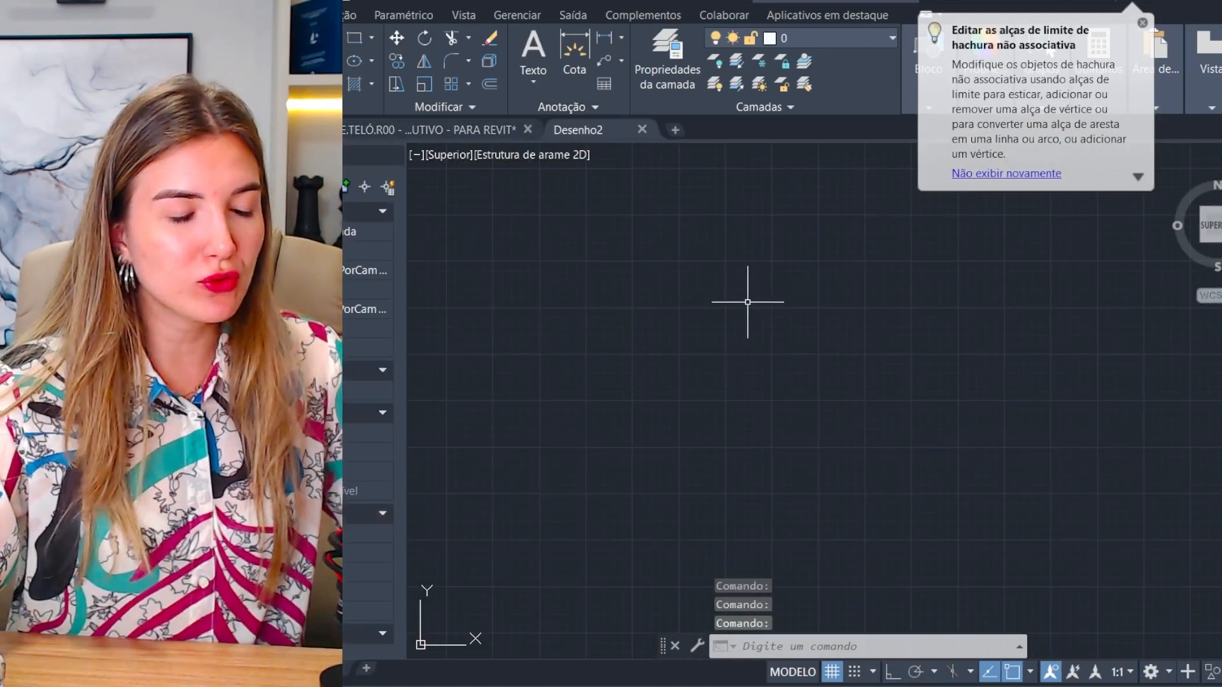
Step: Paste the copied TÉRREO plan into the new drawing with its insertion point close to the origin, at about -0.18, -0.45
scroll(835, 213, down, 6)
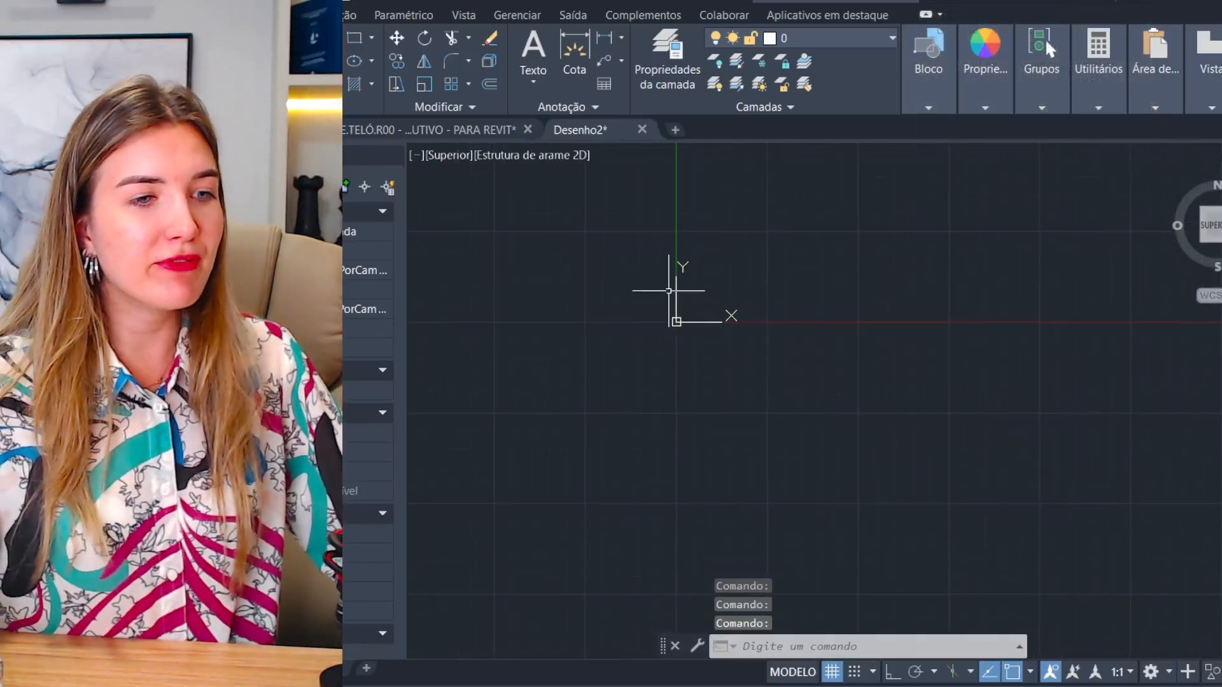
middle_drag(781, 313, 774, 355)
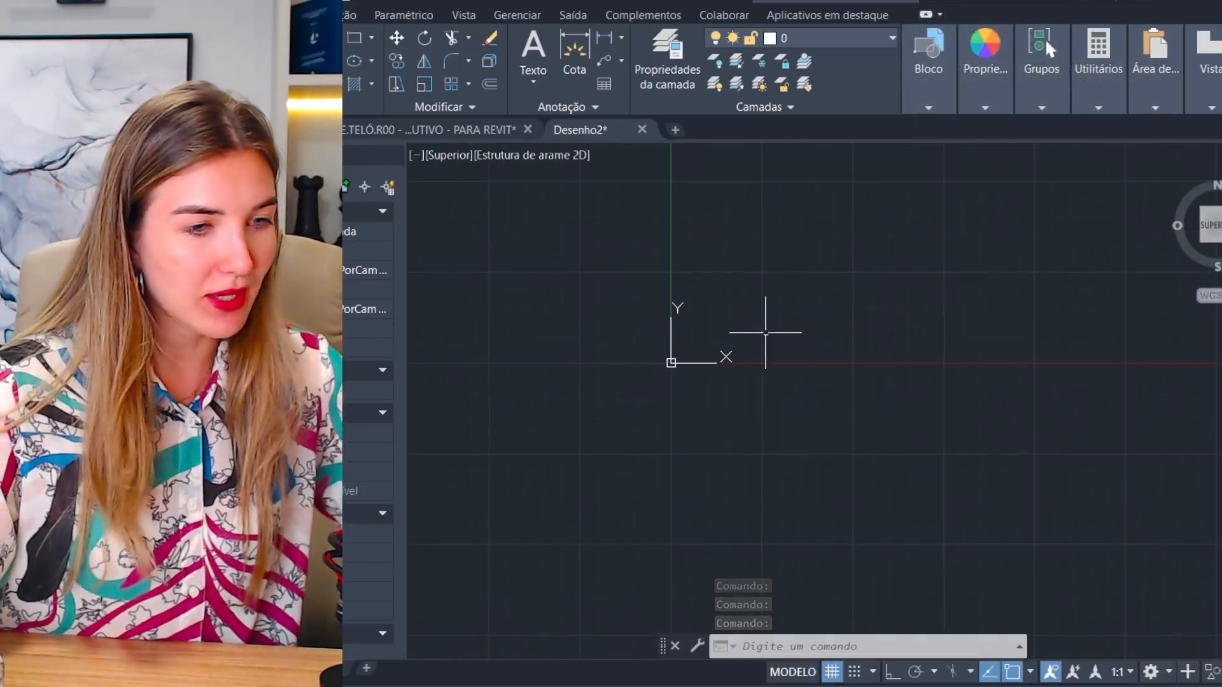
key(ctrl+v)
scroll(686, 340, up, 12)
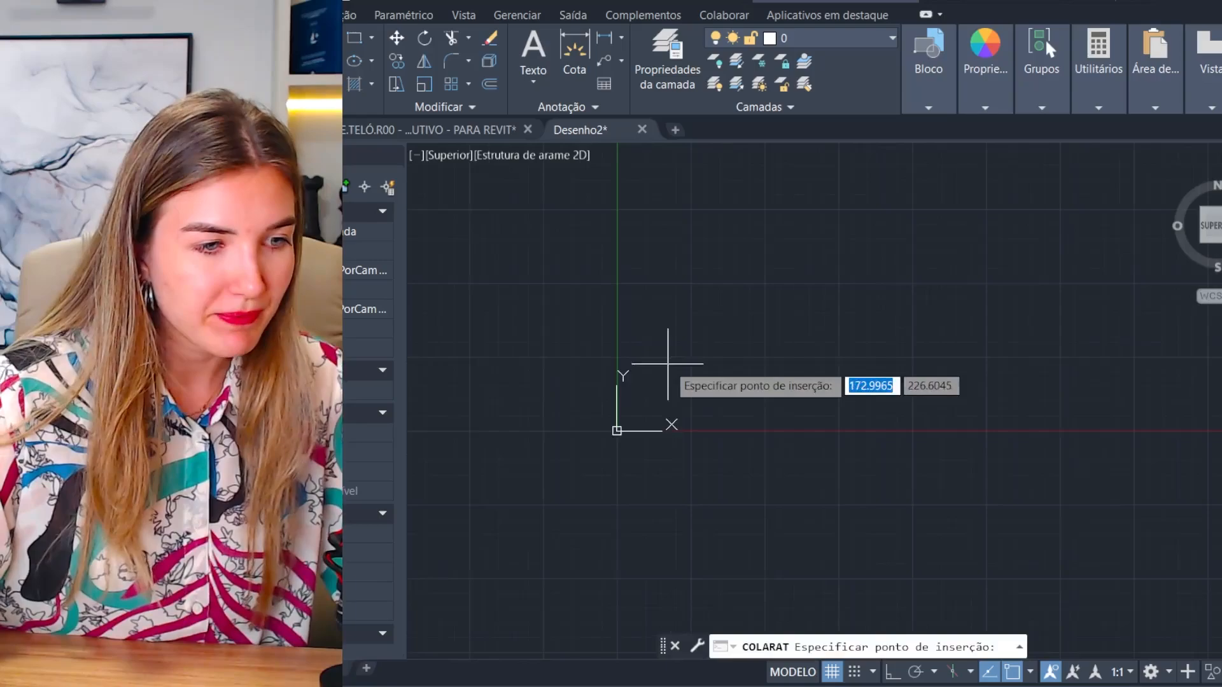
scroll(664, 384, down, 9)
scroll(663, 386, up, 6)
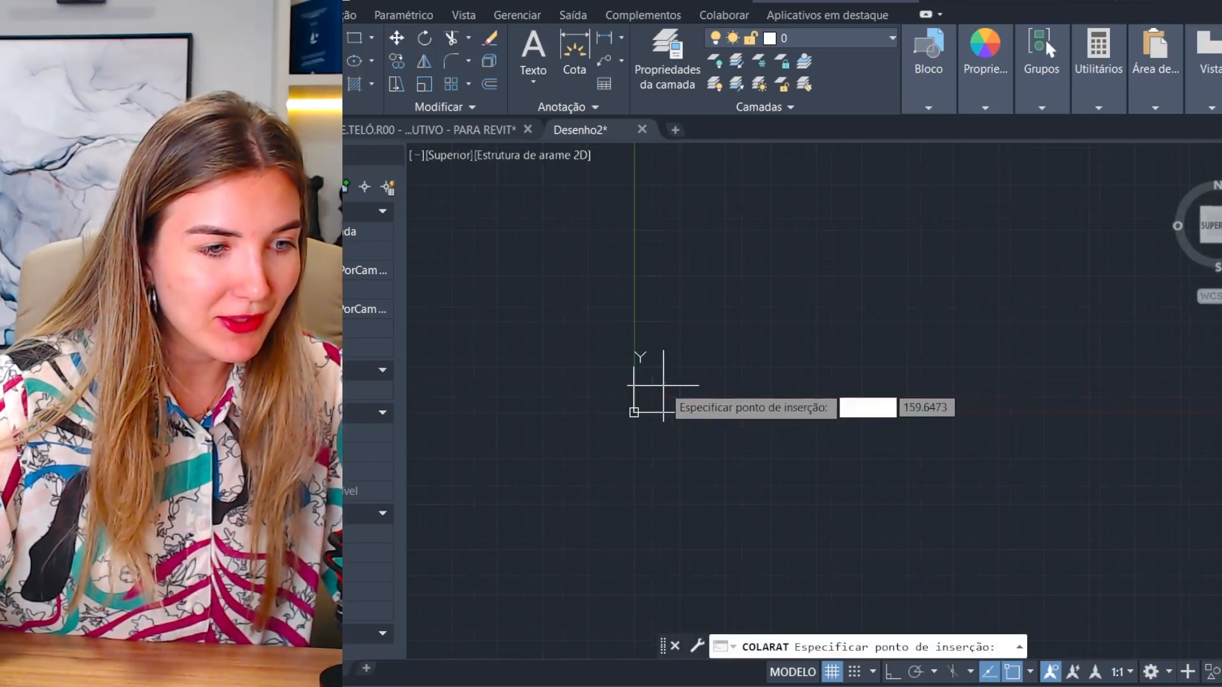
scroll(606, 429, up, 6)
middle_drag(700, 454, 748, 337)
scroll(665, 403, up, 6)
scroll(629, 420, down, 6)
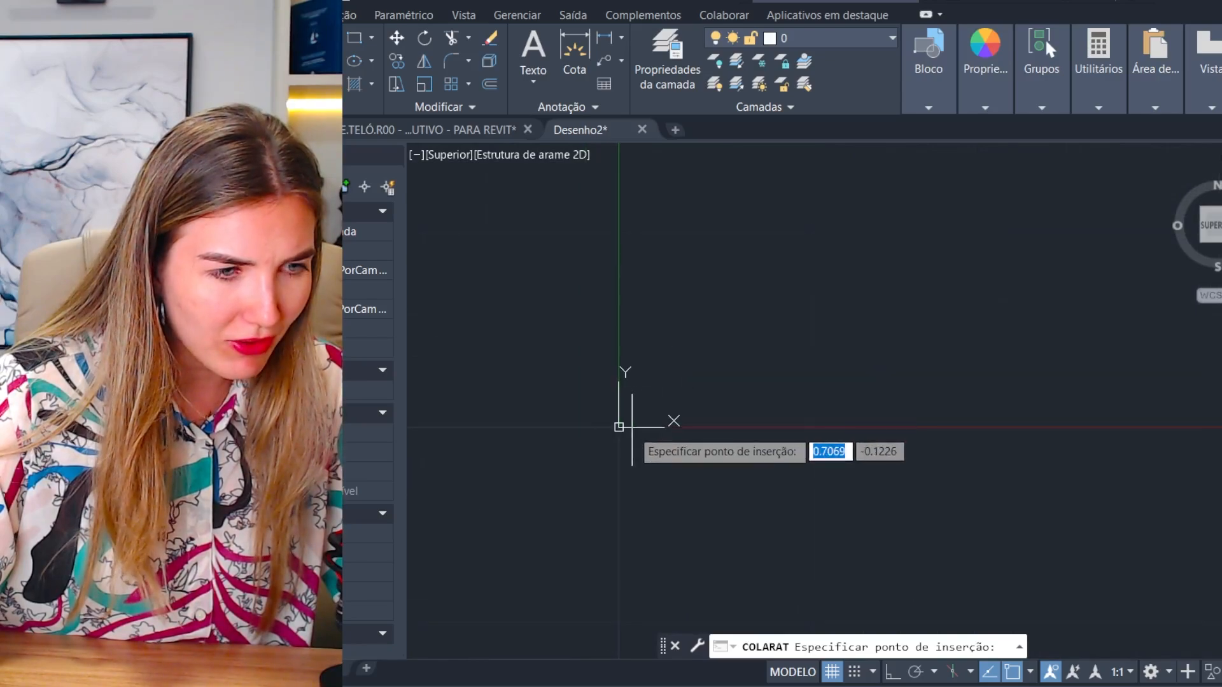
scroll(620, 440, up, 6)
scroll(619, 435, down, 6)
scroll(618, 434, up, 6)
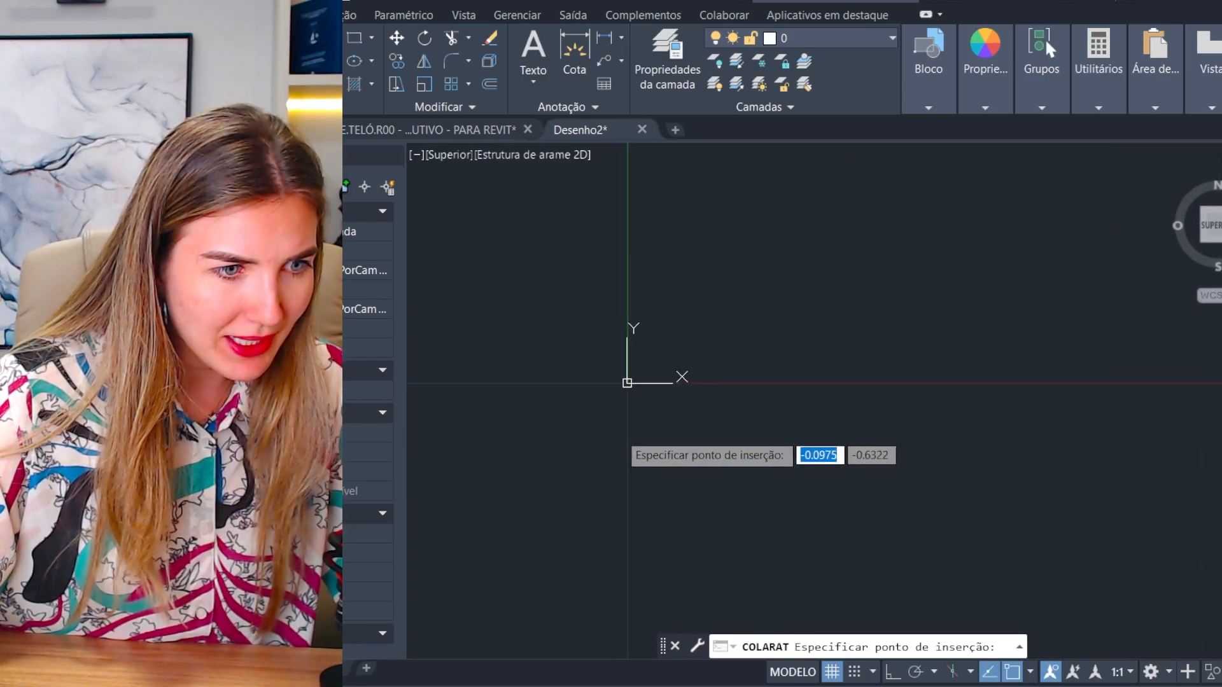
scroll(615, 437, down, 3)
scroll(612, 432, up, 5)
scroll(618, 383, down, 6)
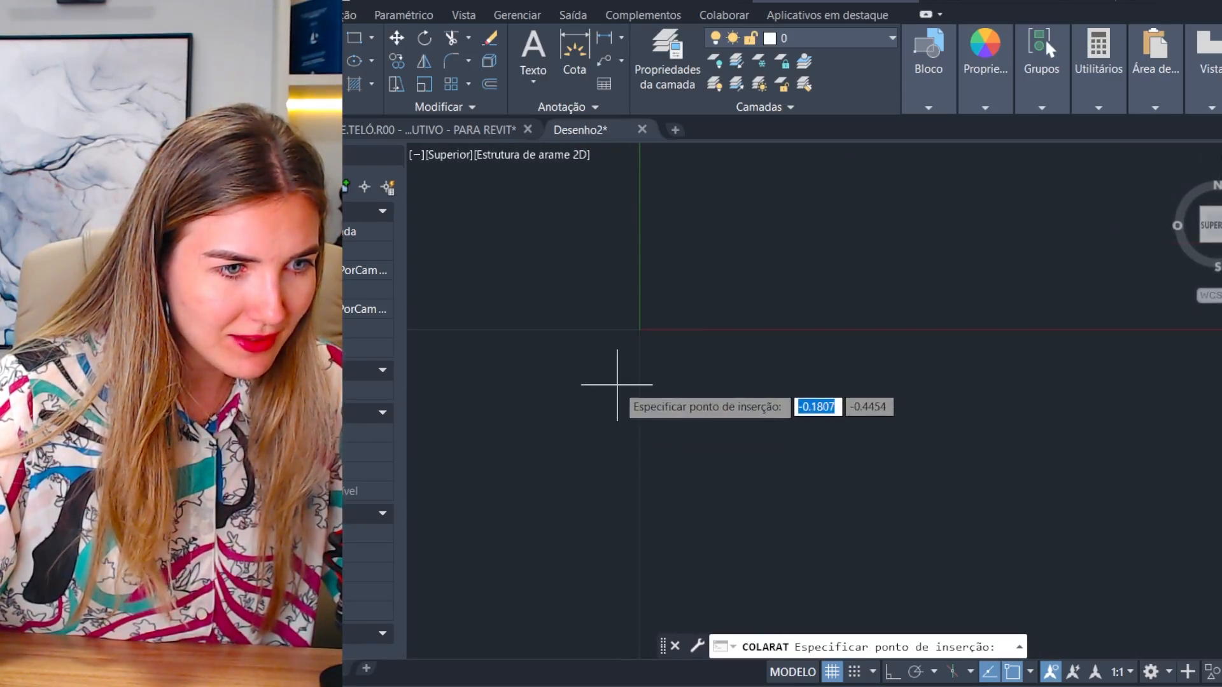
click(617, 384)
scroll(665, 387, down, 4)
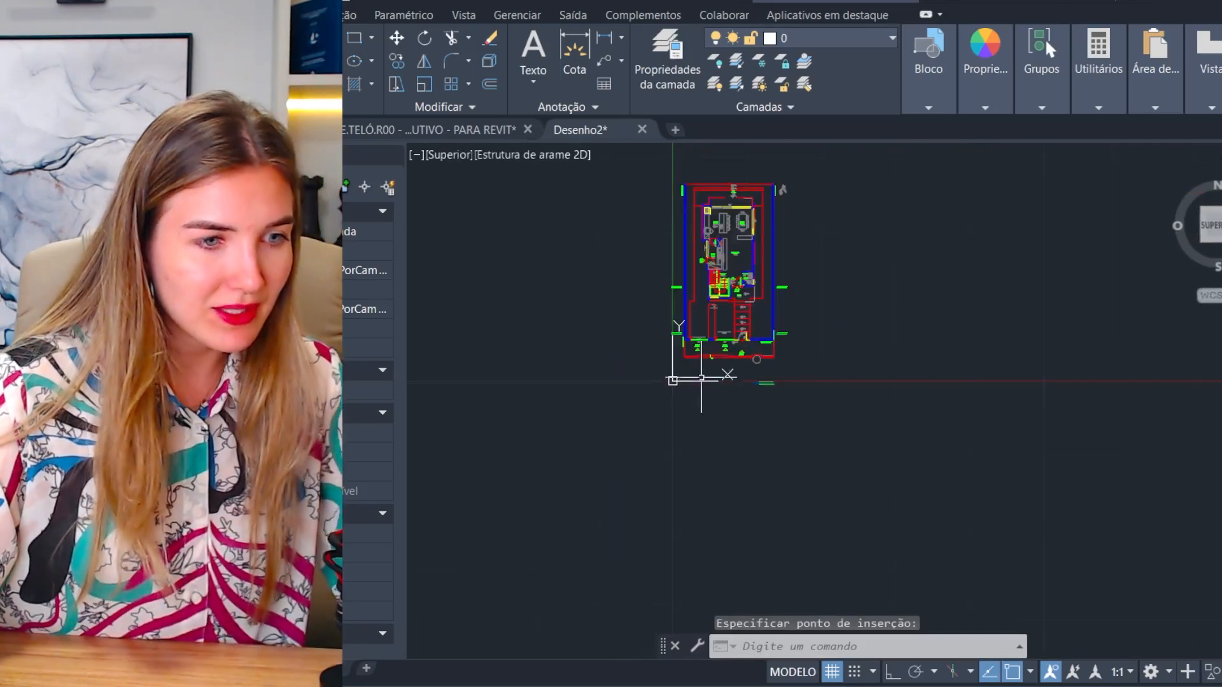
middle_drag(703, 390, 703, 409)
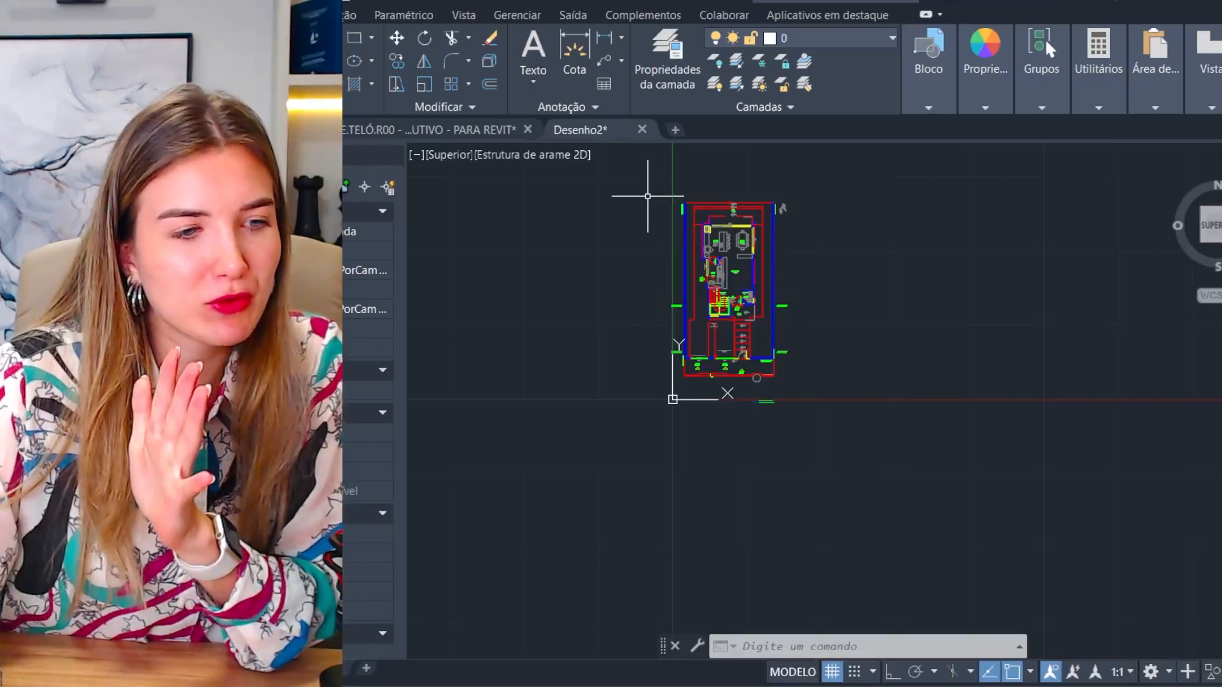
Step: Examine the stacked floor plans in the Revit 3D view and return to the Desenho2 drawing in AutoCAD
scroll(717, 307, up, 8)
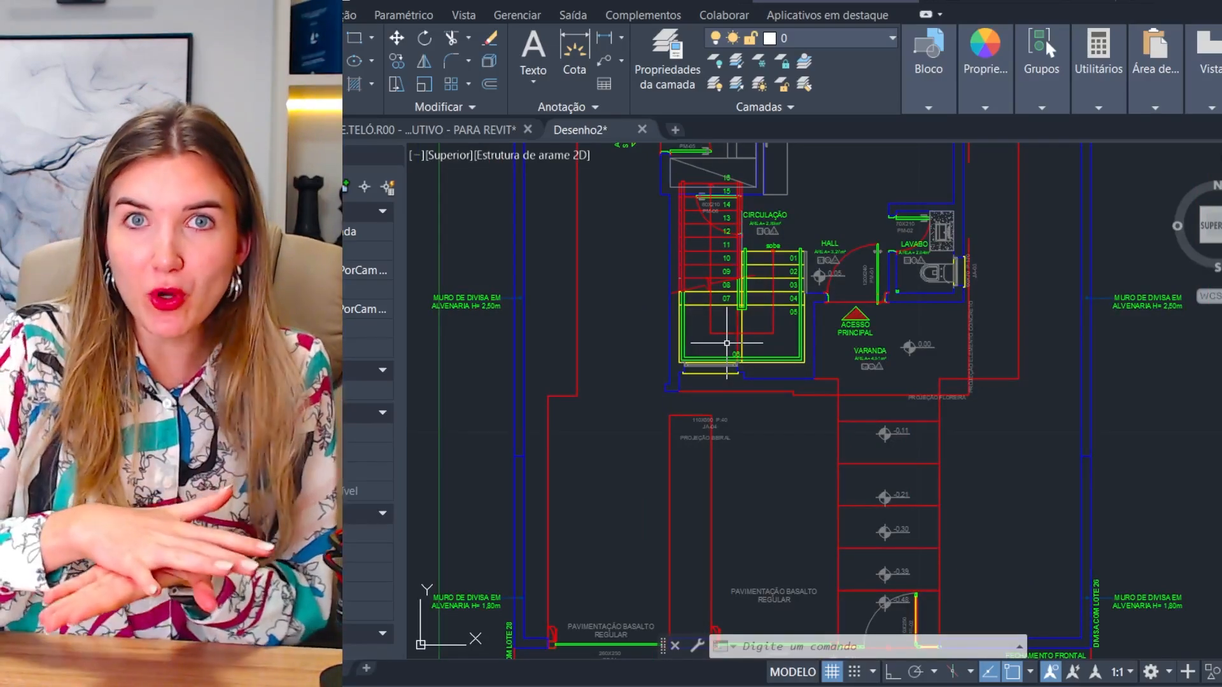
scroll(730, 383, down, 8)
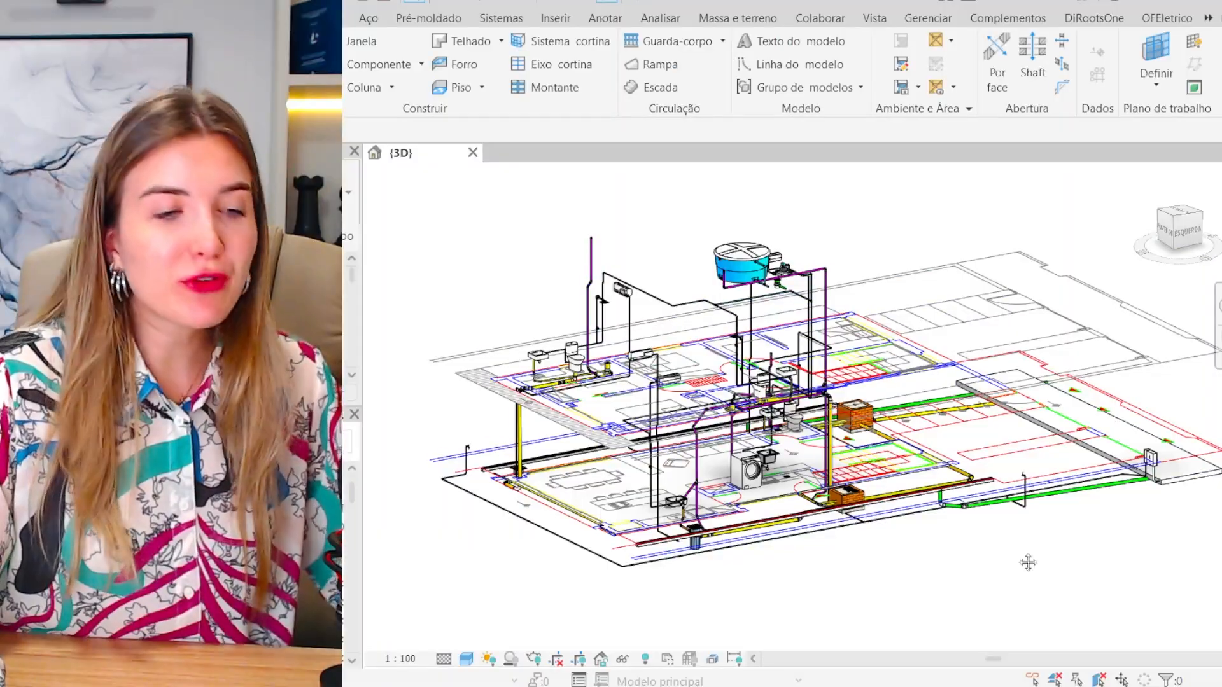
shift+middle_drag(1028, 559, 934, 474)
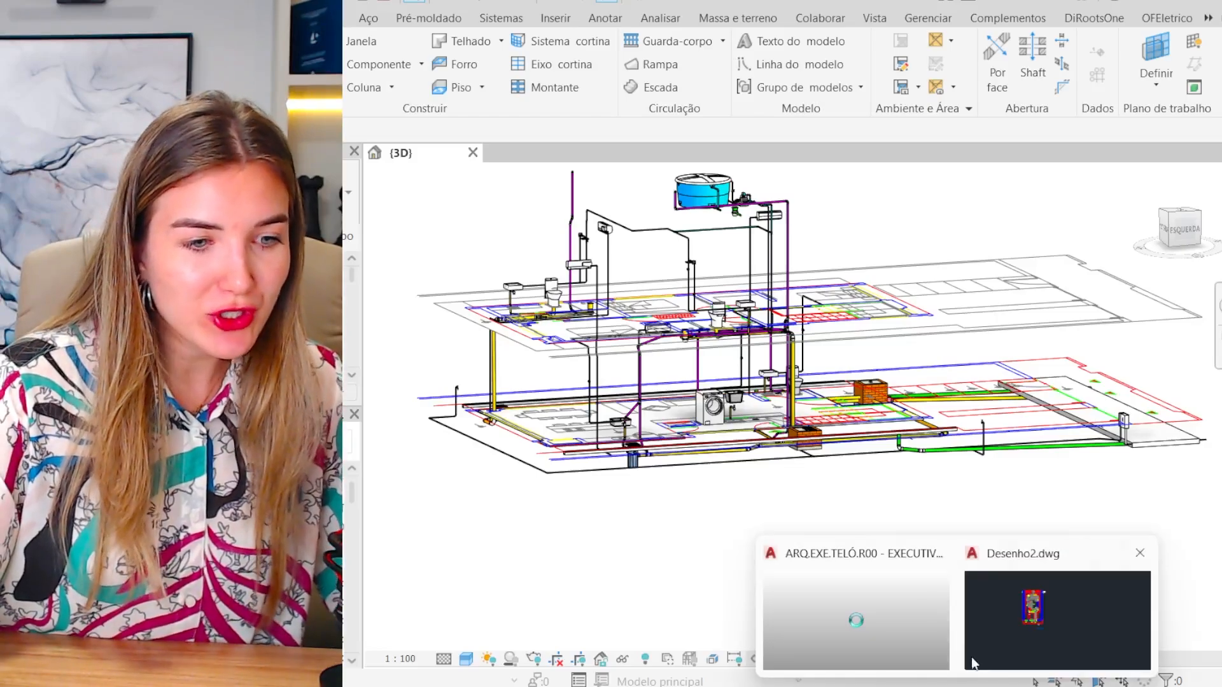
click(1028, 644)
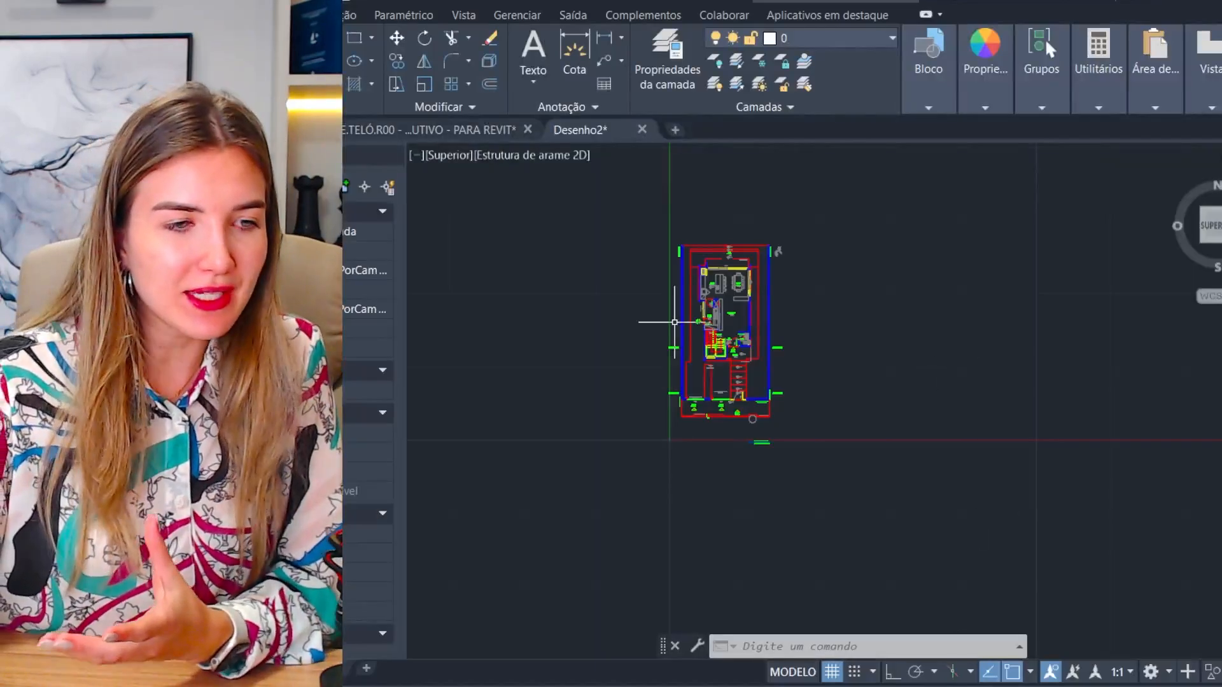
scroll(674, 322, up, 3)
click(630, 176)
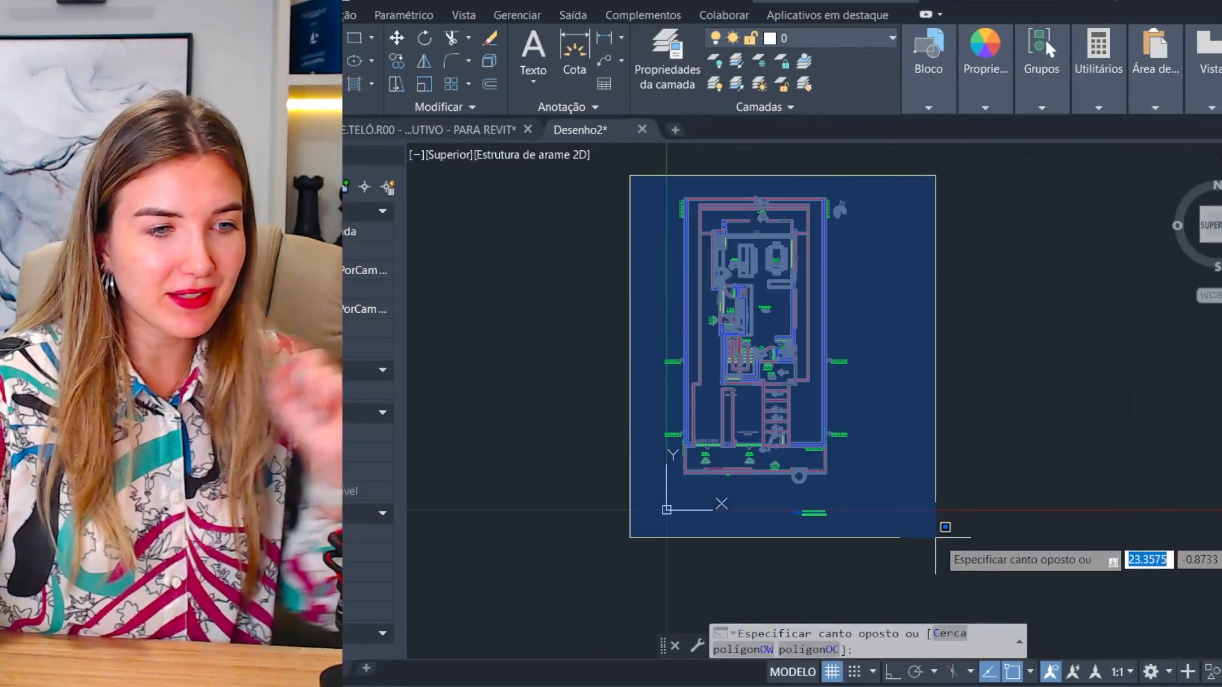
click(936, 538)
text(mv)
key(Return)
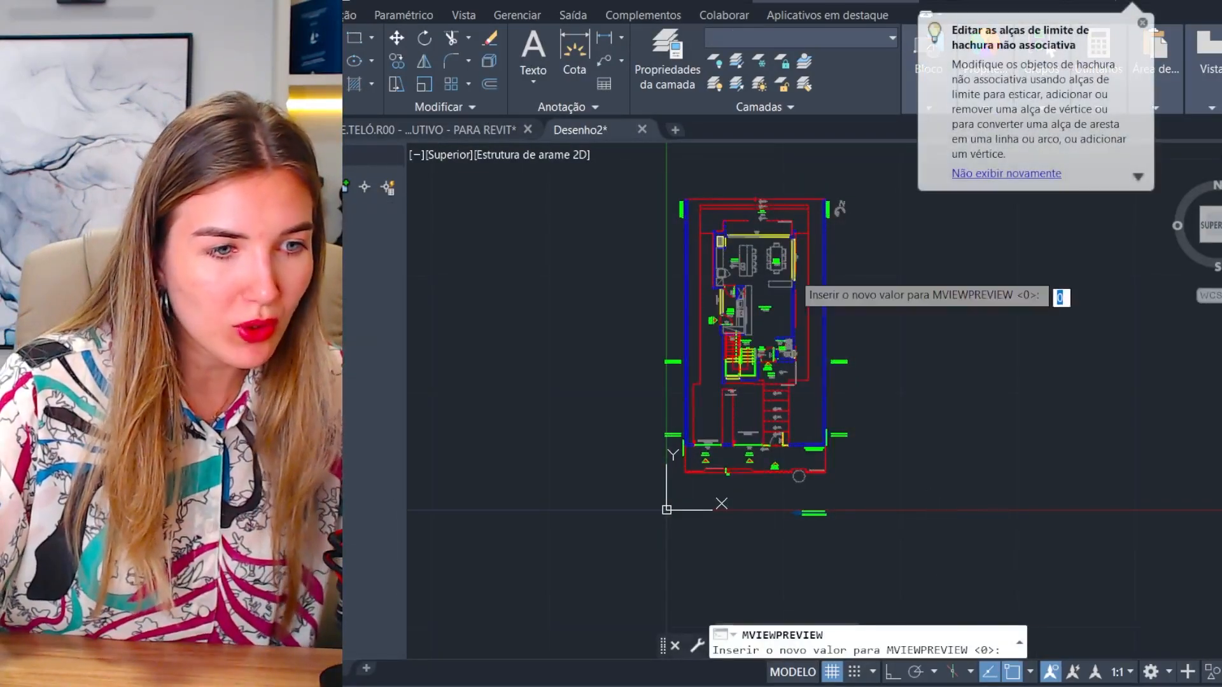
key(Escape)
key(Escape)
Step: Compare the upper-right wall corners of the 2º PAVIMENTO and TÉRREO plans in the original drawing as a possible common reference point
scroll(764, 225, up, 4)
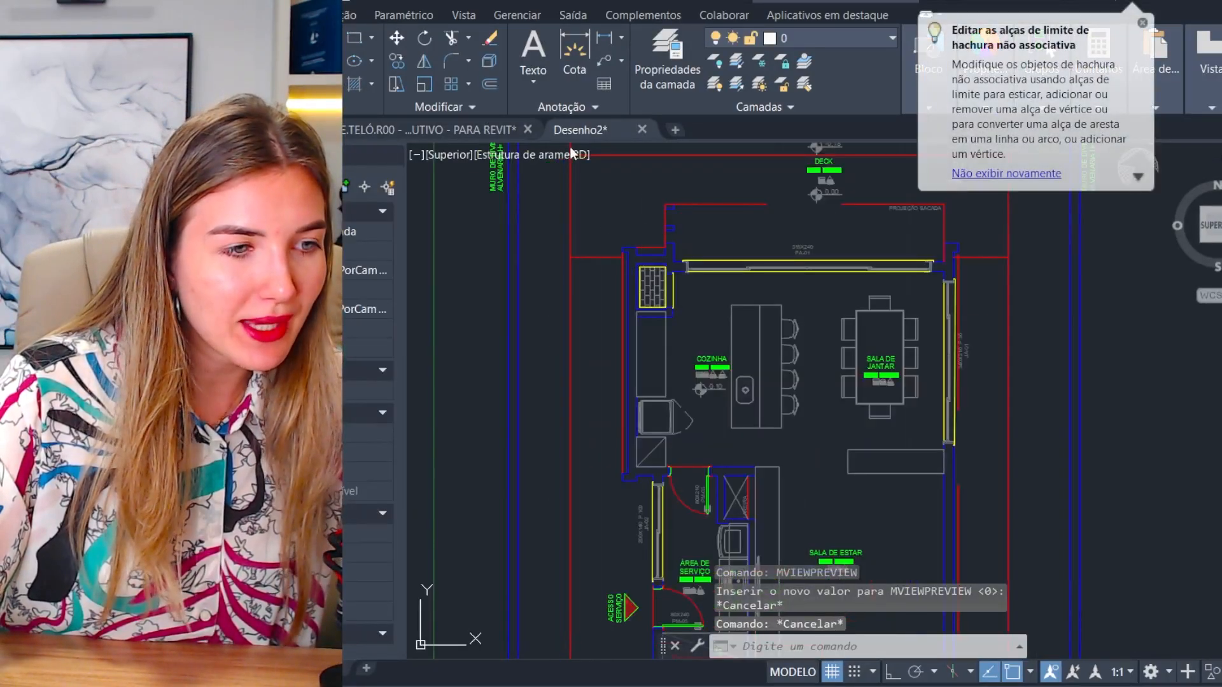
scroll(559, 236, down, 5)
scroll(963, 324, up, 8)
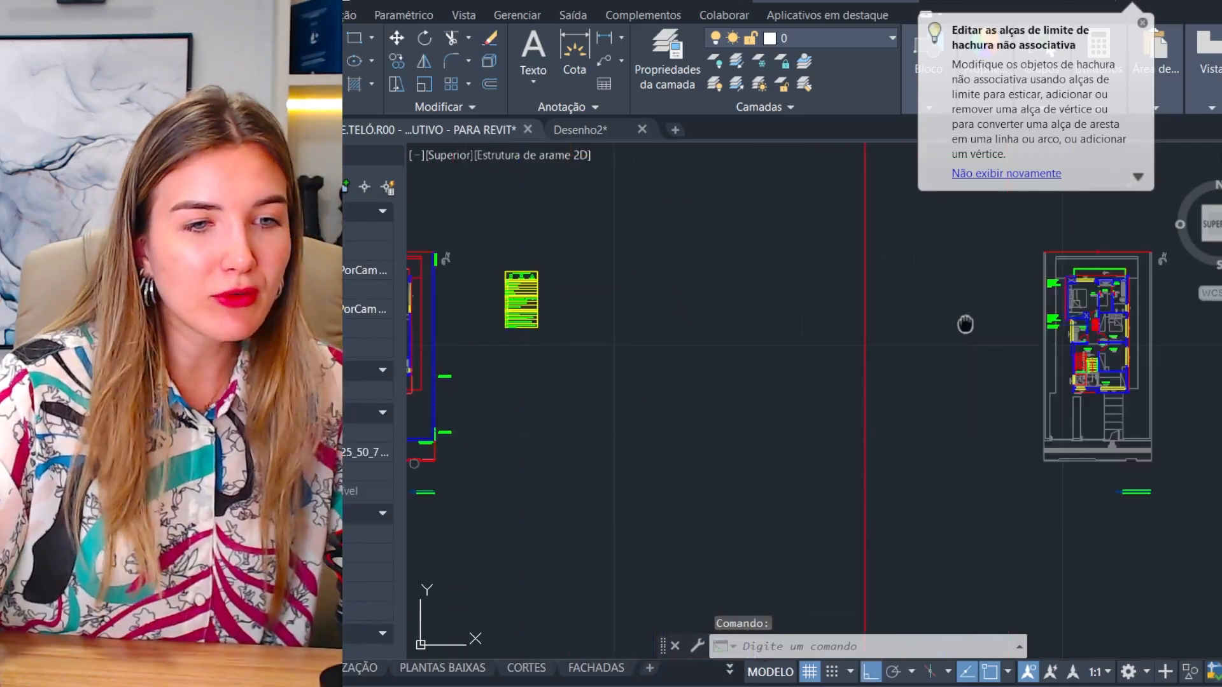
scroll(942, 256, up, 4)
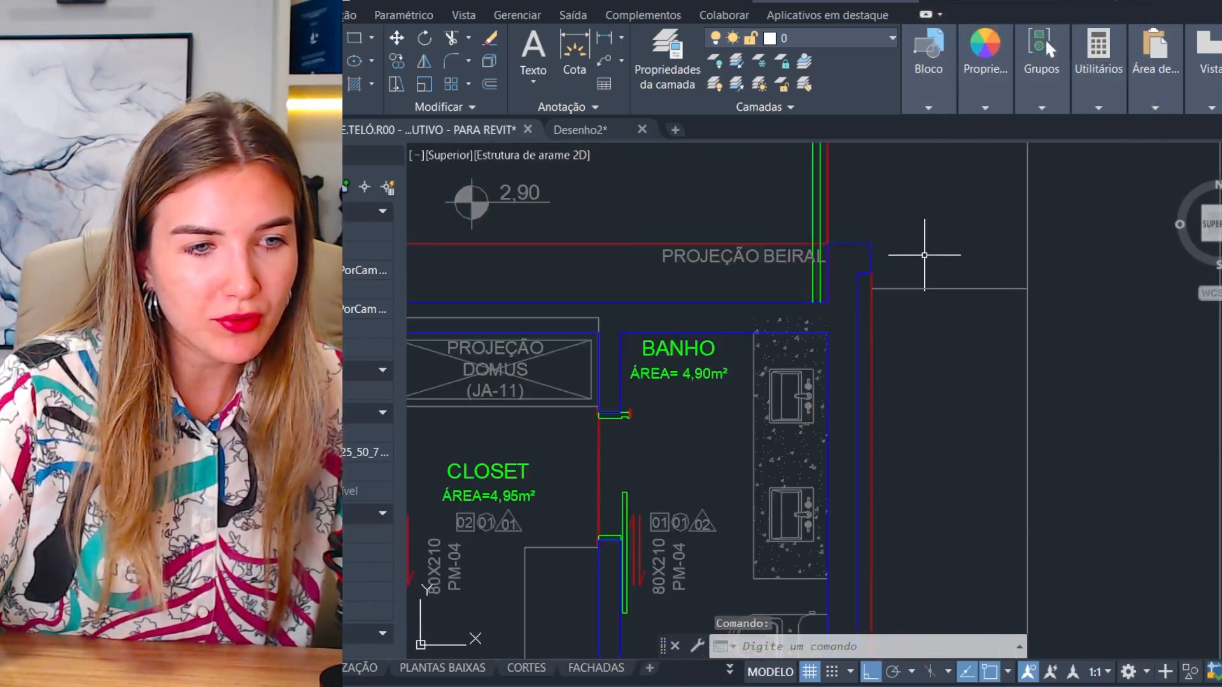
scroll(868, 237, down, 6)
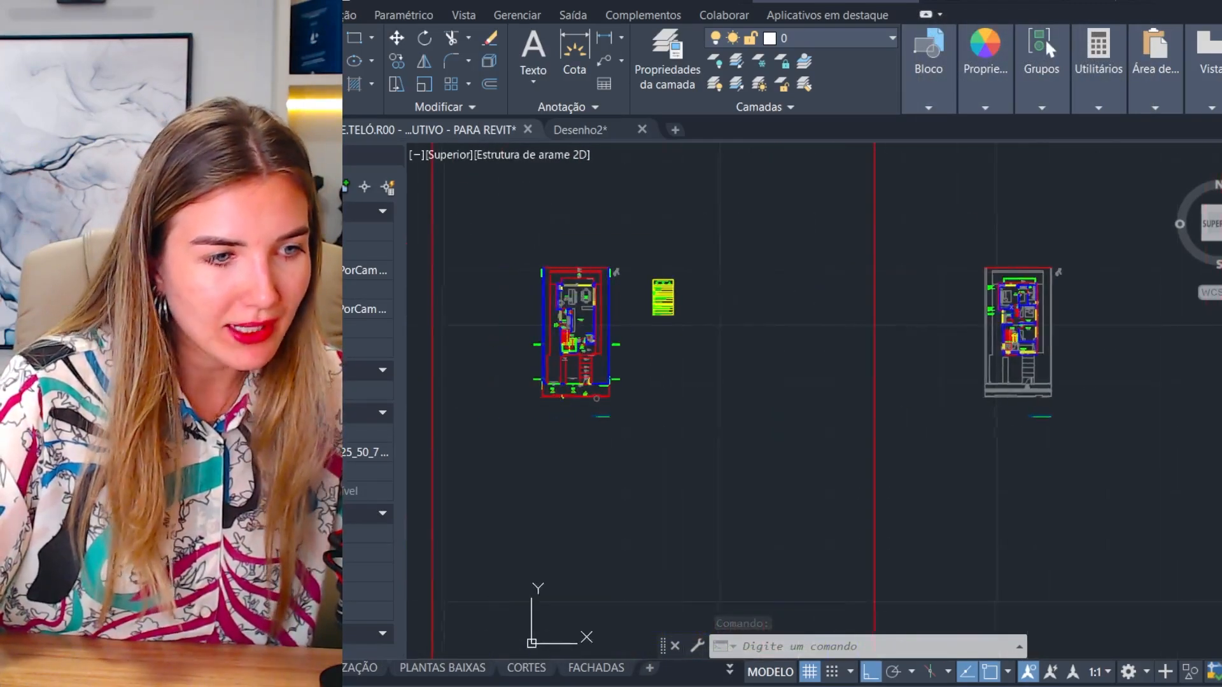
scroll(585, 280, up, 6)
scroll(723, 286, up, 5)
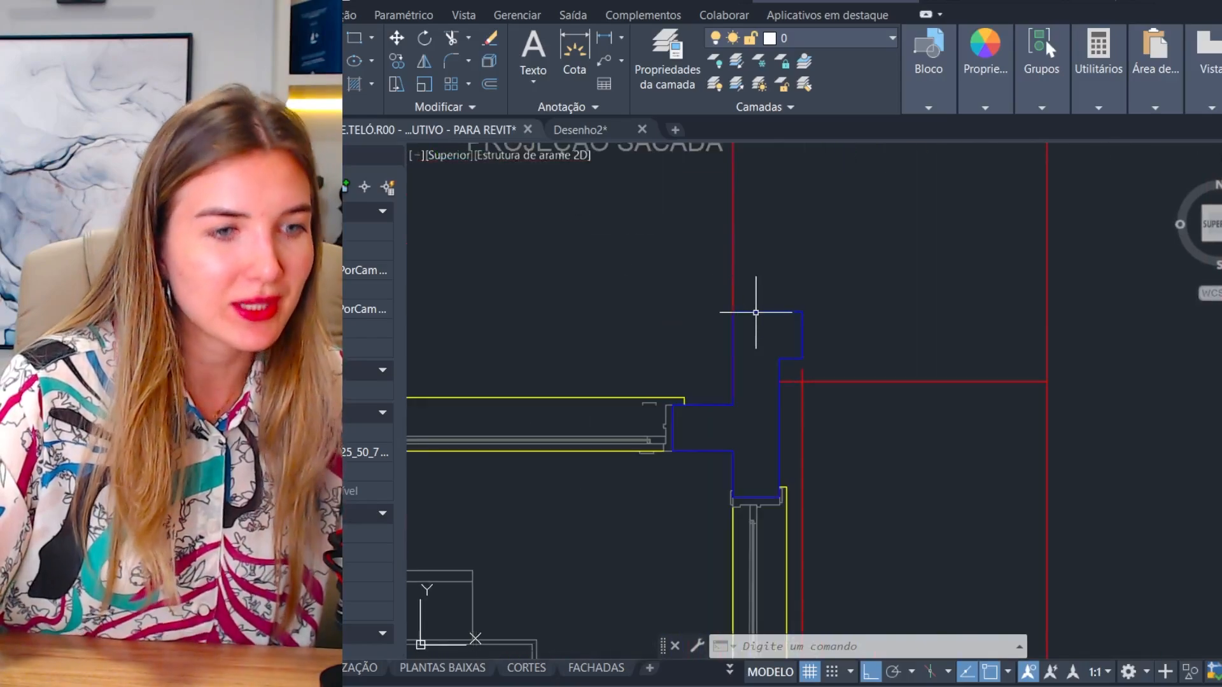
scroll(723, 287, down, 1)
Step: Return to the Desenho2 drawing containing the pasted TÉRREO plan
click(598, 124)
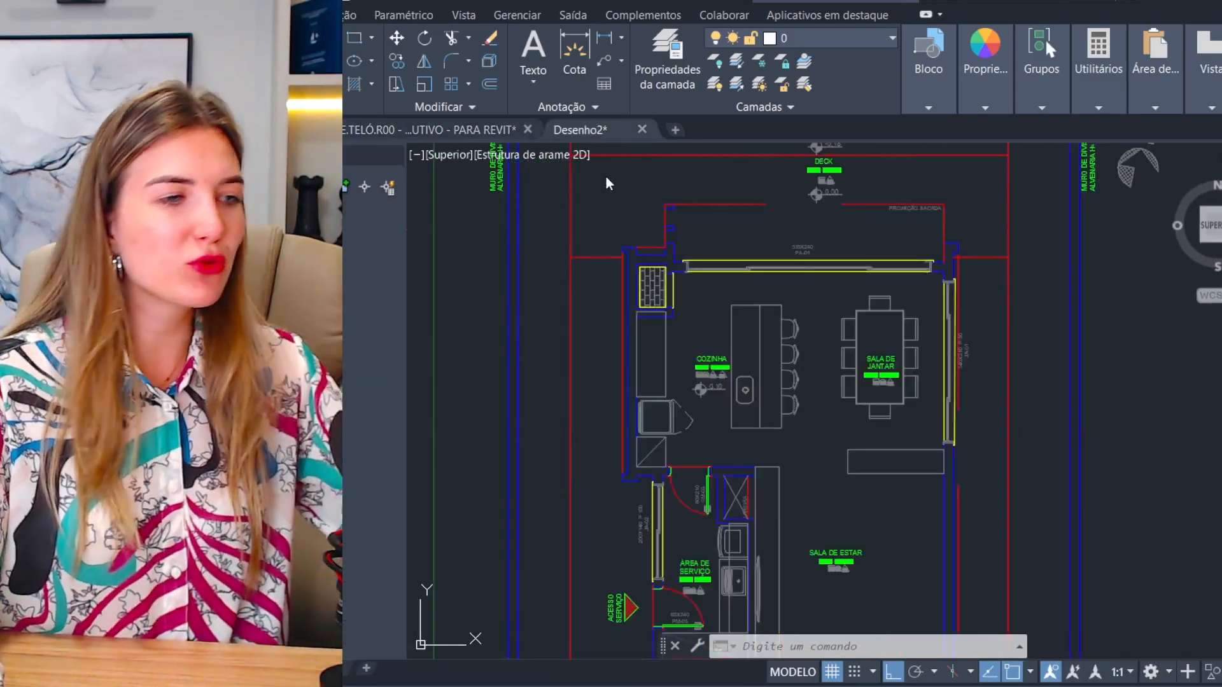
scroll(683, 290, down, 6)
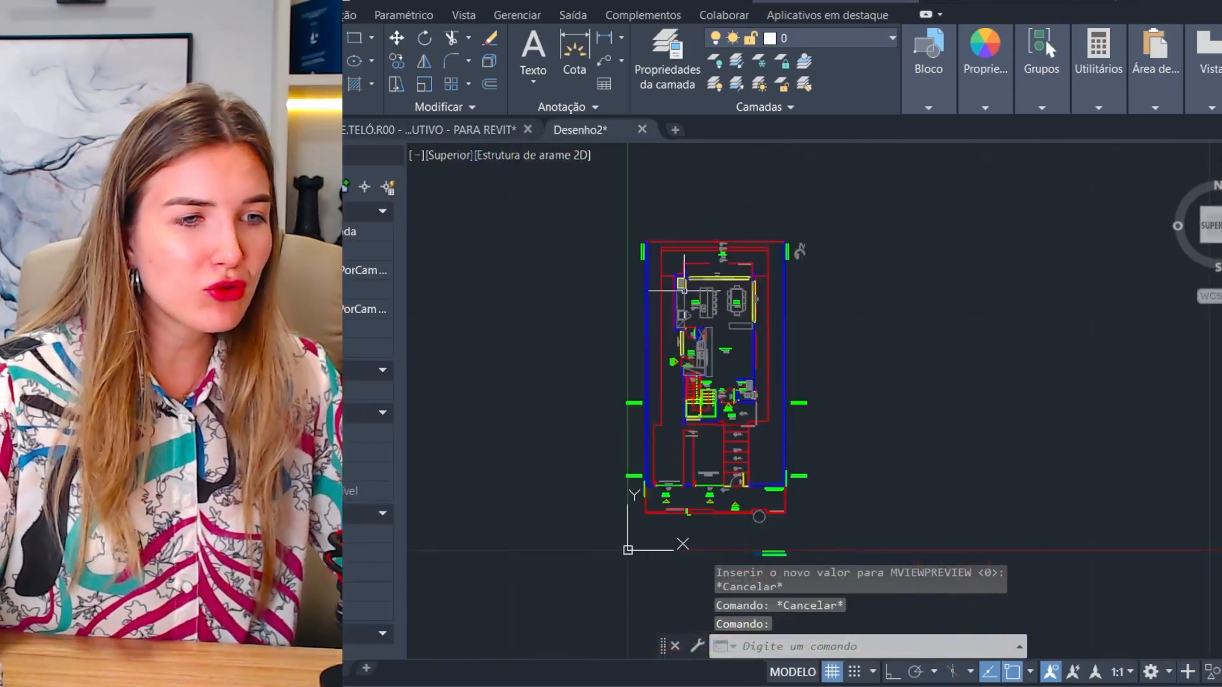
click(591, 222)
scroll(710, 305, down, 4)
click(773, 421)
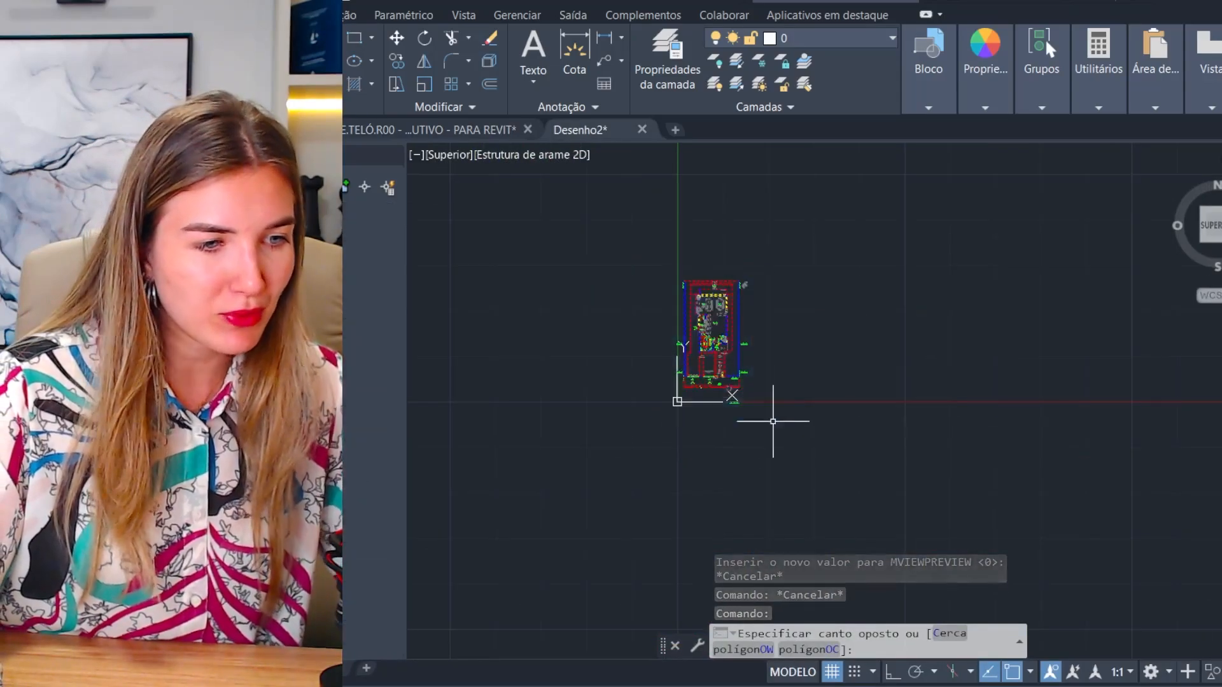
text(m)
key(Return)
scroll(712, 293, up, 8)
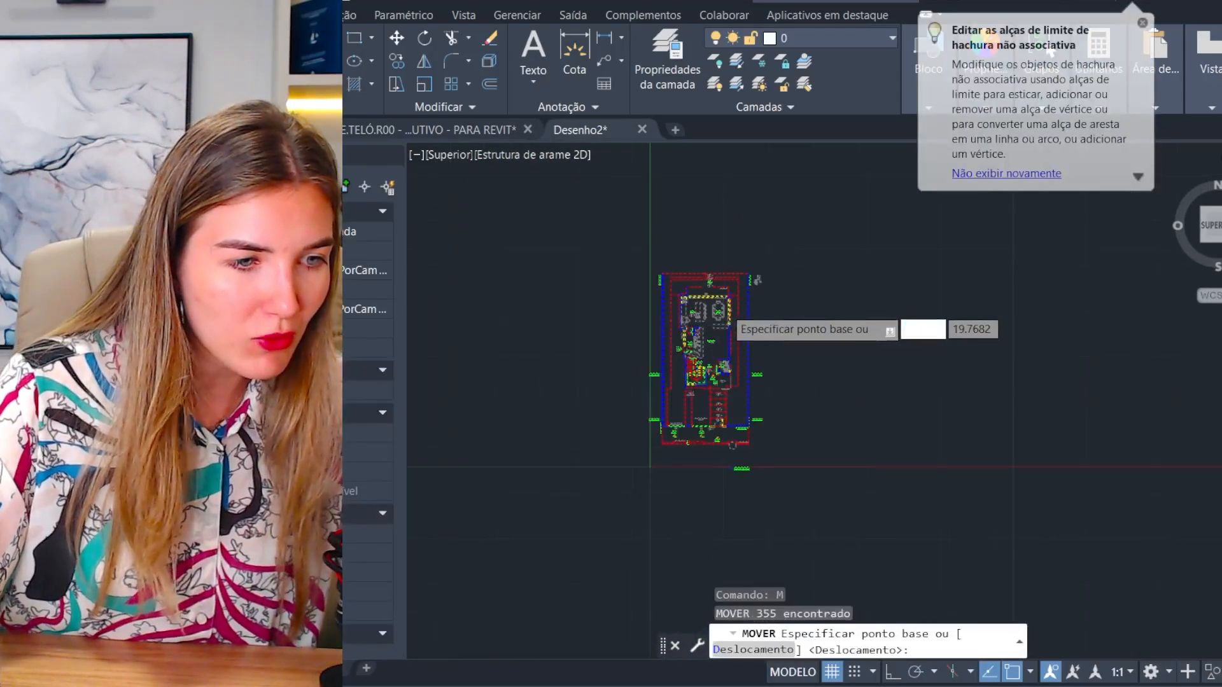
scroll(751, 223, up, 5)
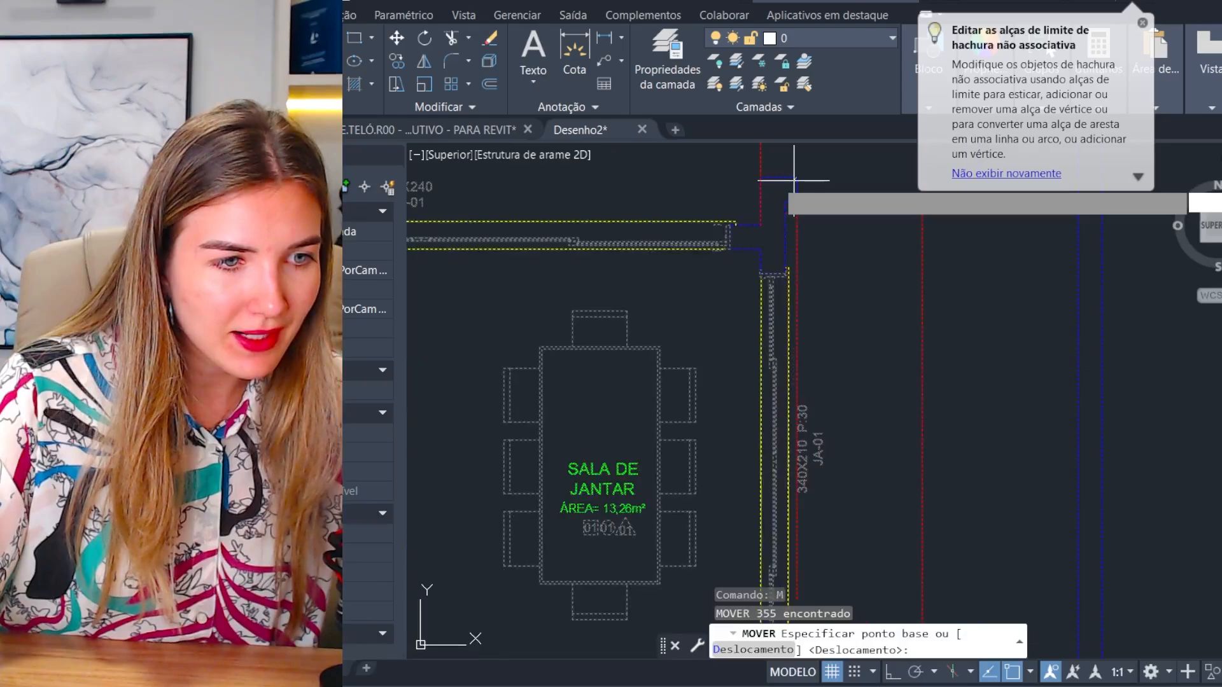
click(772, 274)
key(Escape)
scroll(751, 356, down, 6)
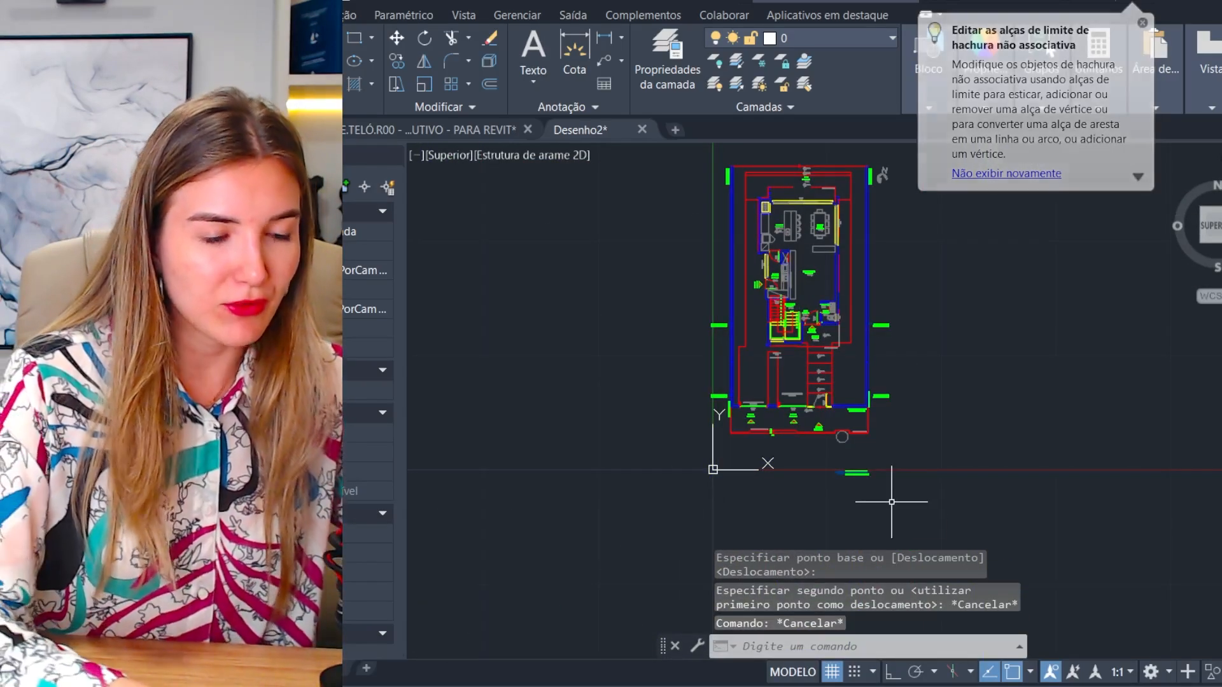
Step: Draw a horizontal helper line starting at 0,0 and running in the positive X direction with ortho mode on
text(l)
key(Return)
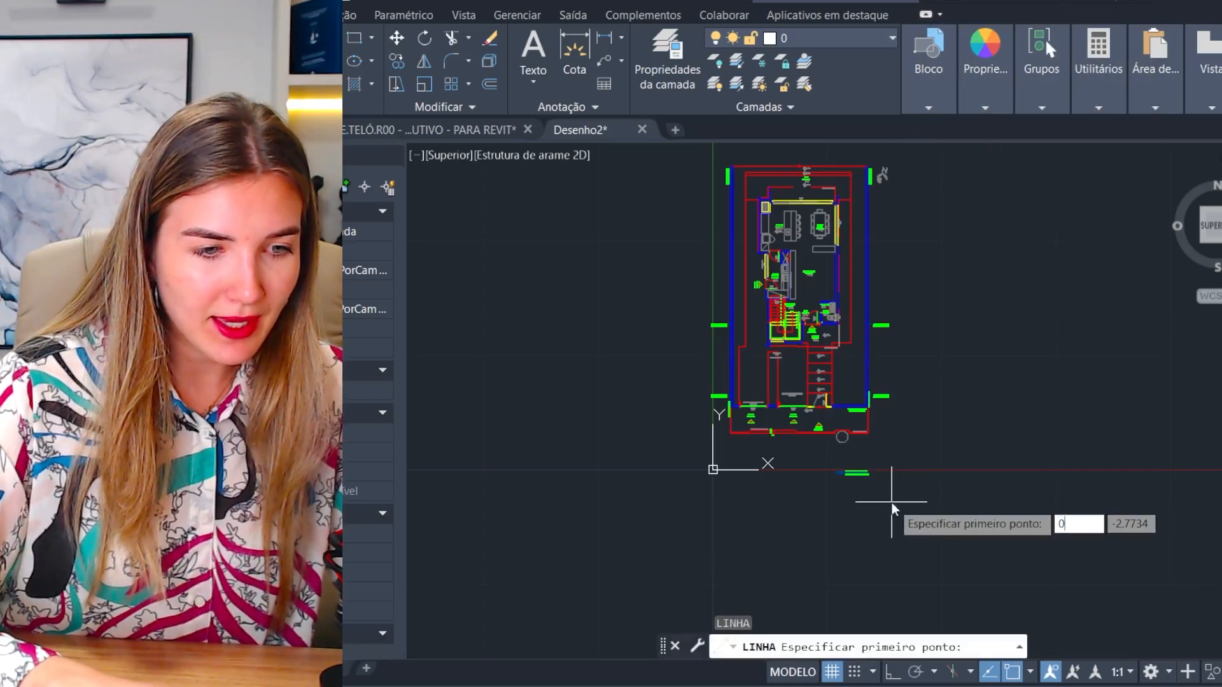
text(0)
key(Tab)
text(0)
key(Return)
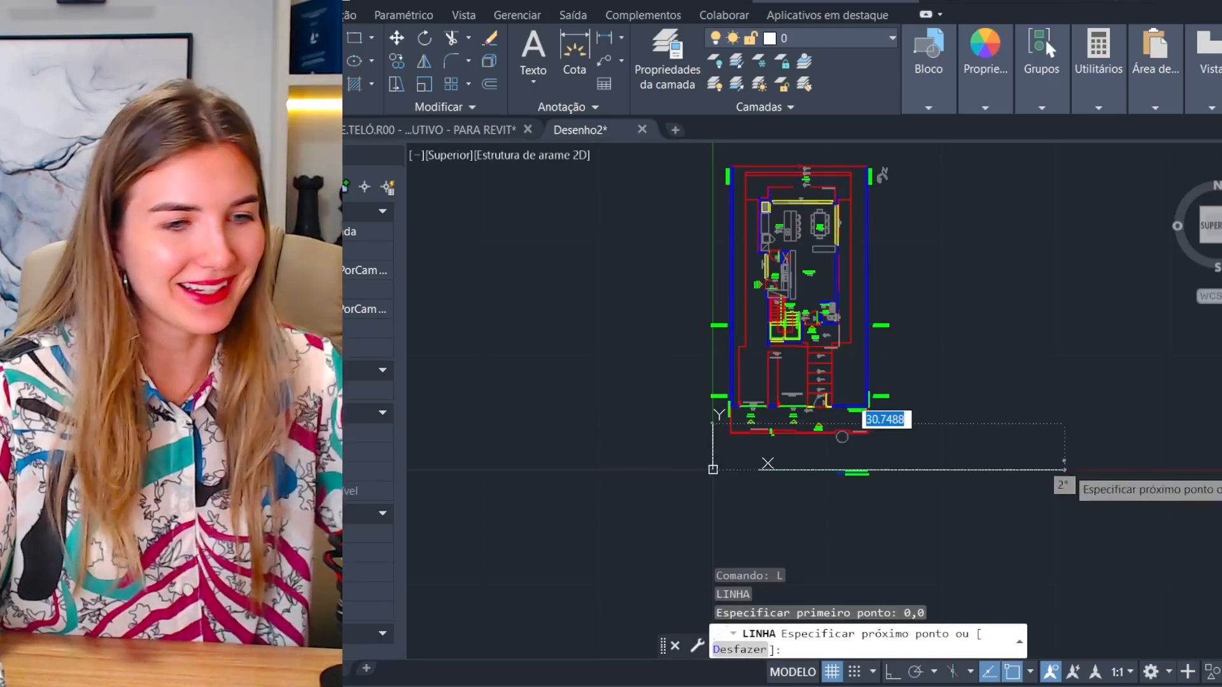
key(F8)
click(1135, 478)
key(Escape)
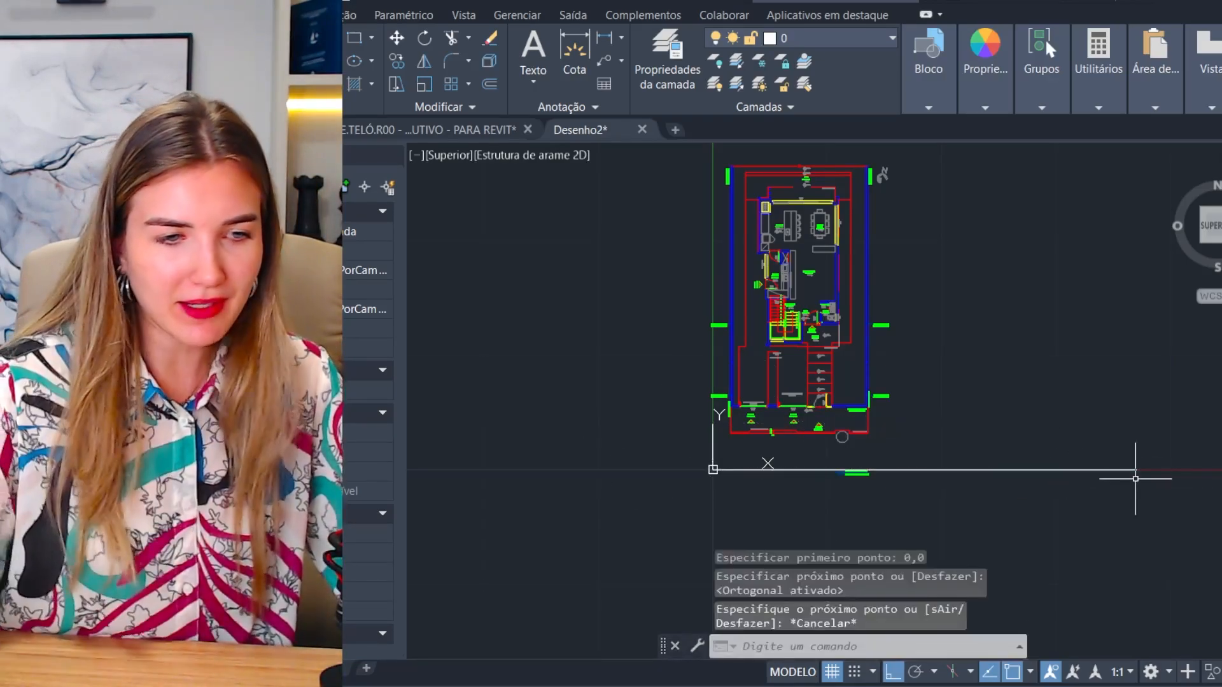
key(Escape)
Step: Move the whole TÉRREO plan from its upper-right wall corner to the helper line's start point at the origin
scroll(1046, 309, down, 2)
click(750, 190)
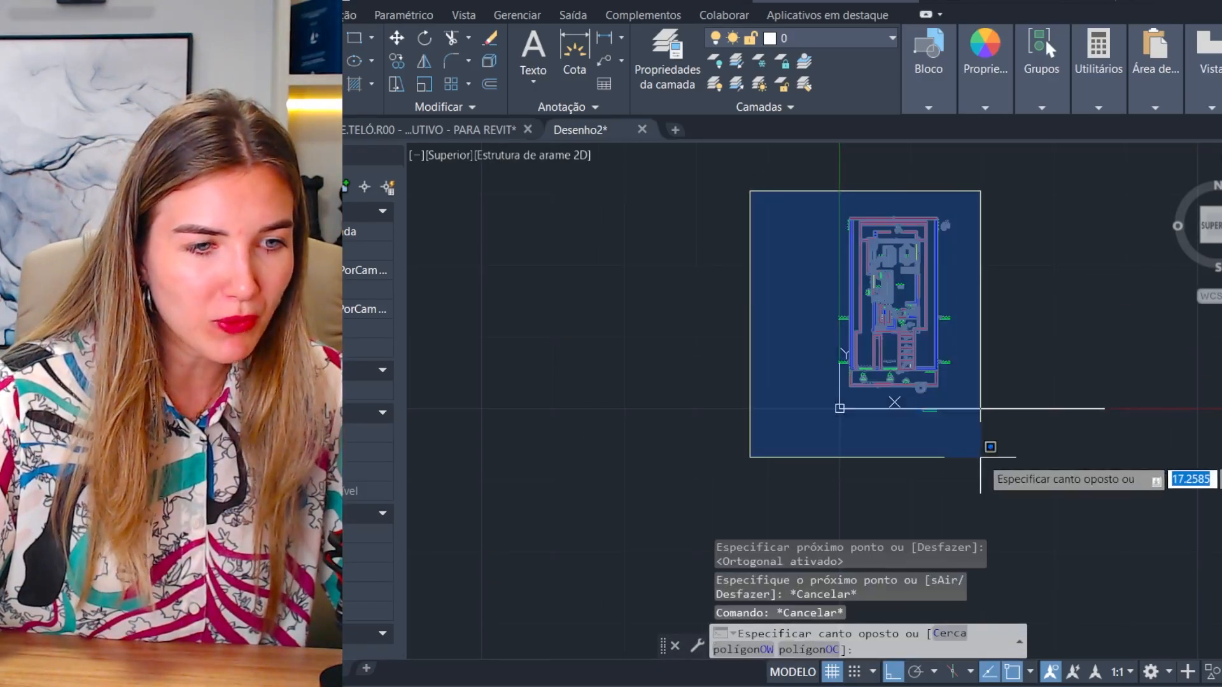
click(980, 457)
text(M)
key(Return)
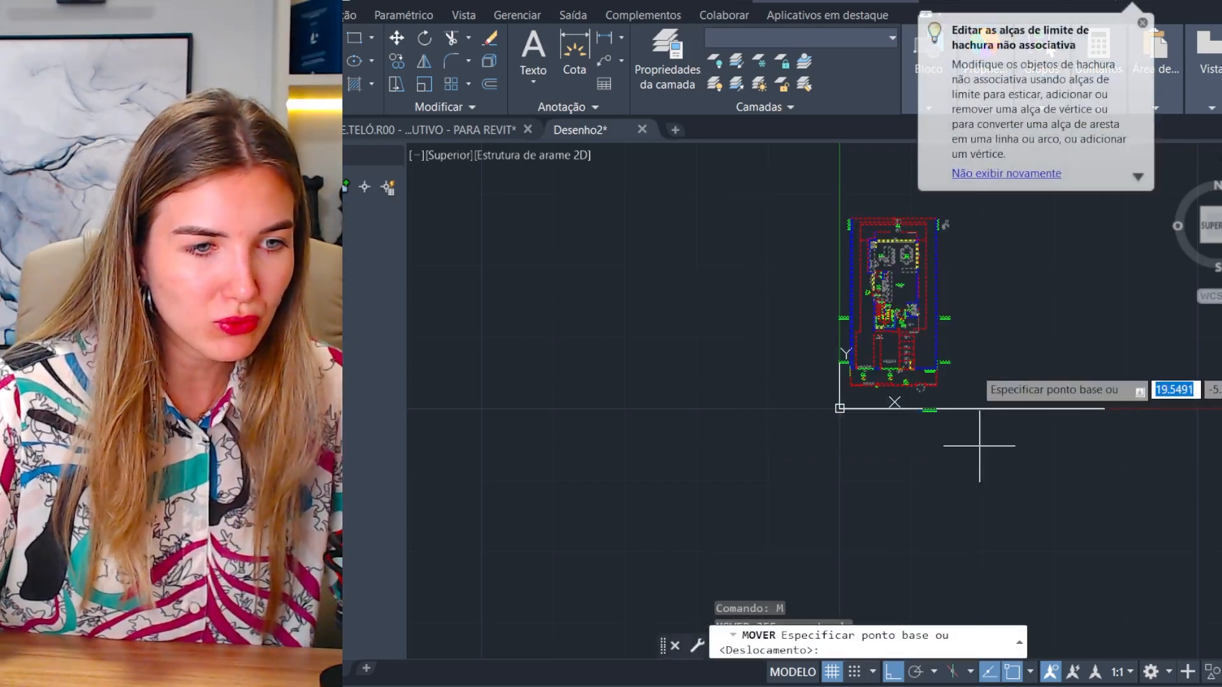
scroll(915, 297, up, 8)
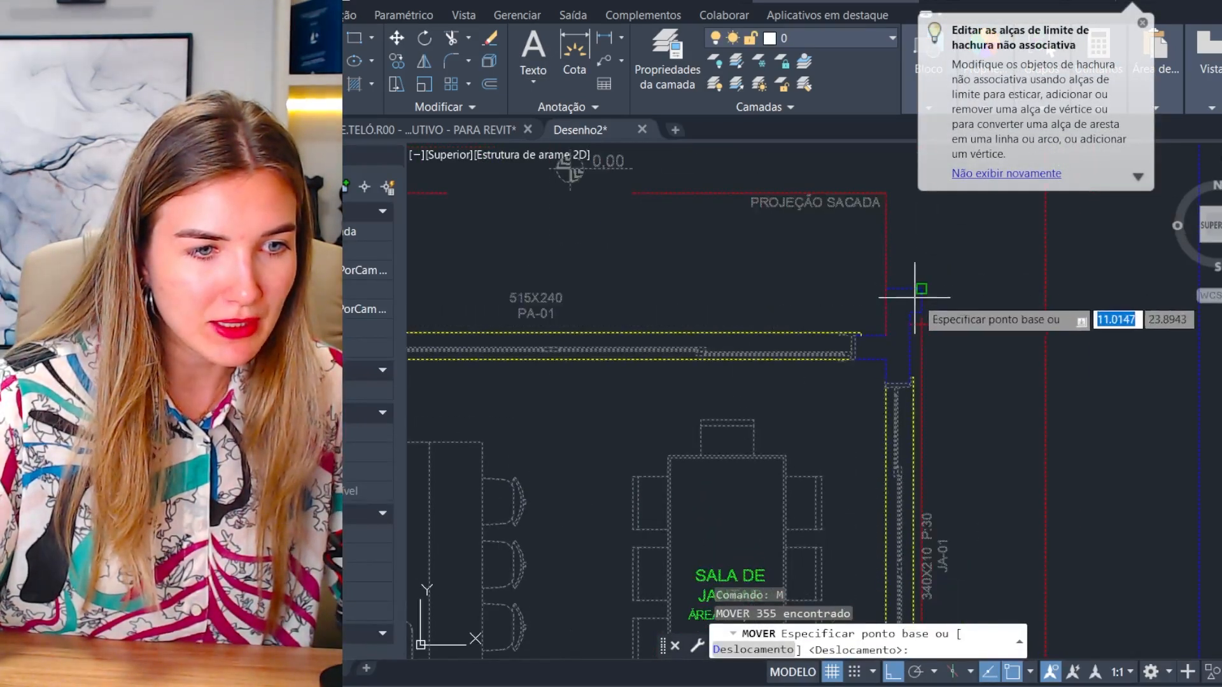
click(914, 296)
scroll(929, 280, down, 6)
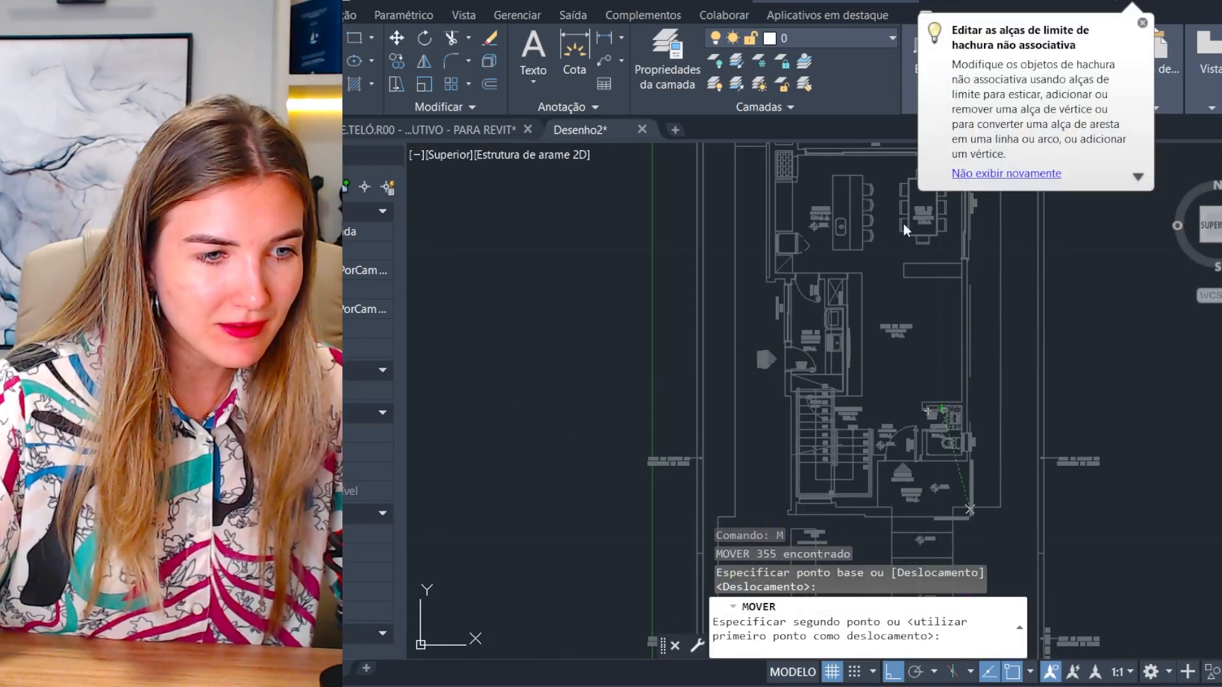
middle_drag(795, 374, 882, 156)
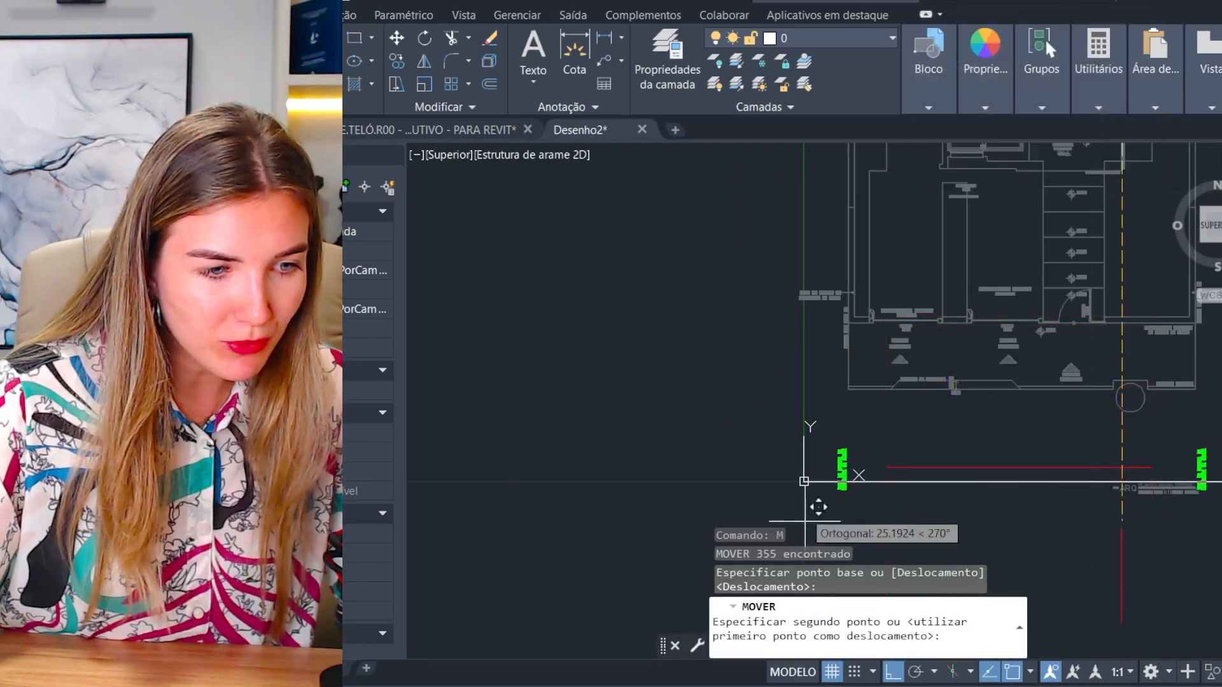
scroll(805, 478, up, 2)
middle_drag(805, 477, 818, 218)
click(818, 233)
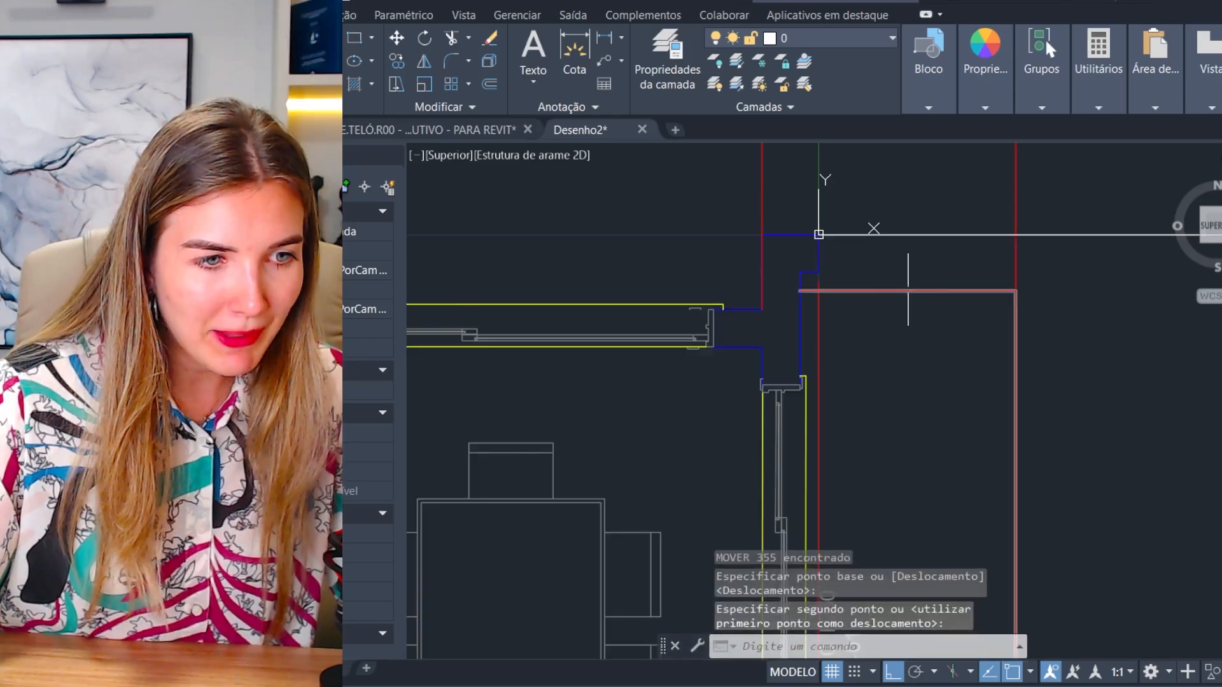
Step: Delete the horizontal helper line that starts at the origin
scroll(907, 290, down, 5)
key(Escape)
key(Escape)
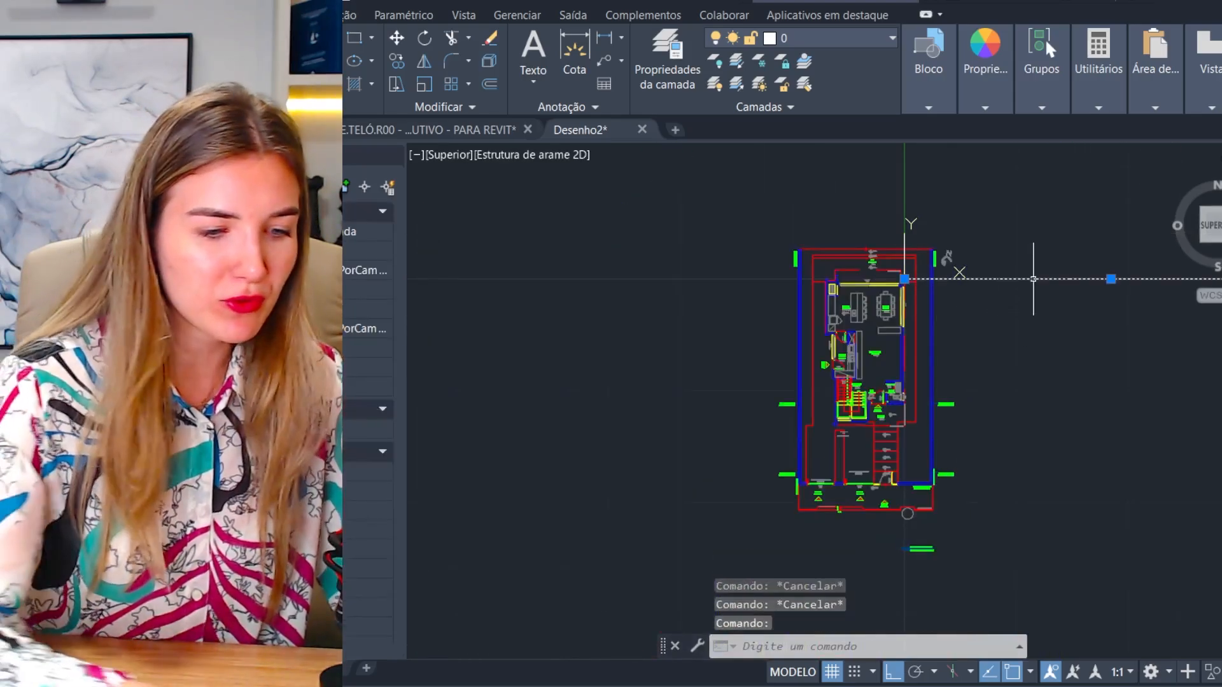
key(Delete)
middle_drag(975, 253, 959, 230)
Step: Set the drawing's insertion scale units to Metros
text(UN)
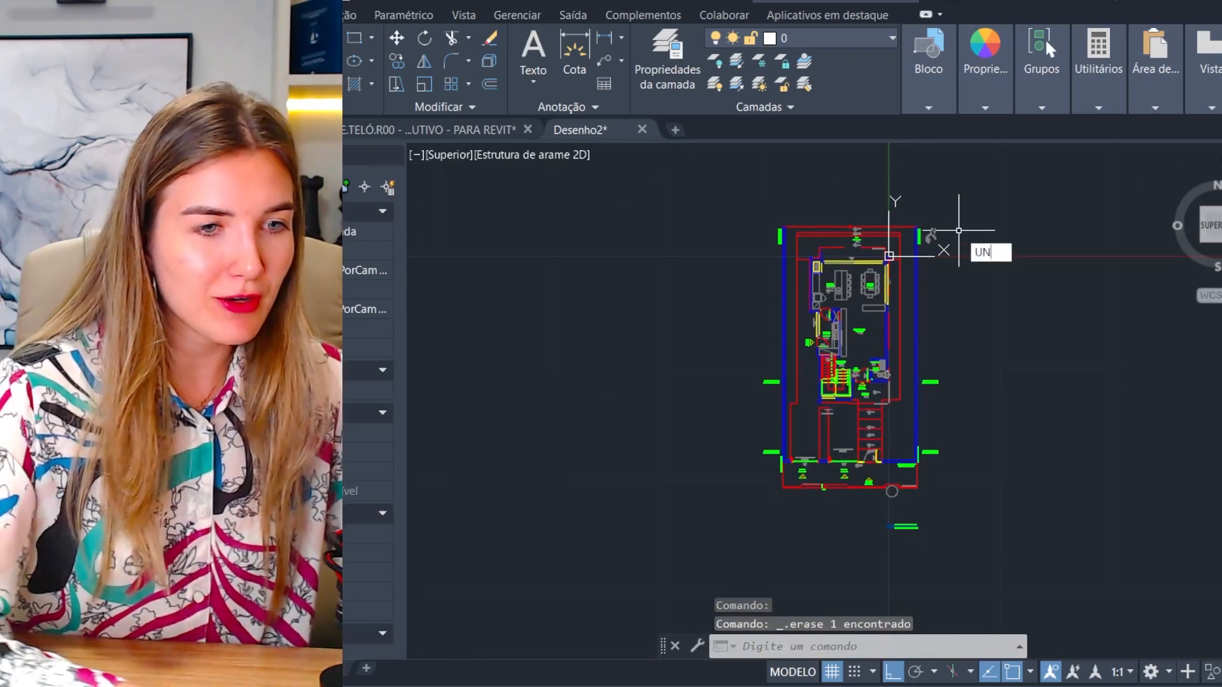
key(Return)
click(724, 342)
scroll(723, 381, up, 3)
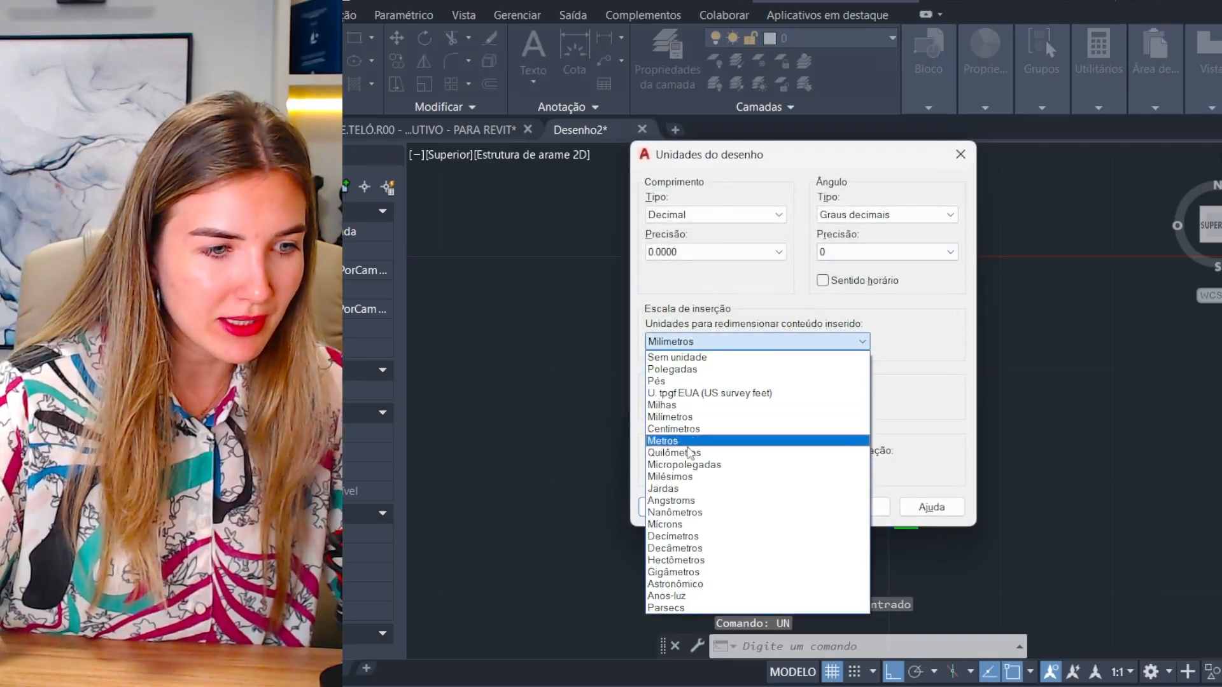
click(724, 439)
click(675, 507)
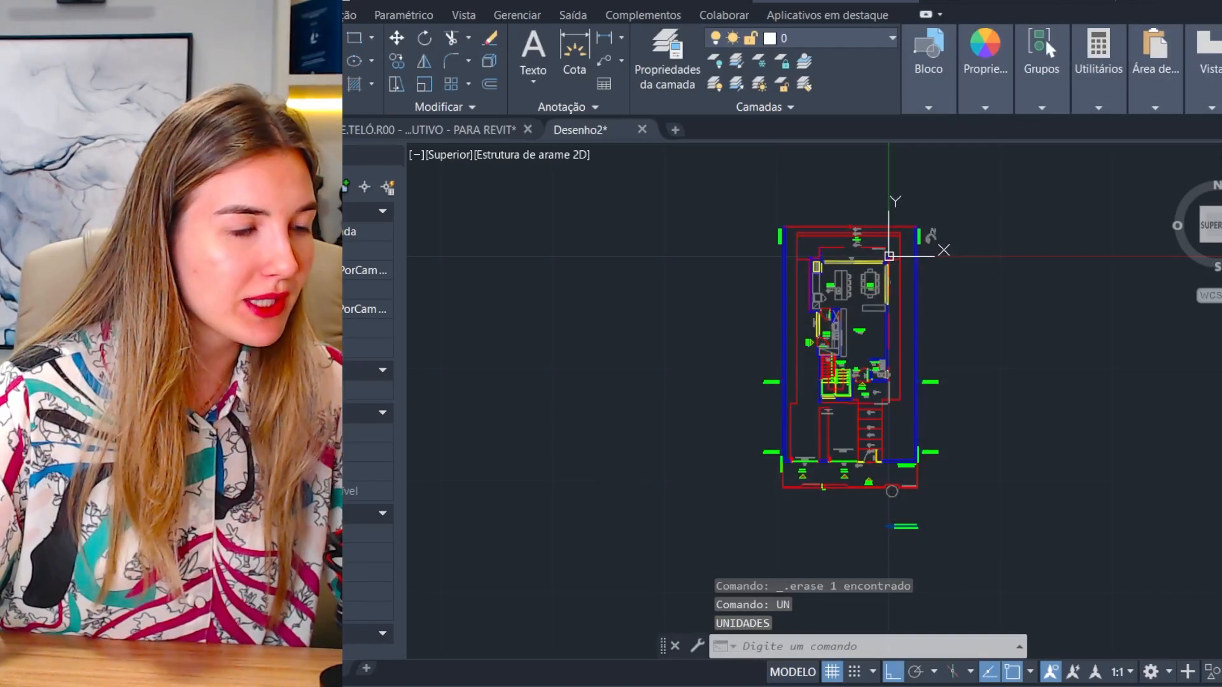
Step: Save the drawing under the name PAVIMENTO TERREO - 01
key(ctrl+shift+s)
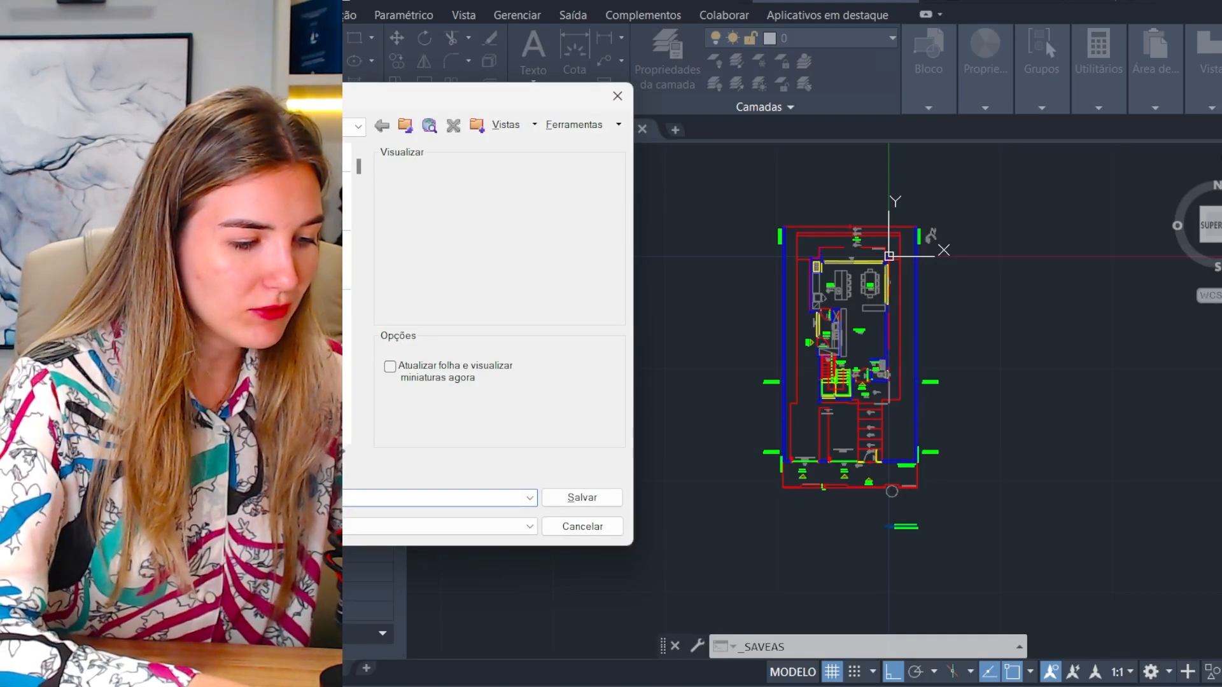
key(Escape)
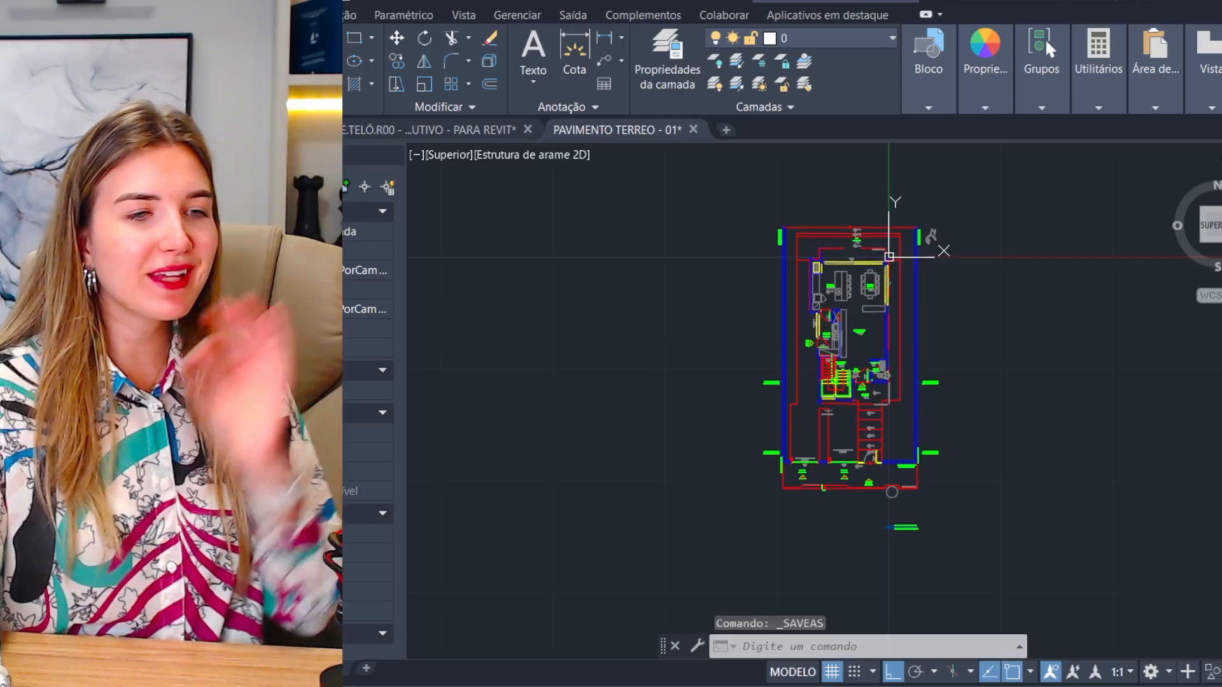
middle_drag(657, 323, 610, 317)
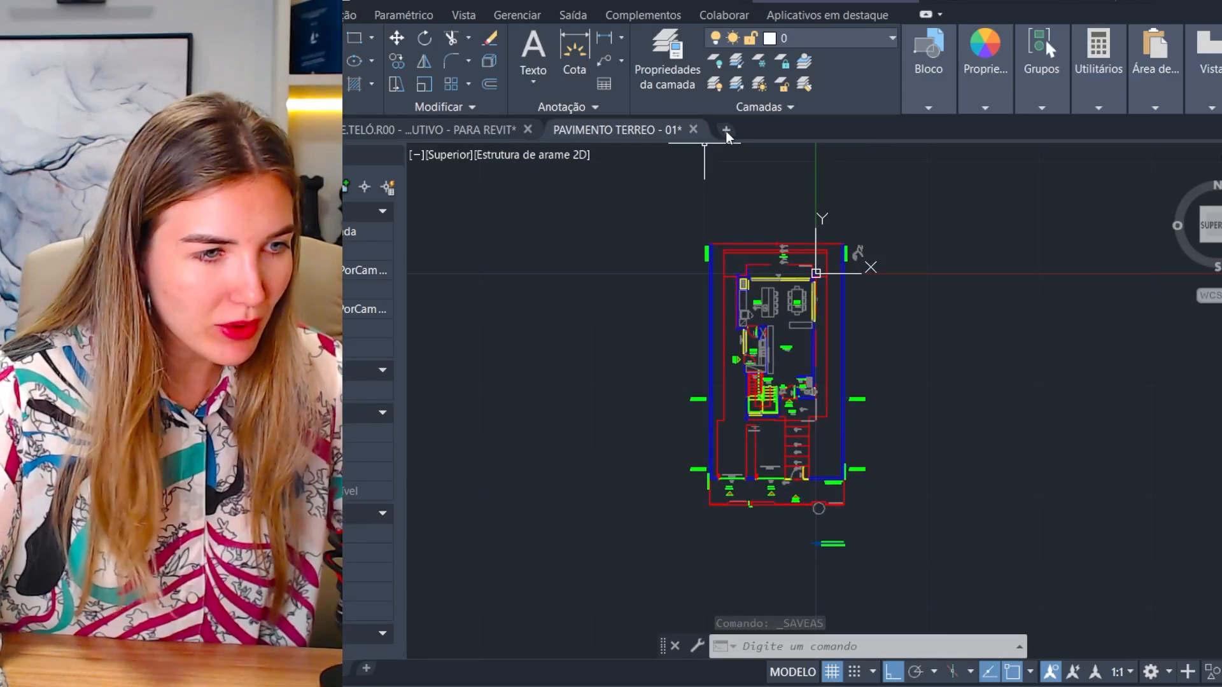
Step: Return to the original executive drawing and view the whole upper-floor plan
click(461, 131)
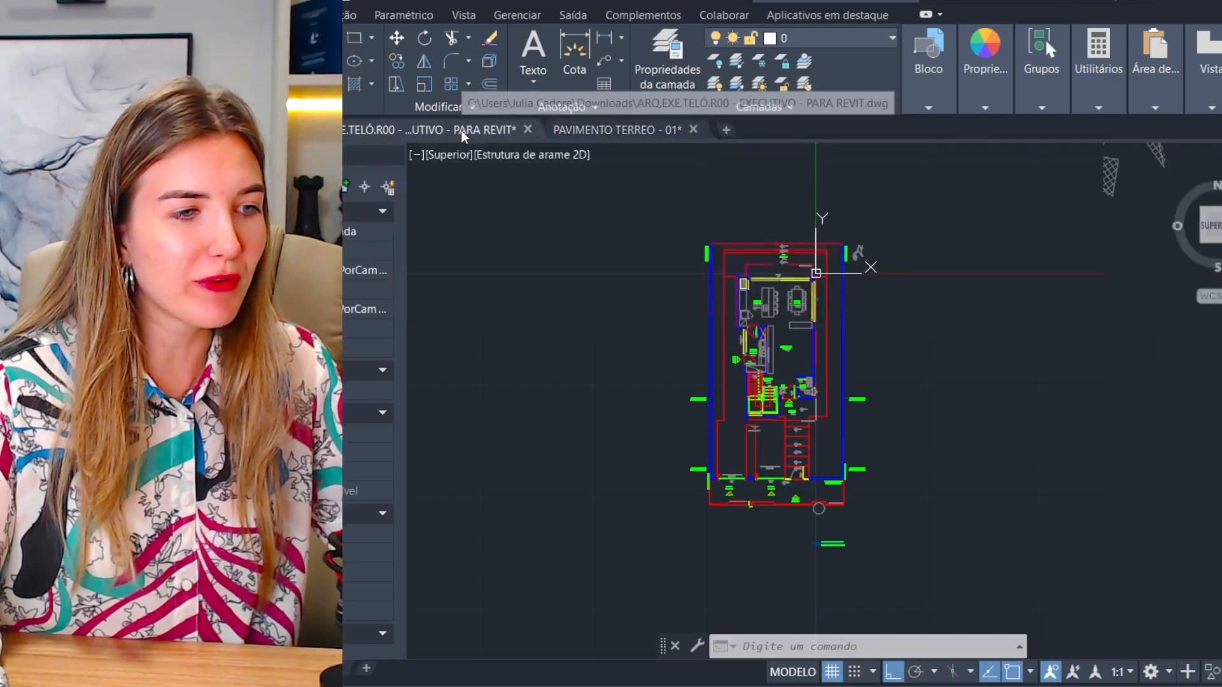
scroll(633, 236, down, 10)
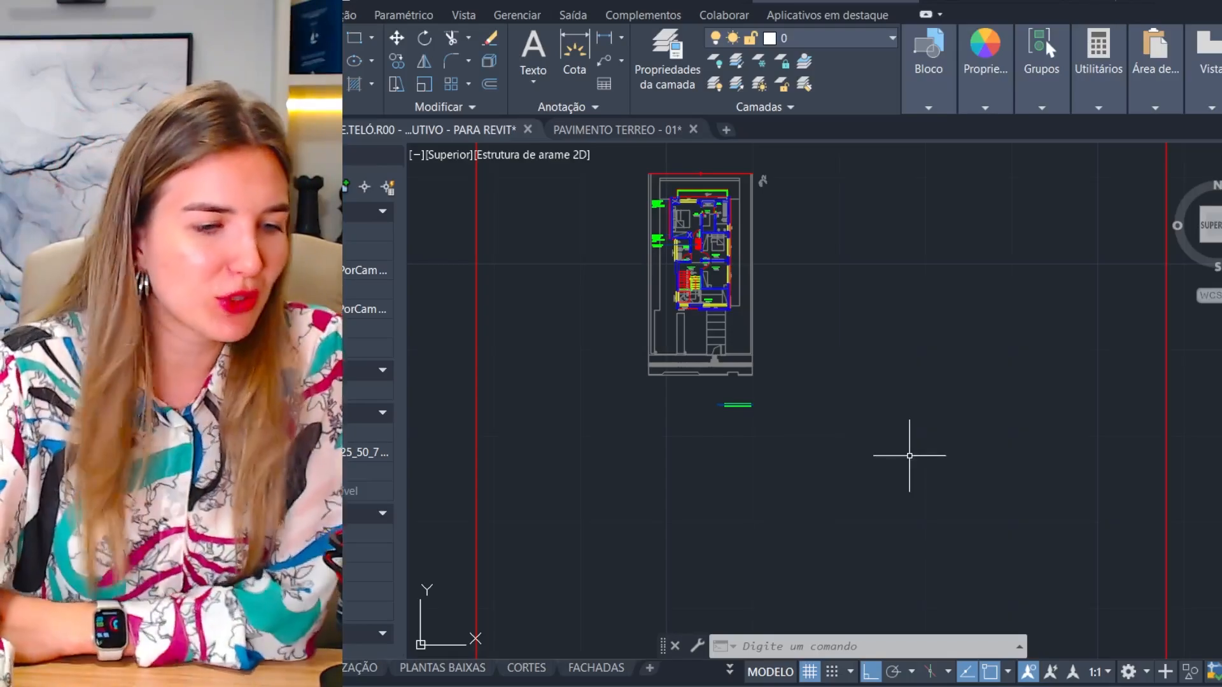
Step: Switch to Revit, widen the side palettes and open the Pav. 1 - Térreo HIDRO floor plan view
click(827, 686)
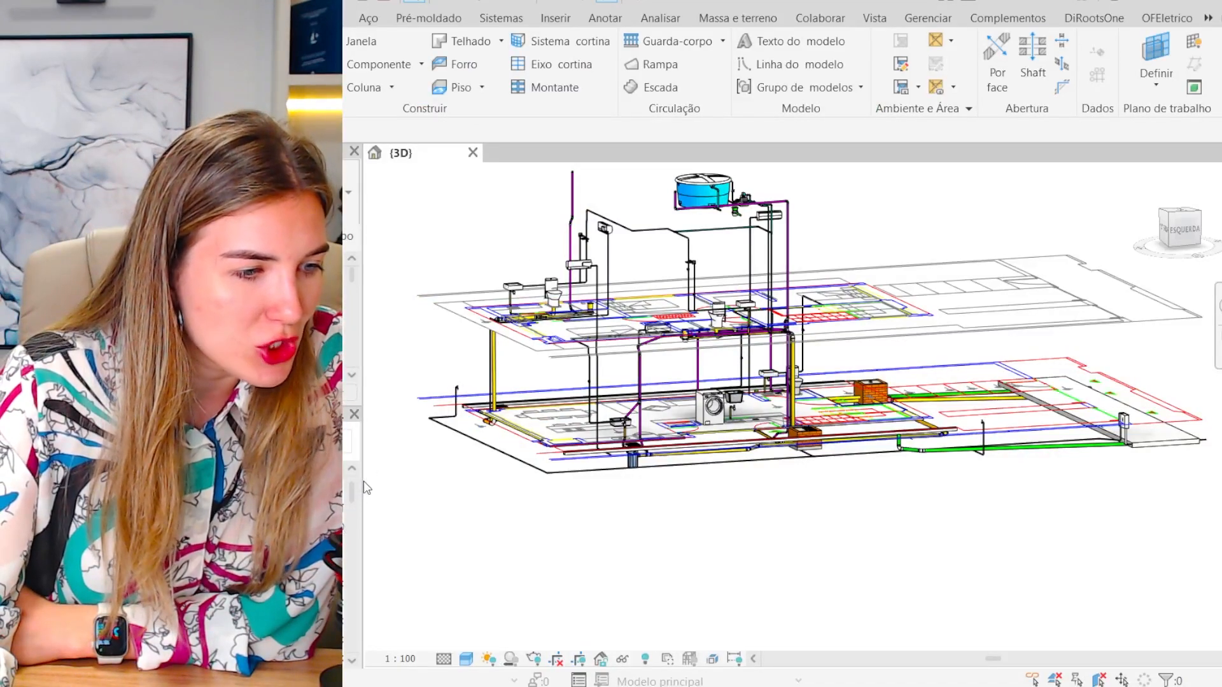
drag(423, 497, 425, 497)
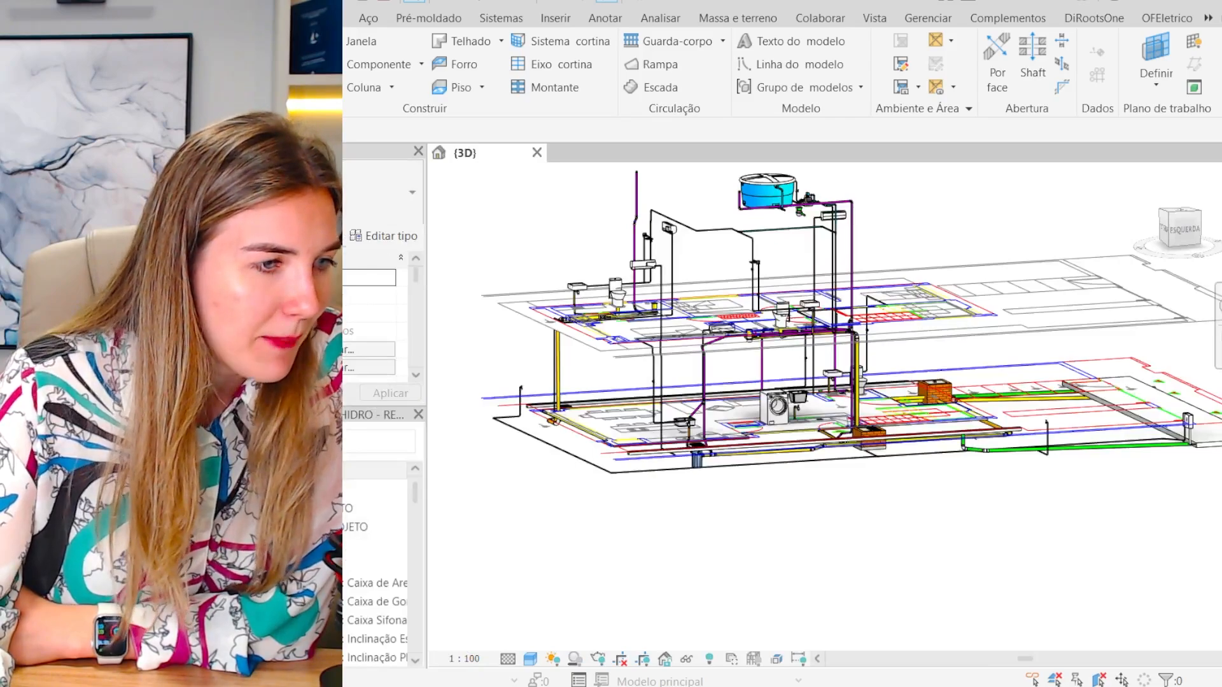
drag(150, 509, 304, 509)
scroll(485, 536, down, 3)
scroll(485, 536, down, 6)
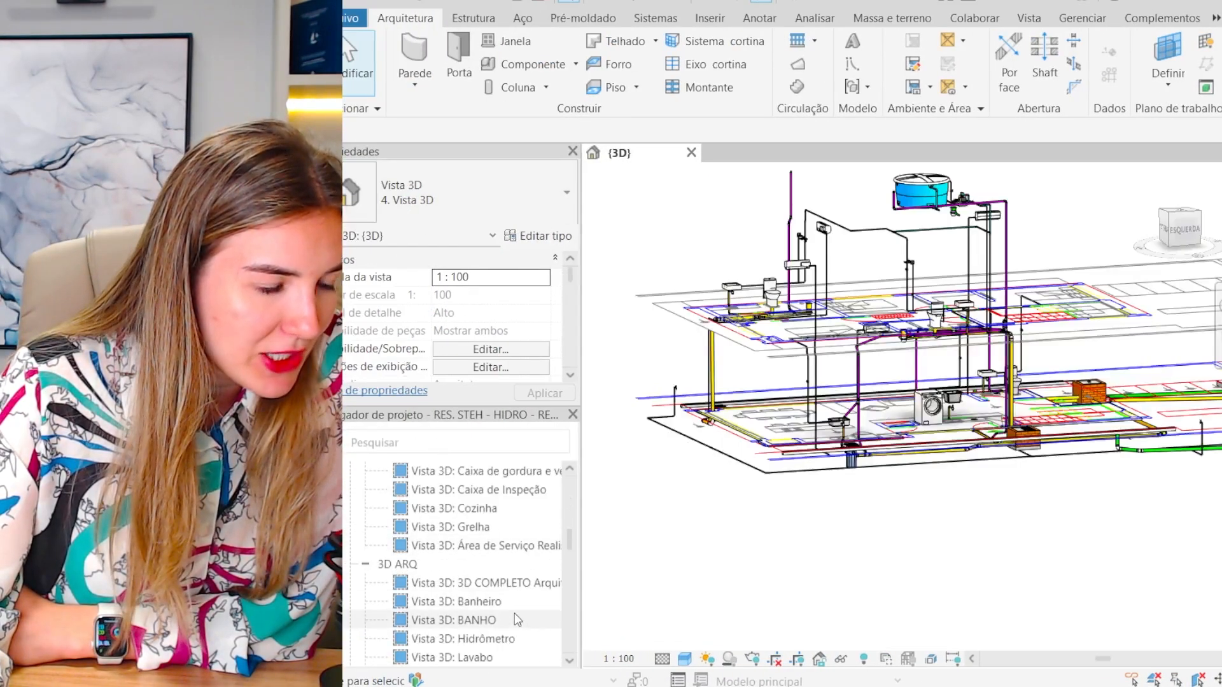
scroll(514, 612, up, 3)
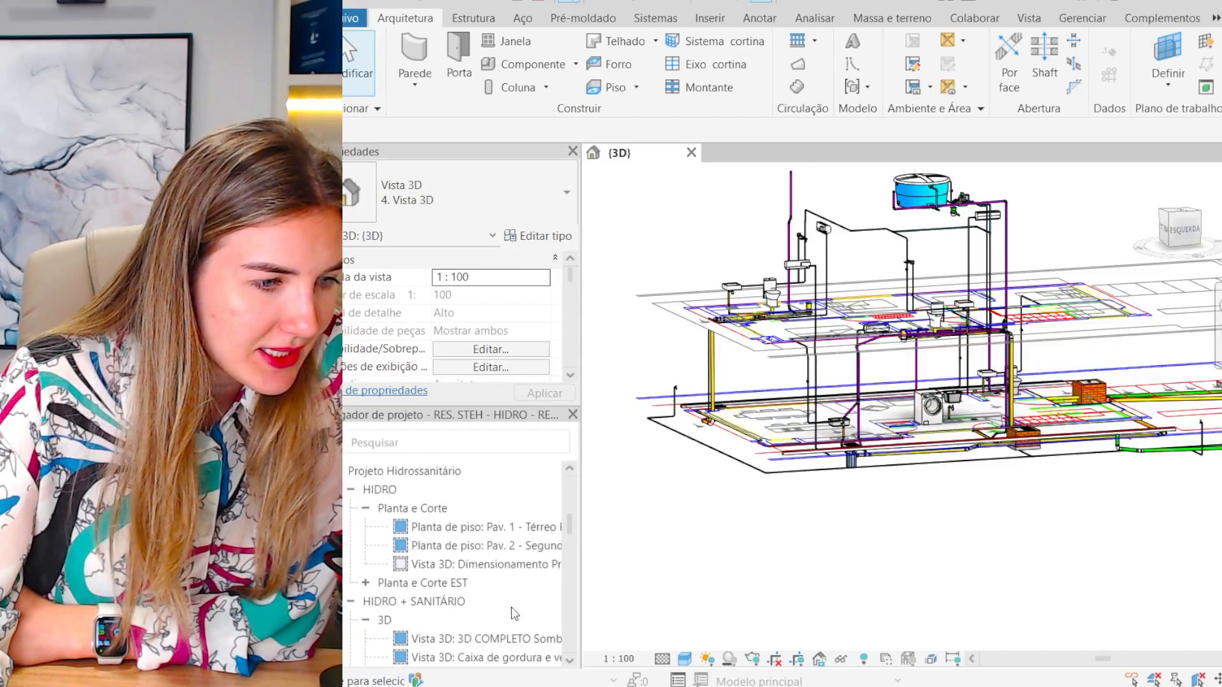
click(525, 526)
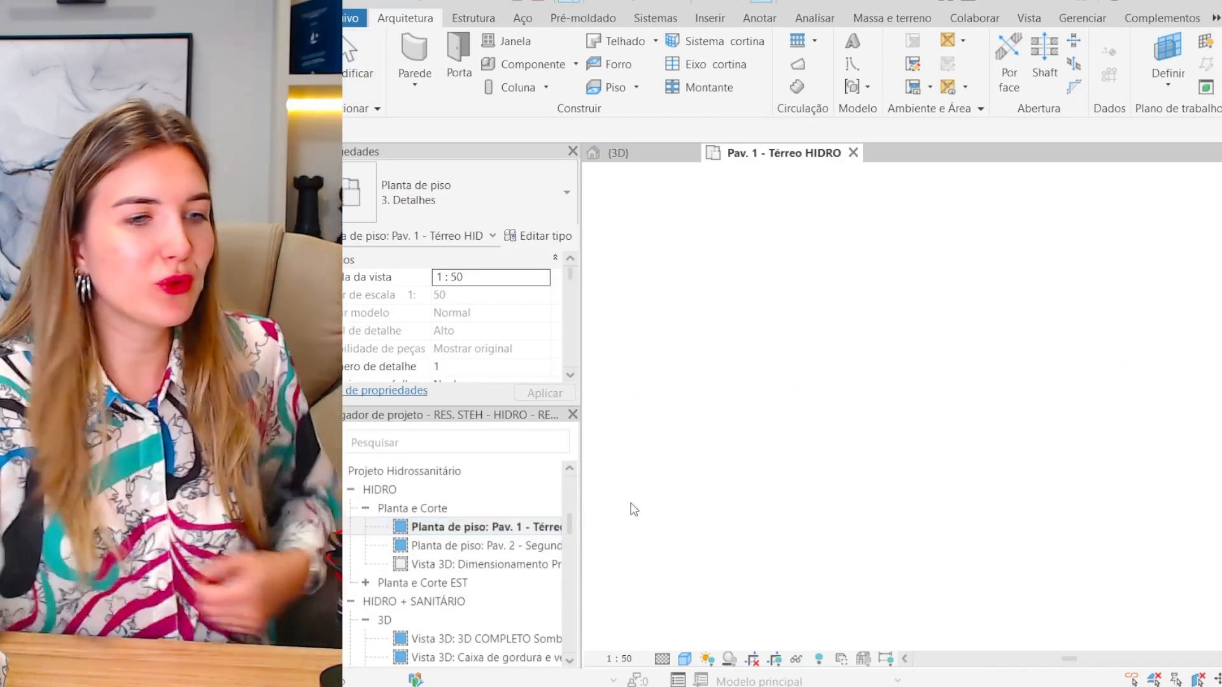
Step: View the area around the linked ground-floor plan and bring up the commands for linking and importing CAD files
middle_drag(956, 491, 920, 496)
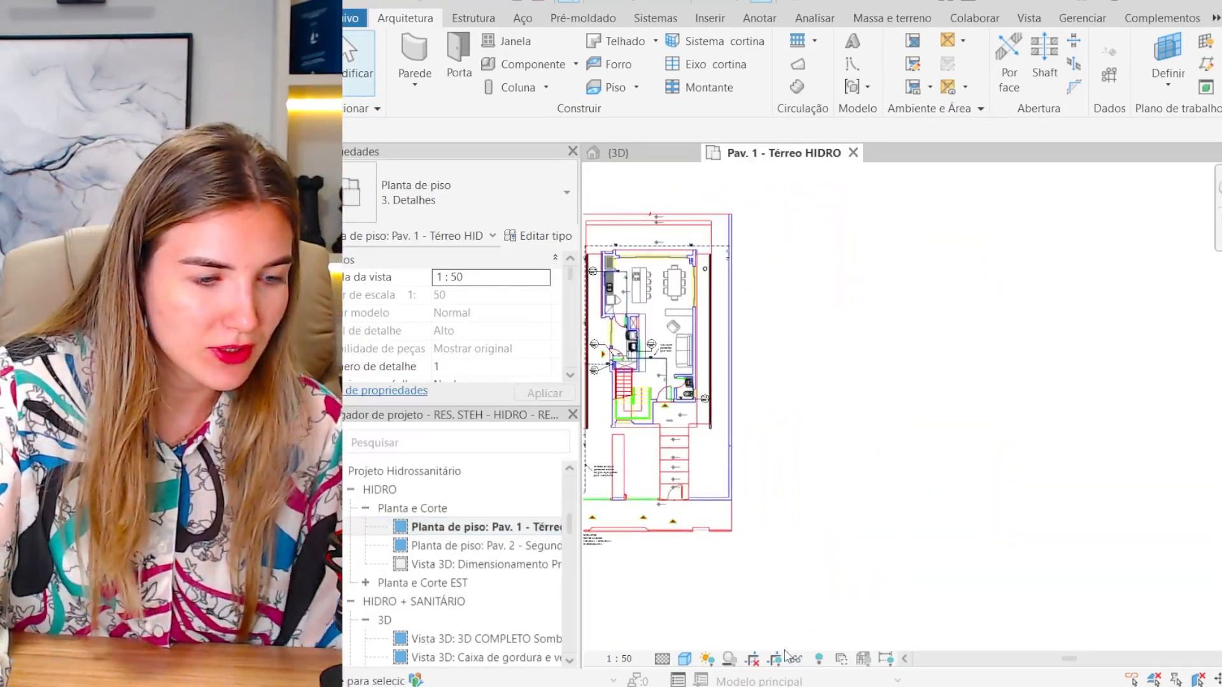
scroll(822, 450, down, 1)
middle_drag(923, 430, 857, 409)
middle_drag(949, 405, 921, 437)
middle_drag(1015, 422, 993, 434)
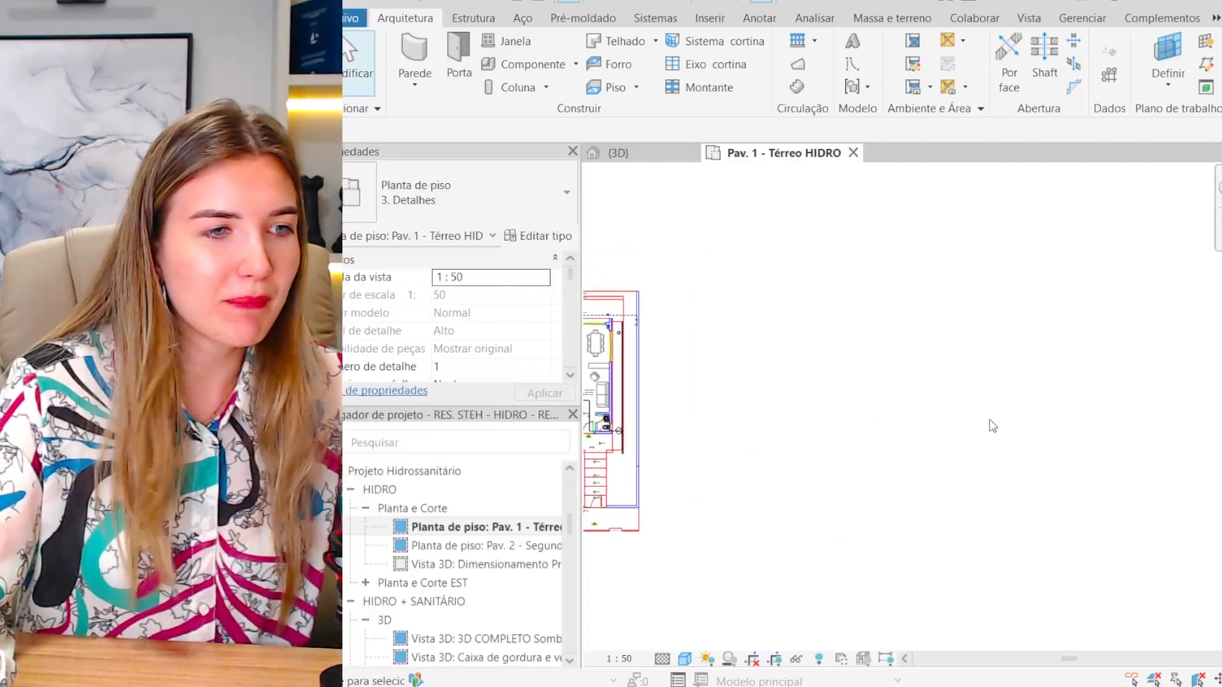
click(702, 20)
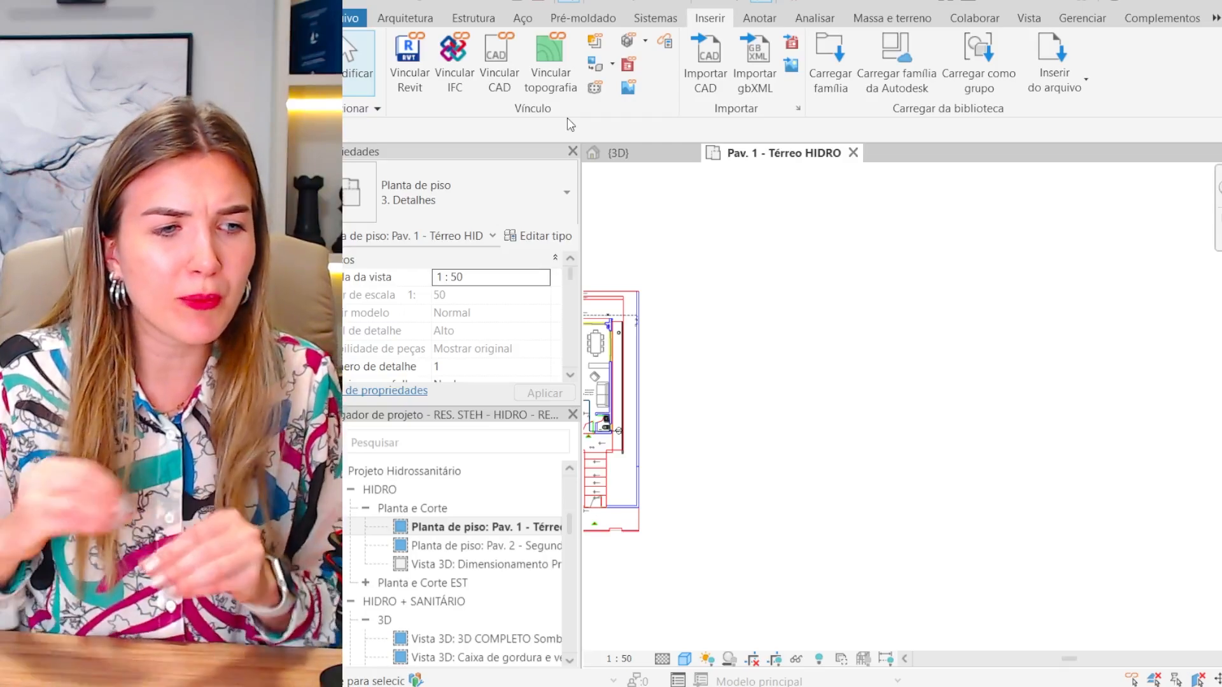
Step: Examine the water piping laid over the linked ground-floor plan, from the kitchen and service area to the lavabo
middle_drag(668, 454, 801, 399)
scroll(697, 295, up, 1)
scroll(805, 280, up, 6)
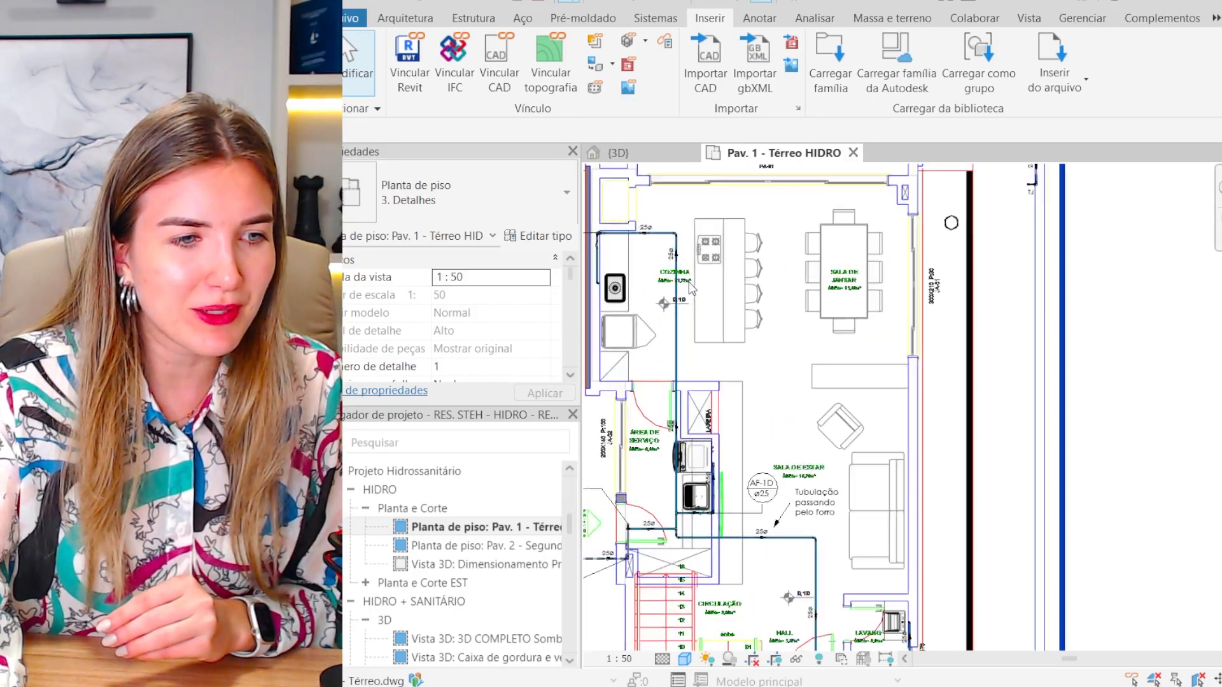
scroll(802, 279, up, 1)
middle_drag(794, 324, 807, 259)
middle_drag(810, 578, 833, 191)
middle_drag(752, 569, 772, 369)
scroll(806, 265, down, 2)
scroll(807, 264, down, 2)
middle_drag(850, 504, 854, 384)
scroll(866, 413, up, 5)
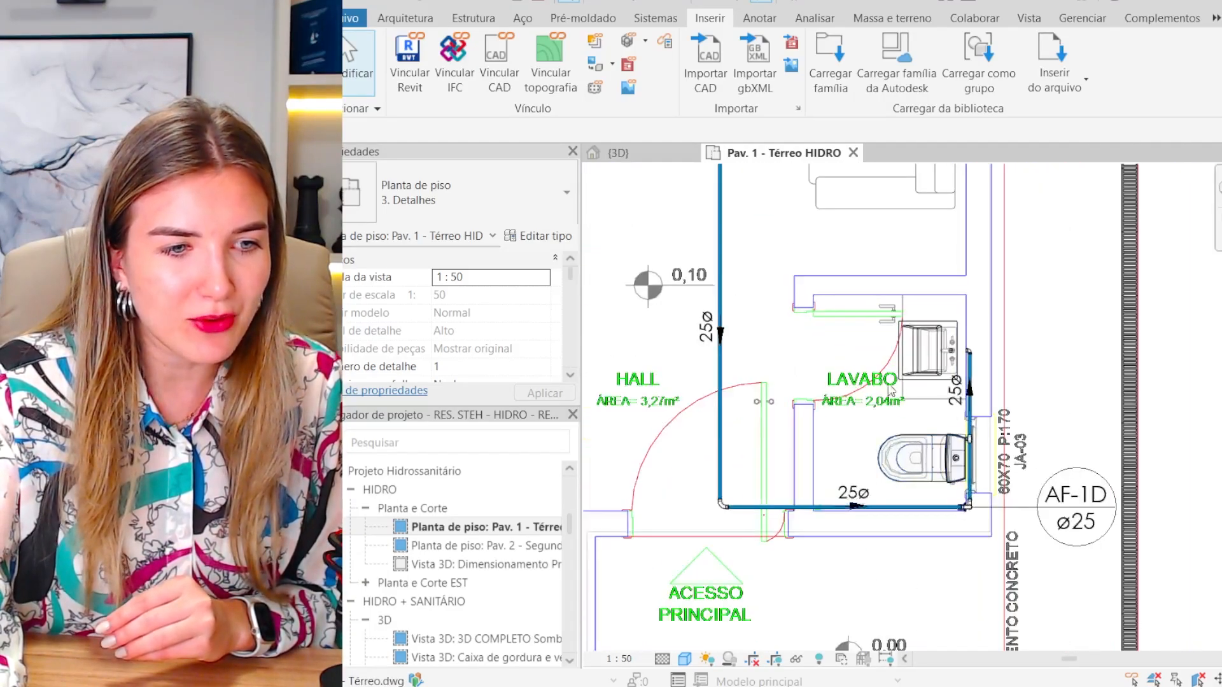
scroll(919, 410, down, 3)
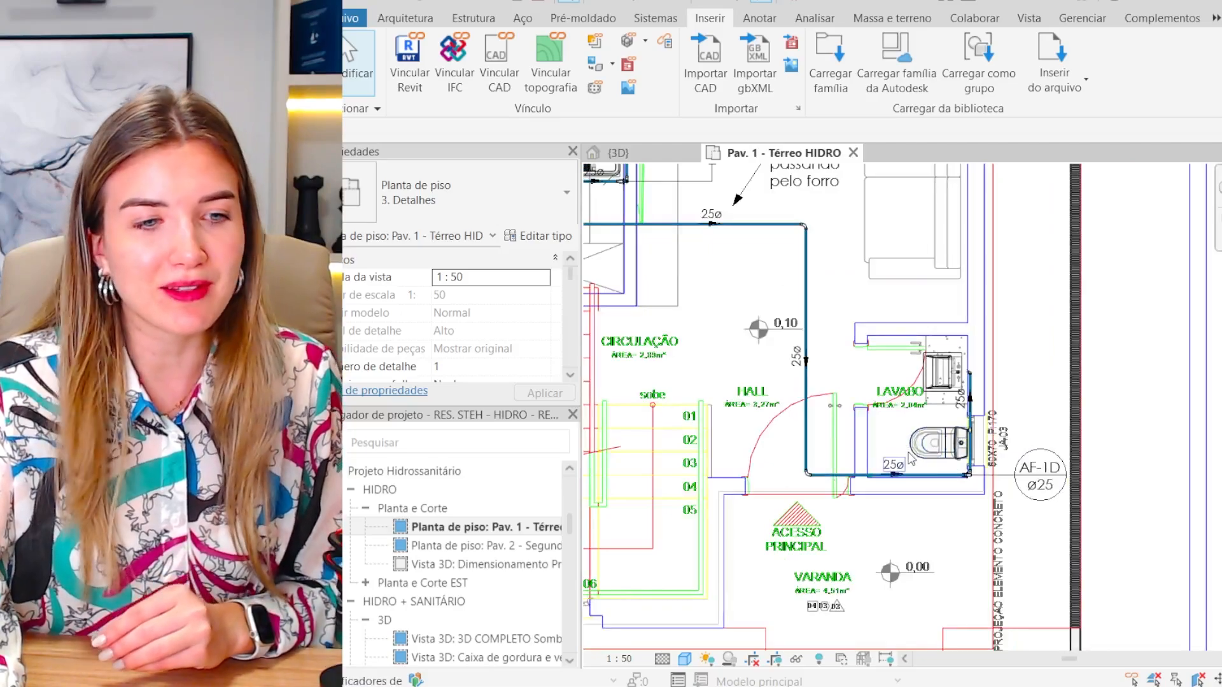
Step: Start linking a CAD file in the Pav. 1 - Térreo HIDRO view and choose PAVIMENTO TERREO - 01.dwg from Downloads
scroll(918, 384, down, 1)
scroll(918, 385, down, 2)
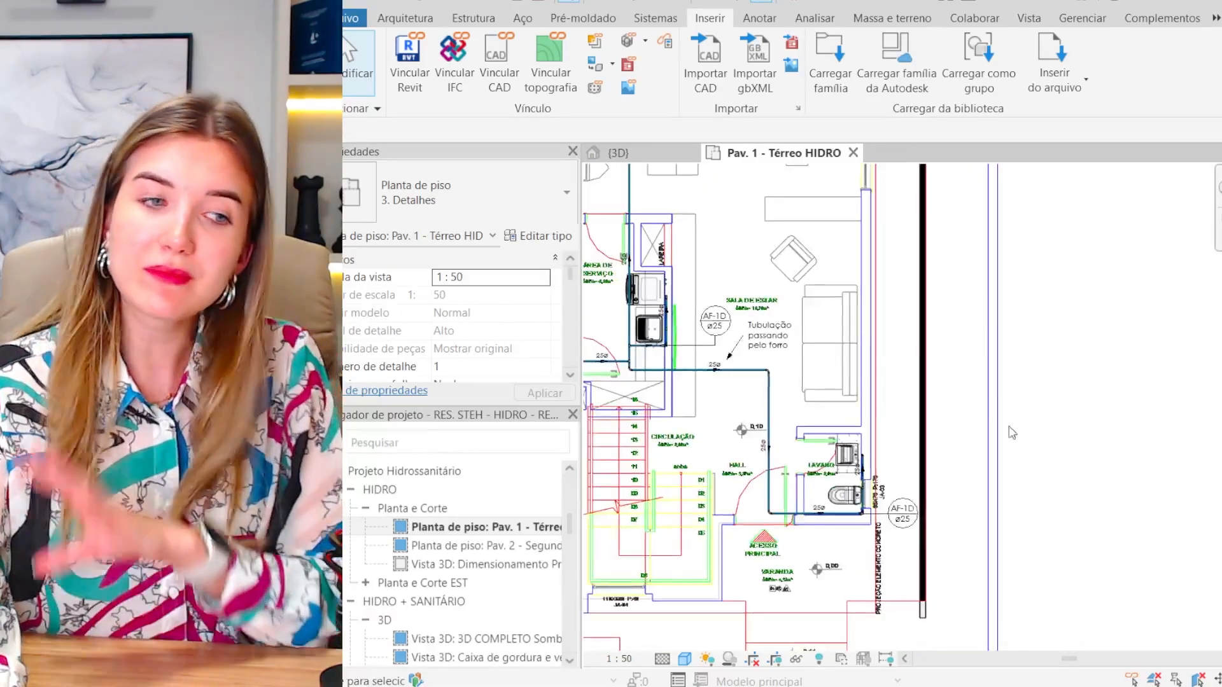
scroll(1025, 426, down, 2)
scroll(1028, 431, down, 2)
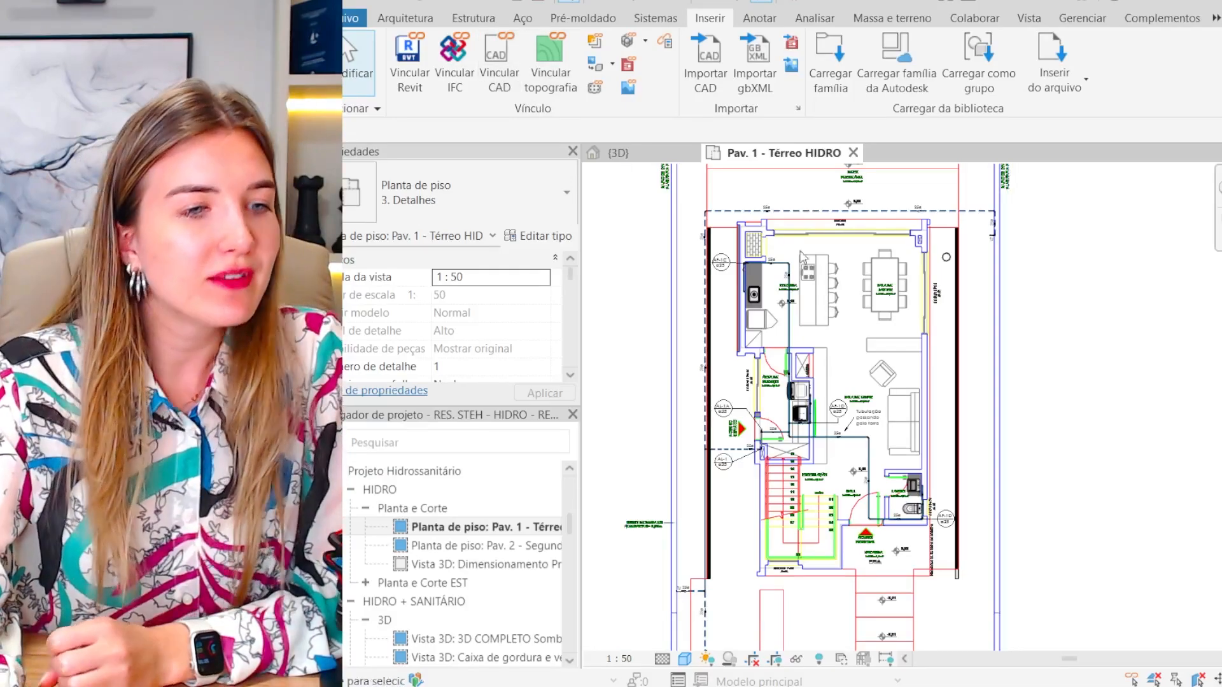
scroll(835, 278, down, 2)
middle_drag(993, 362, 878, 369)
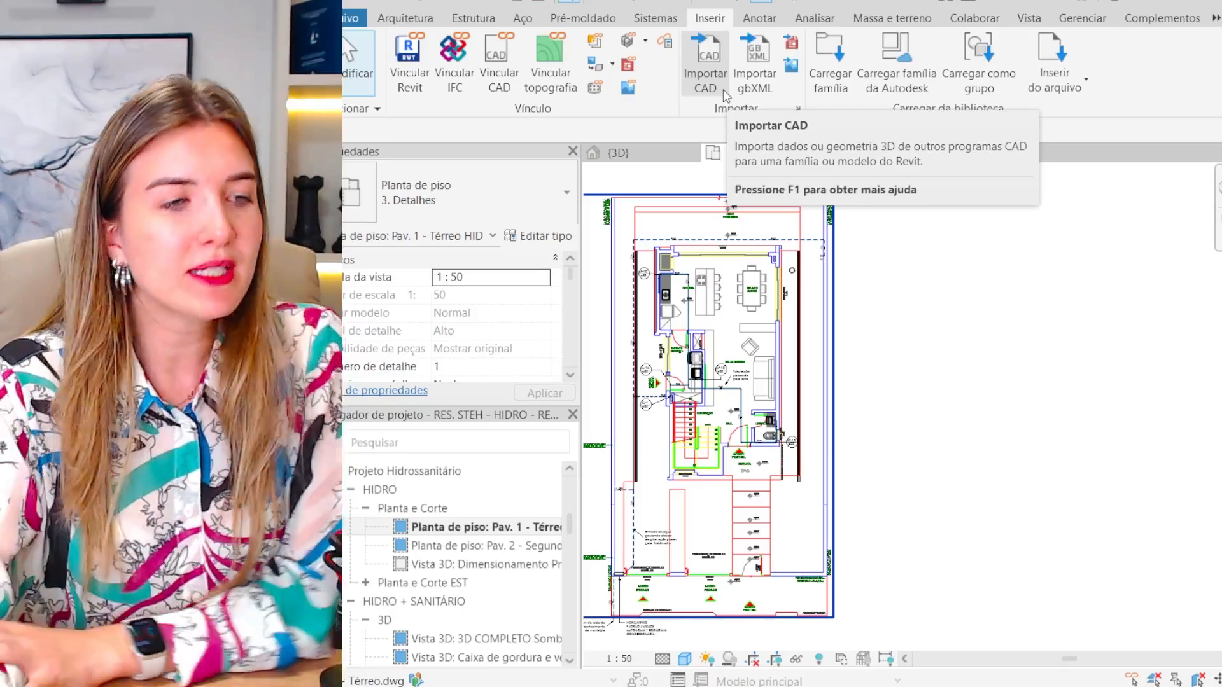
middle_drag(941, 333, 734, 298)
scroll(824, 275, down, 1)
middle_drag(824, 275, 805, 380)
click(515, 70)
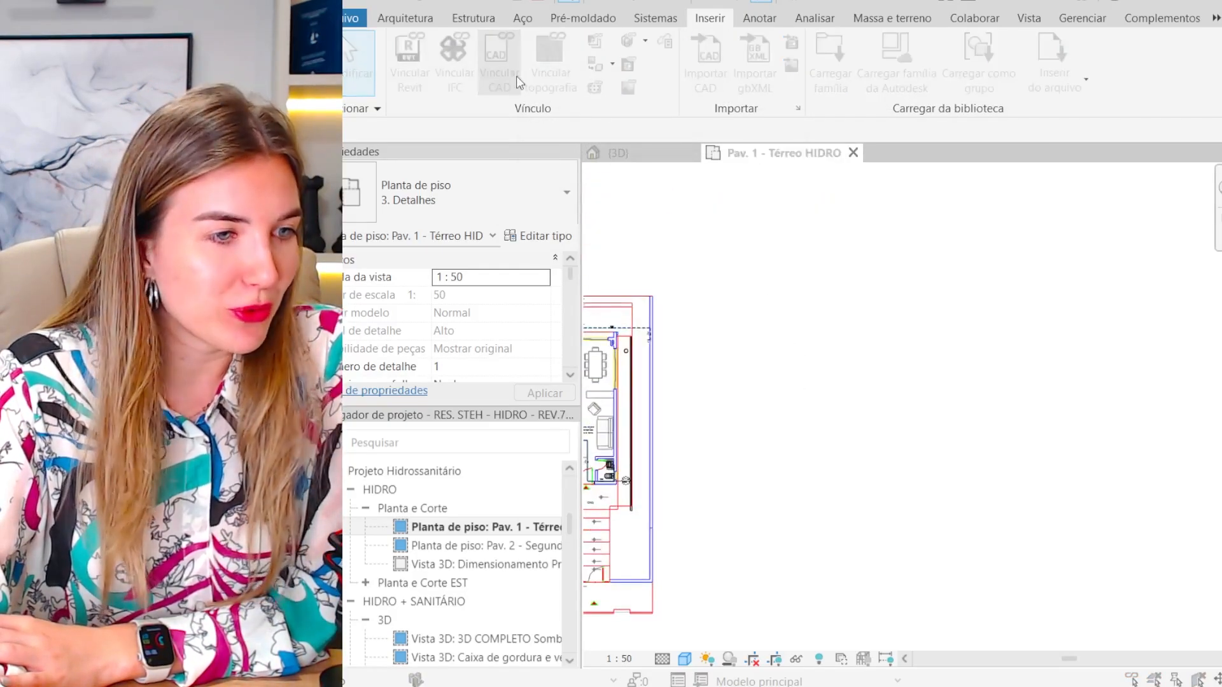
drag(528, 60, 224, 36)
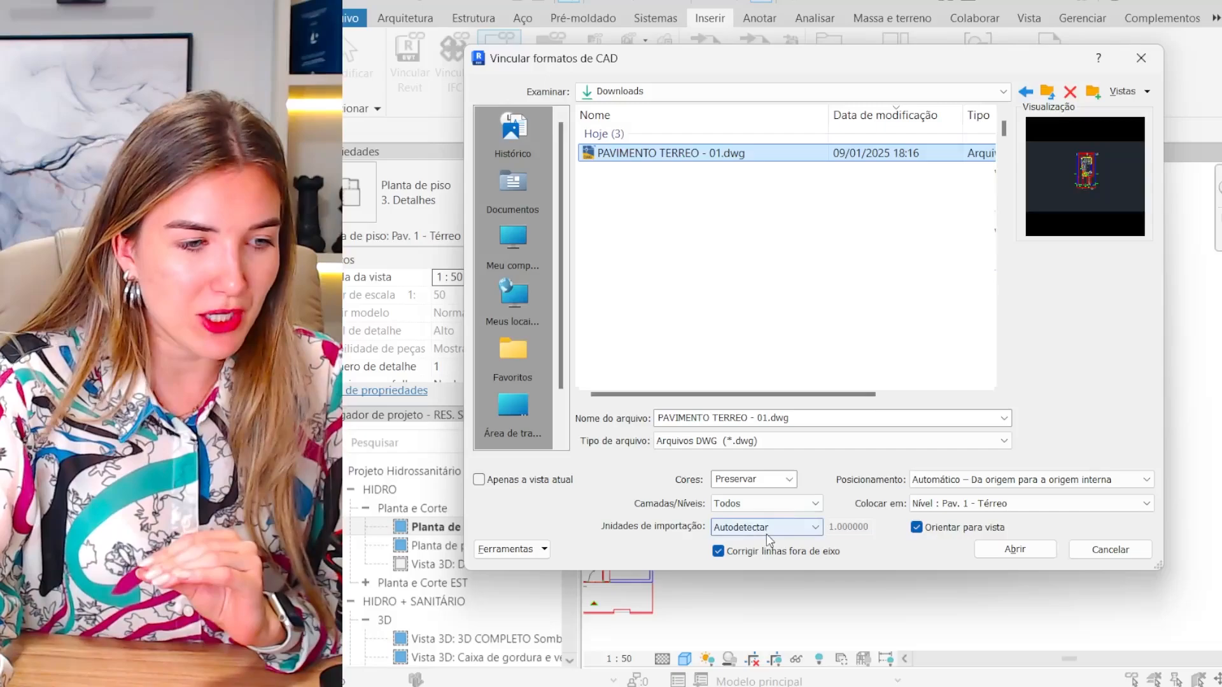
Step: Set the link's import units to metro and its positioning to Manual - Origem, and load the drawing
click(766, 533)
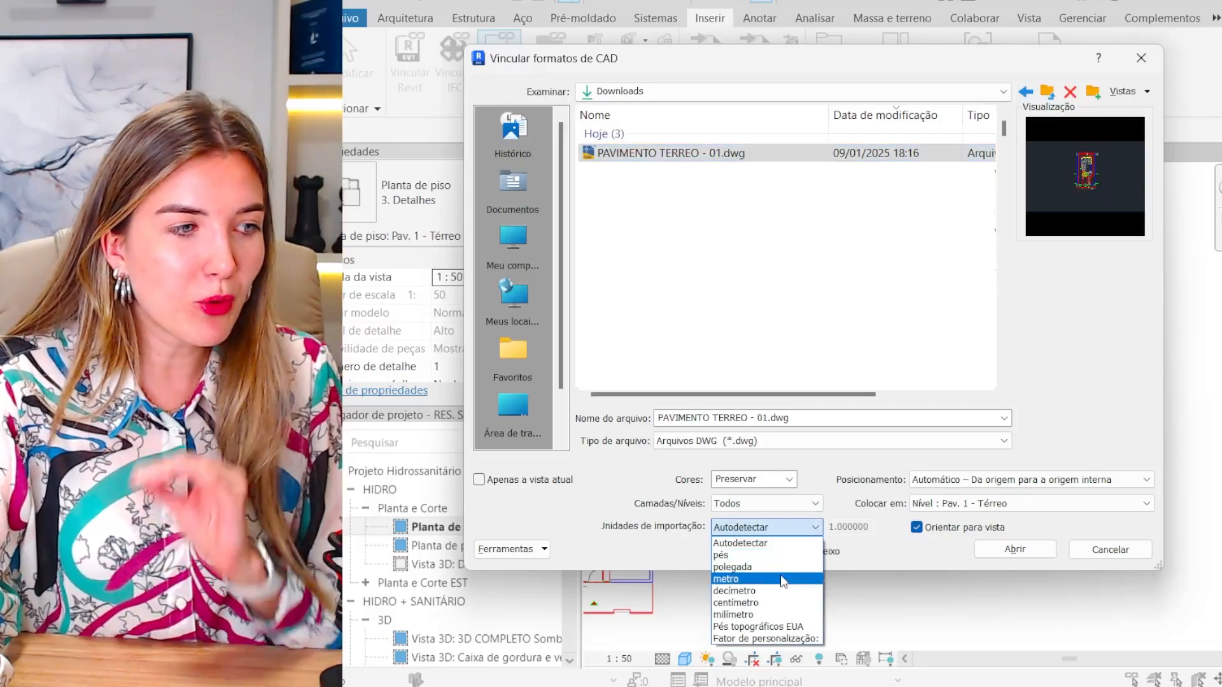
click(780, 577)
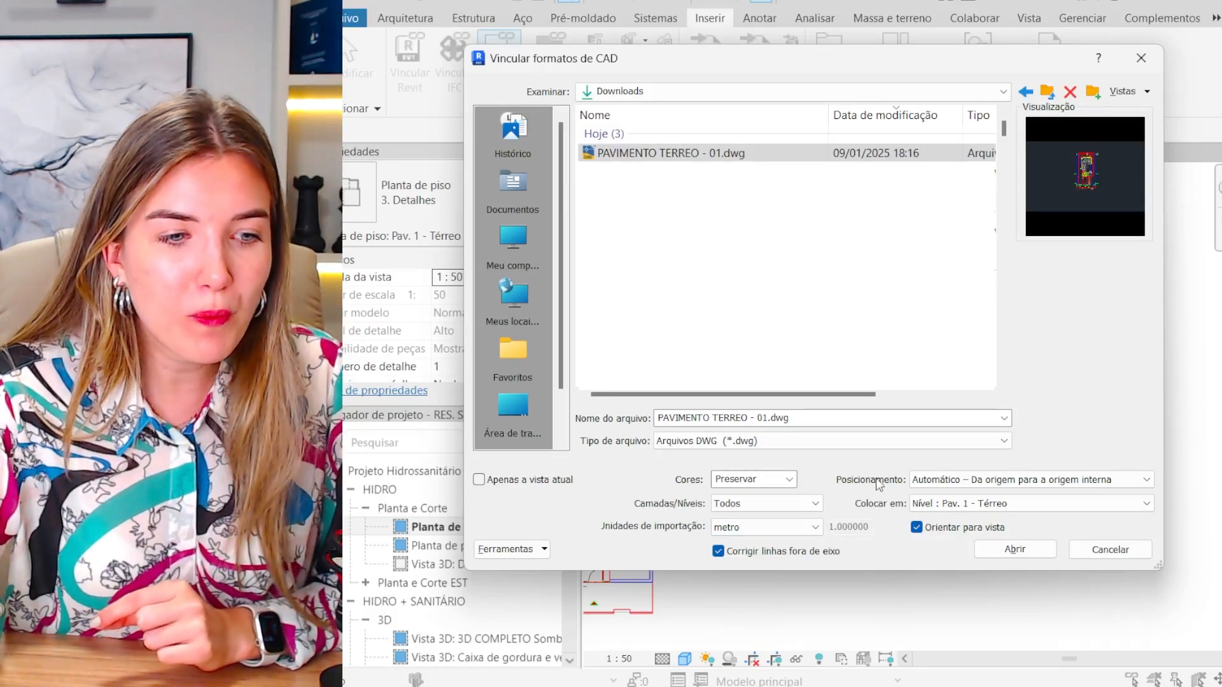
click(952, 482)
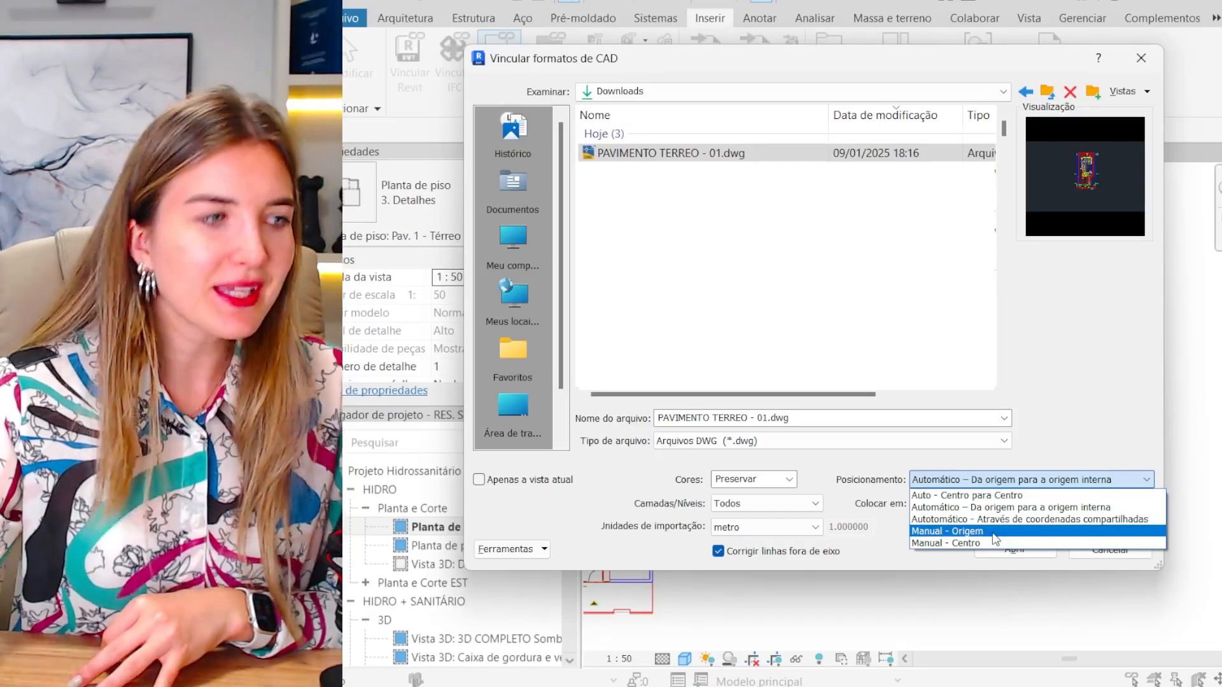
click(994, 533)
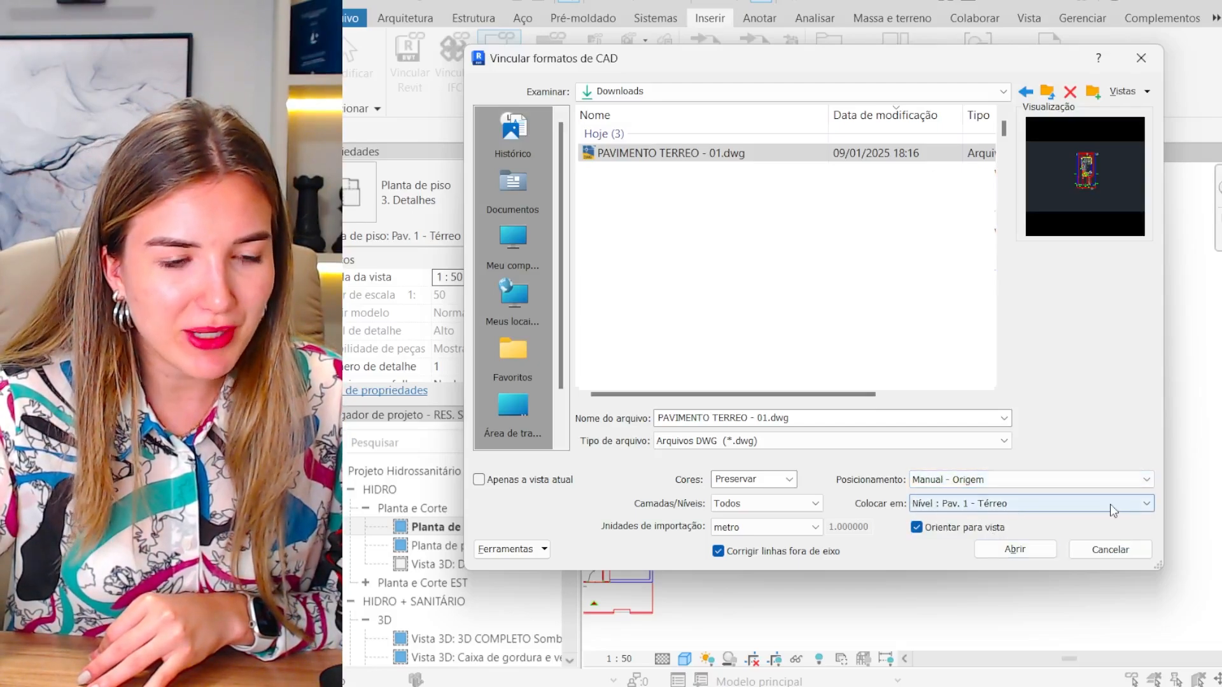
click(1010, 548)
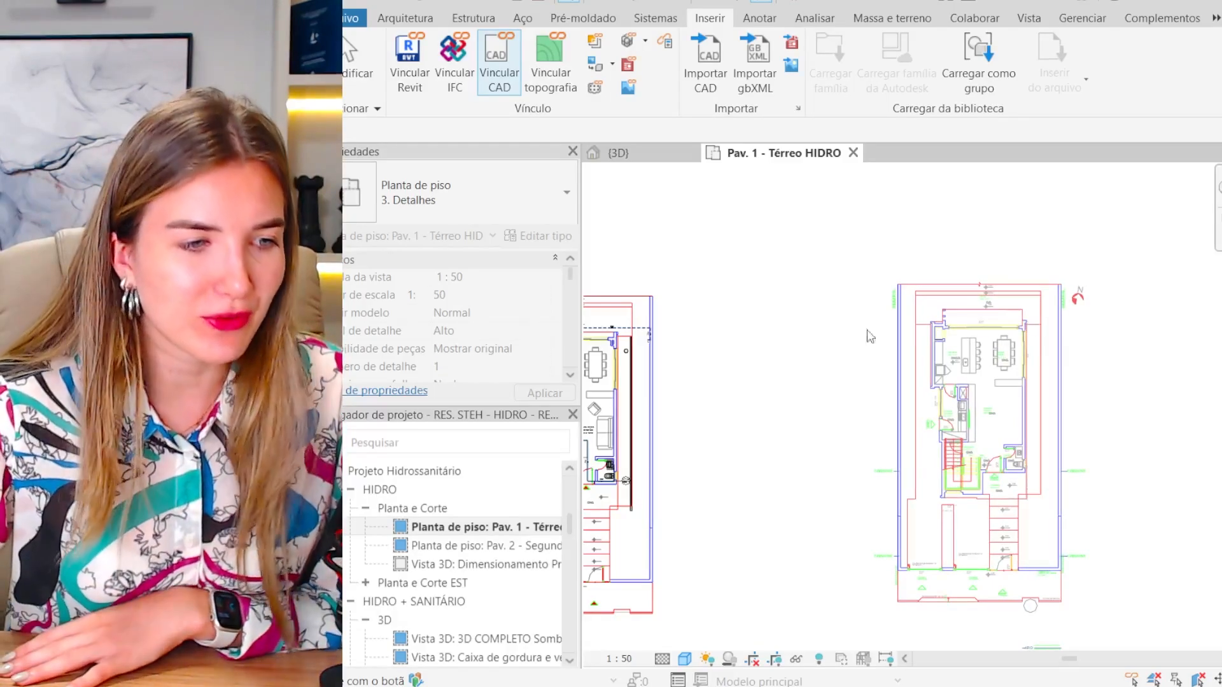
Step: Place the linked ground-floor drawing in the empty area to the right of the existing plan
click(659, 305)
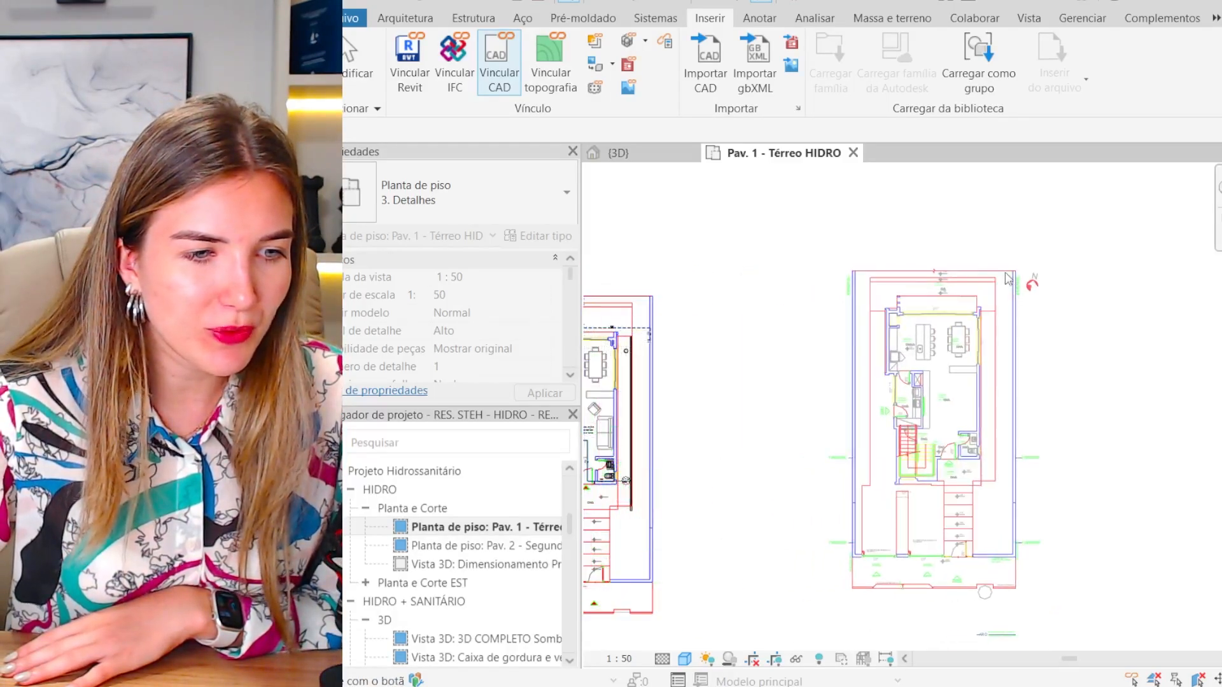
middle_drag(1054, 307, 821, 321)
scroll(821, 321, down, 1)
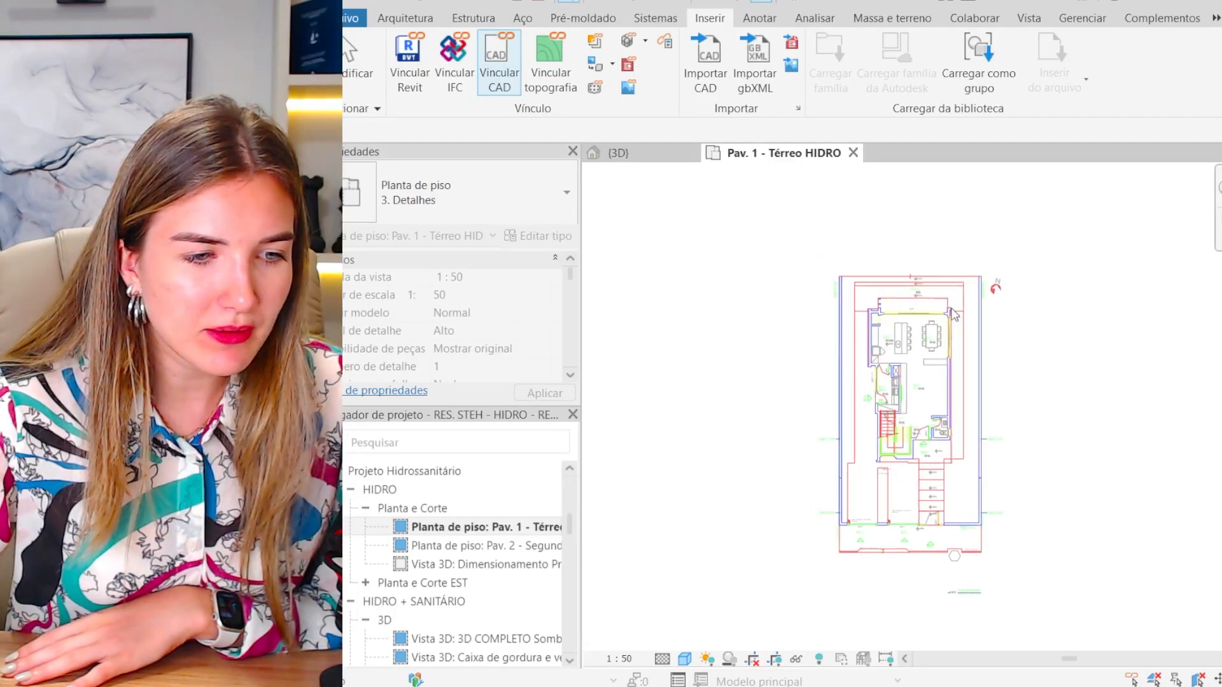
click(949, 323)
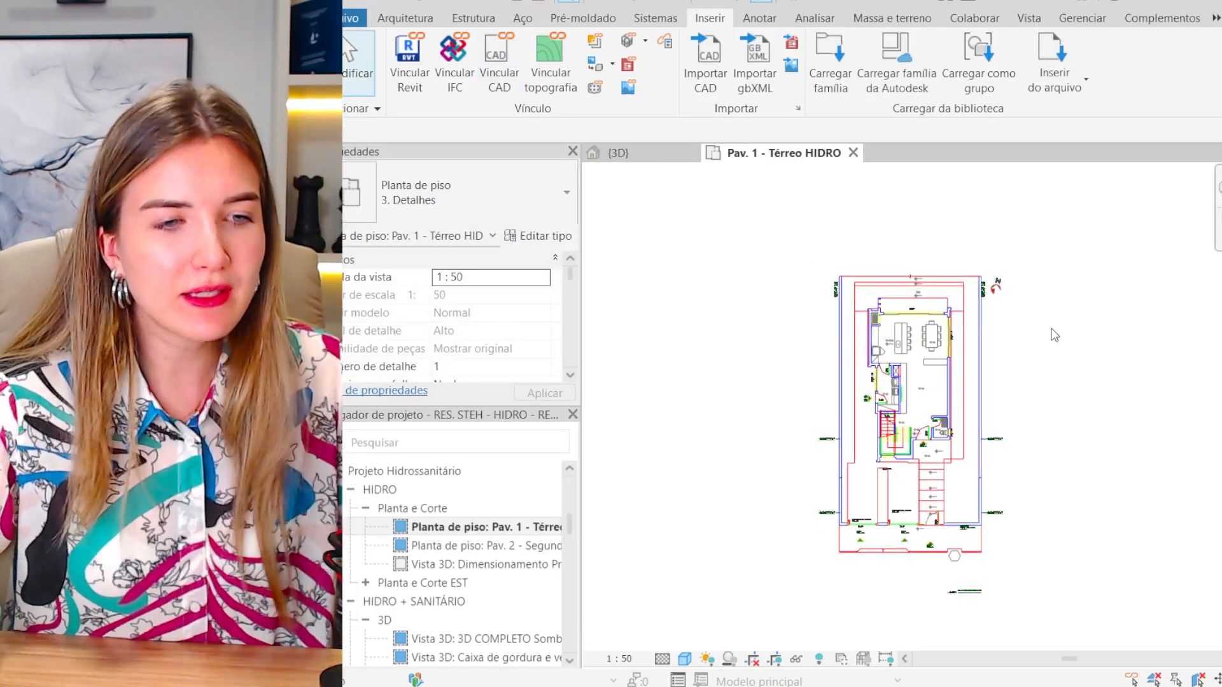
Step: Create a horizontal section across the newly linked plan, through the staircase area, and go to its view
scroll(1034, 356, down, 2)
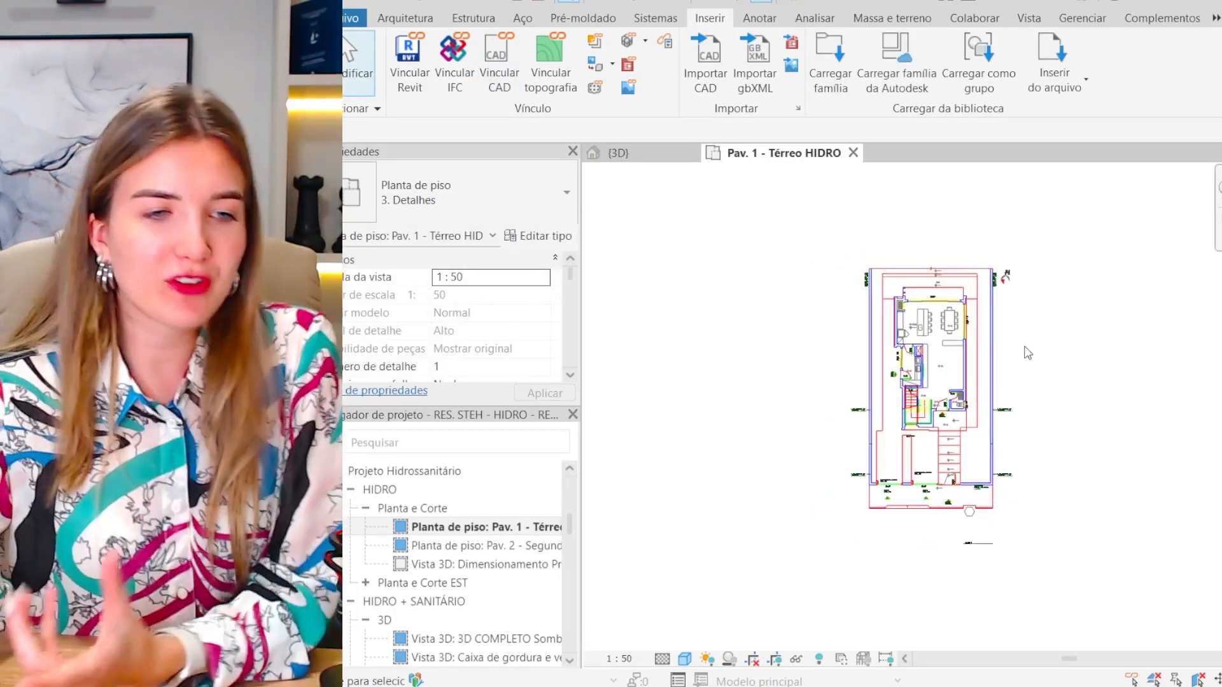
scroll(1003, 369, up, 3)
scroll(852, 445, down, 1)
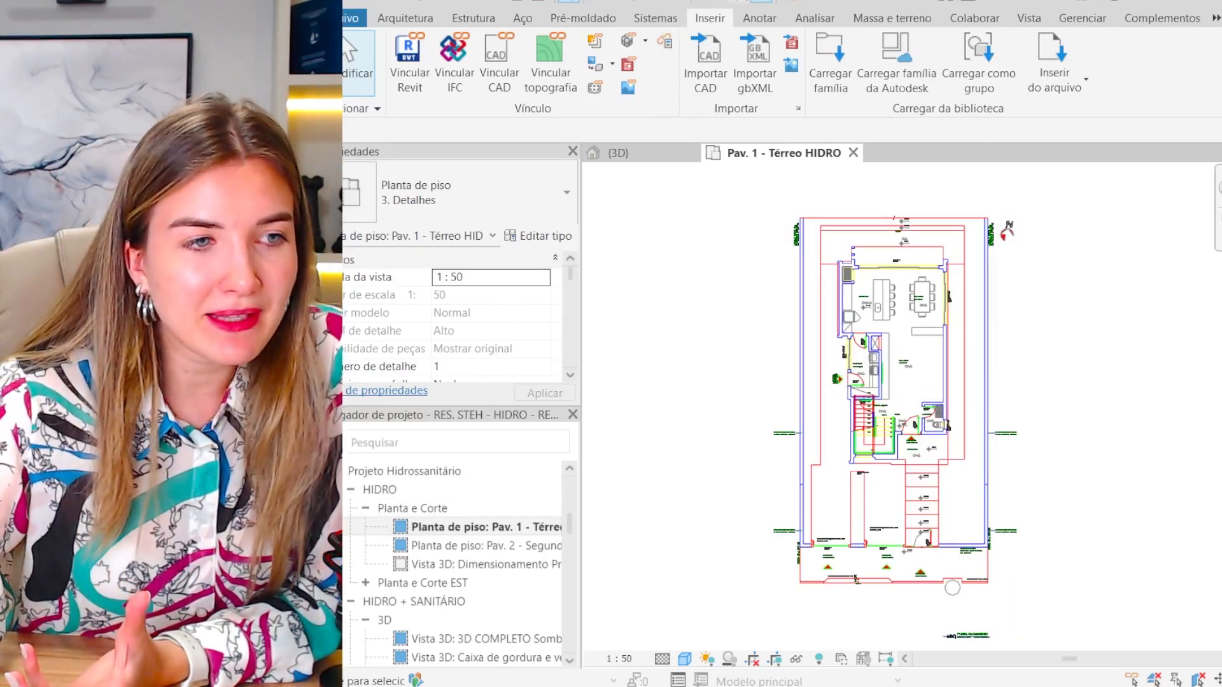
key(c)
key(t)
click(668, 439)
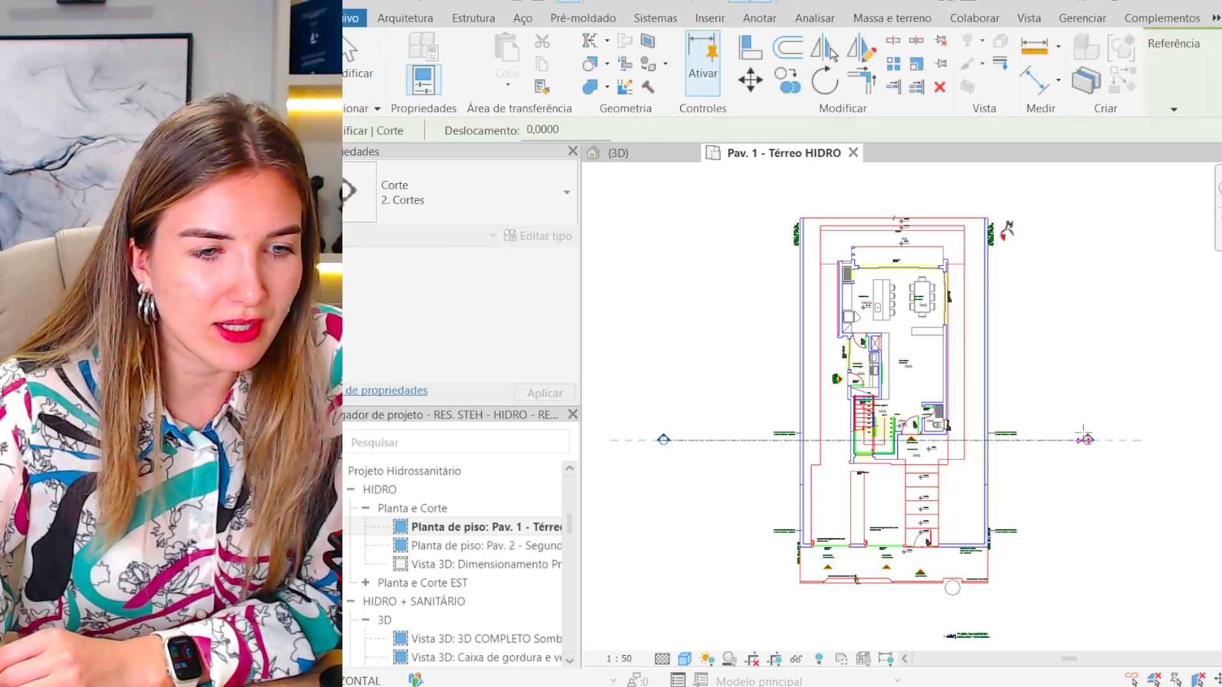
click(1082, 440)
right_click(1059, 439)
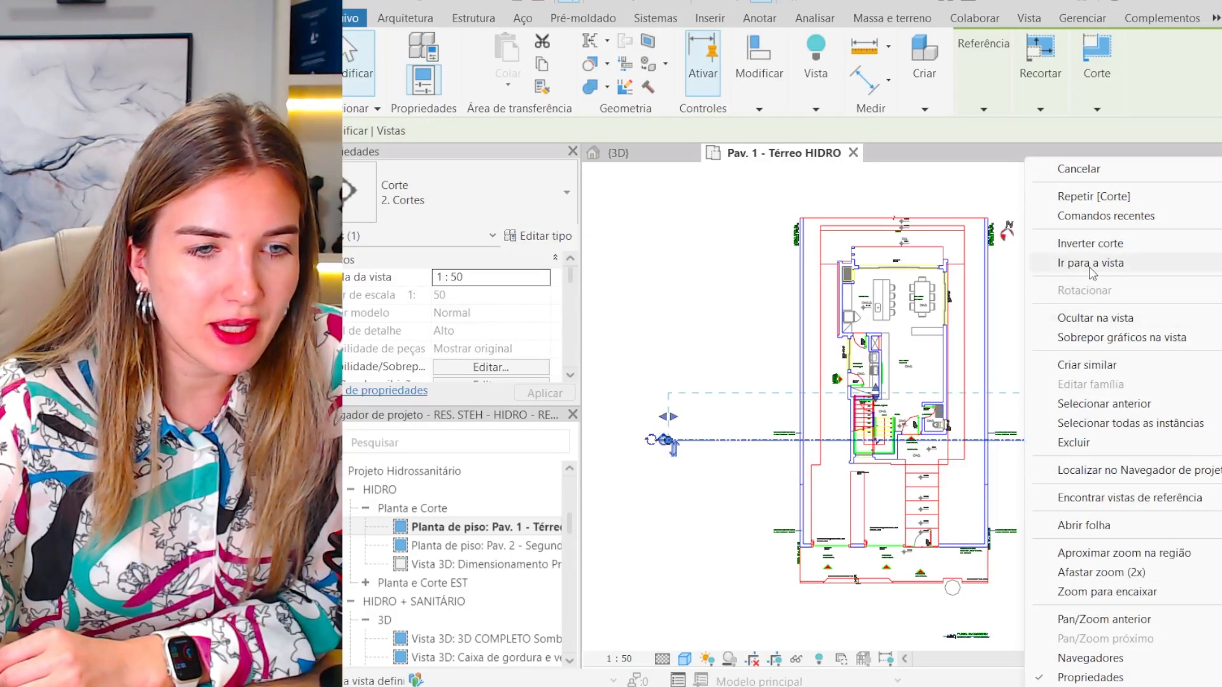
click(1092, 266)
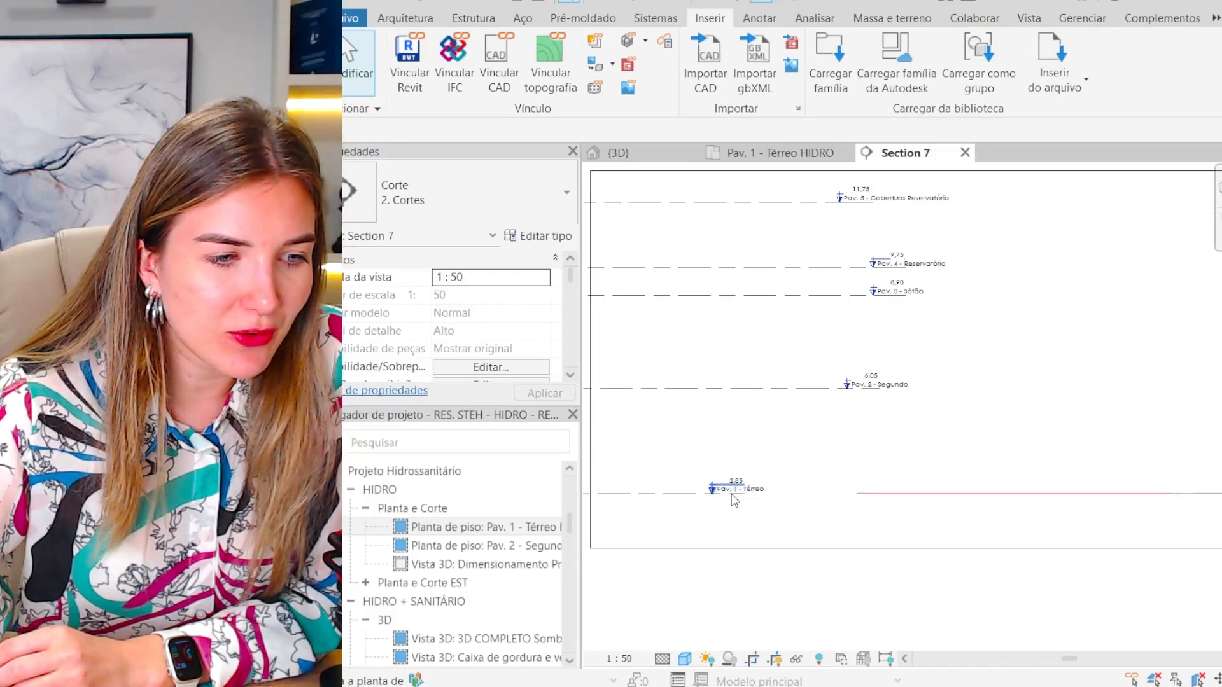
Step: Examine the level lines in the section and select the linked drawing to check its height against Pav. 1 - Térreo
scroll(730, 503, up, 3)
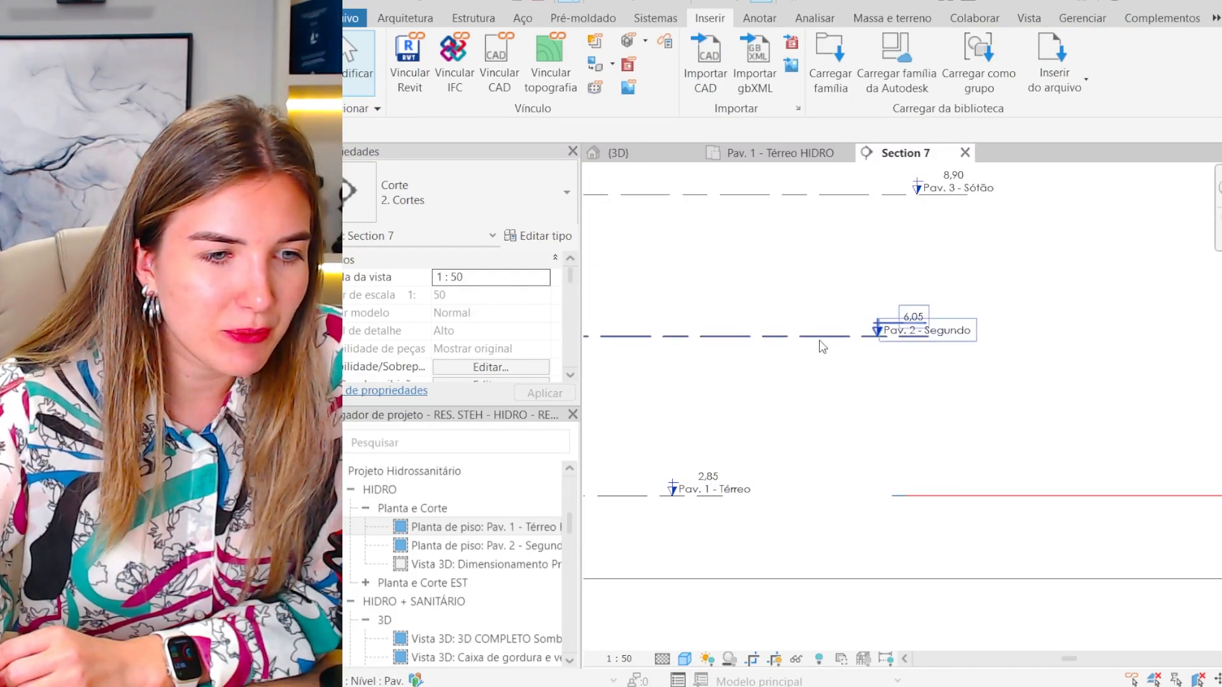
middle_drag(932, 303, 941, 383)
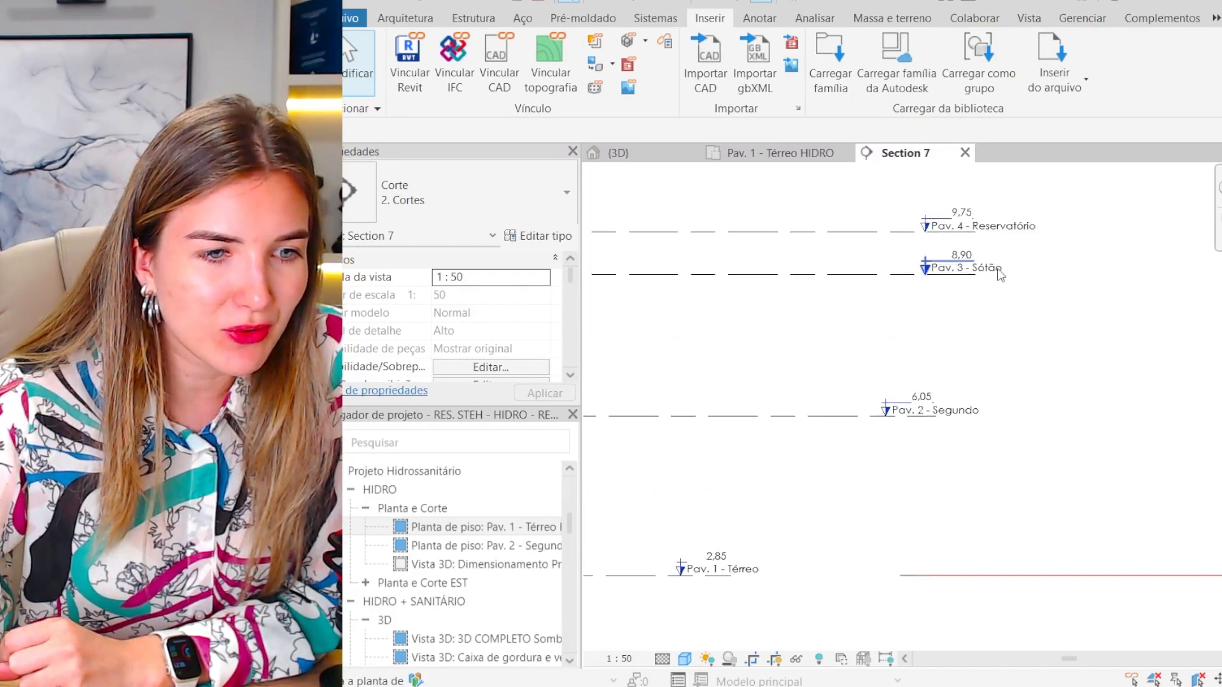
scroll(1017, 341, down, 2)
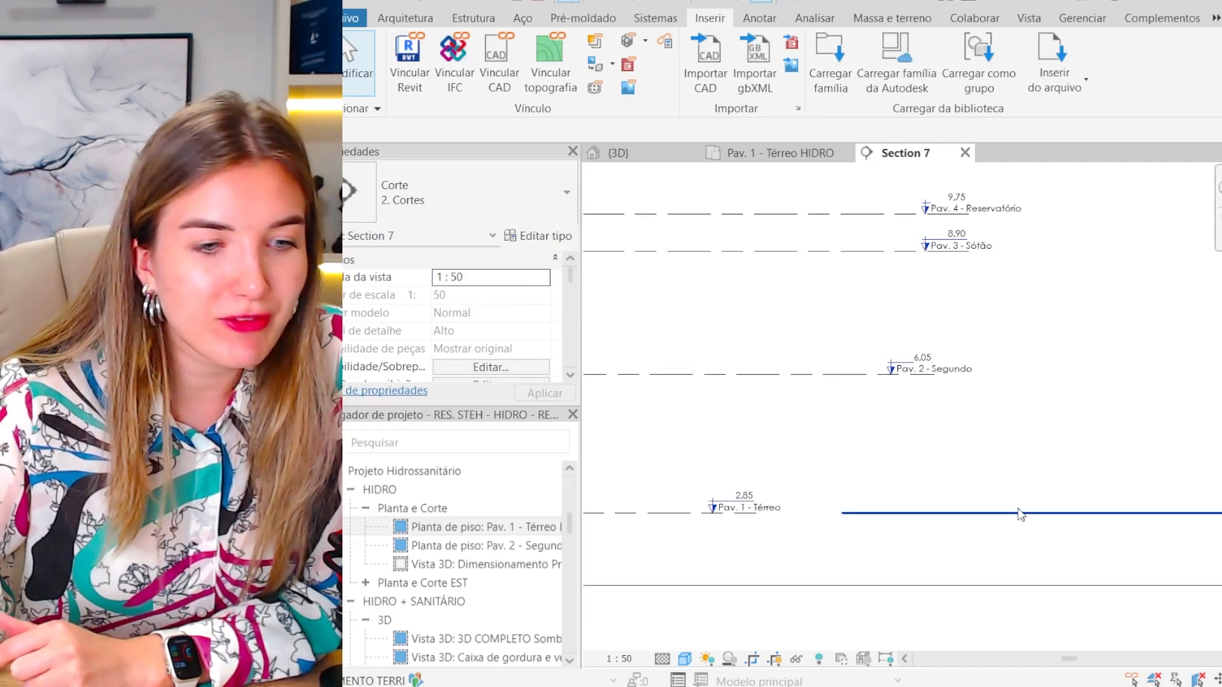
click(1028, 510)
middle_drag(1061, 472, 938, 372)
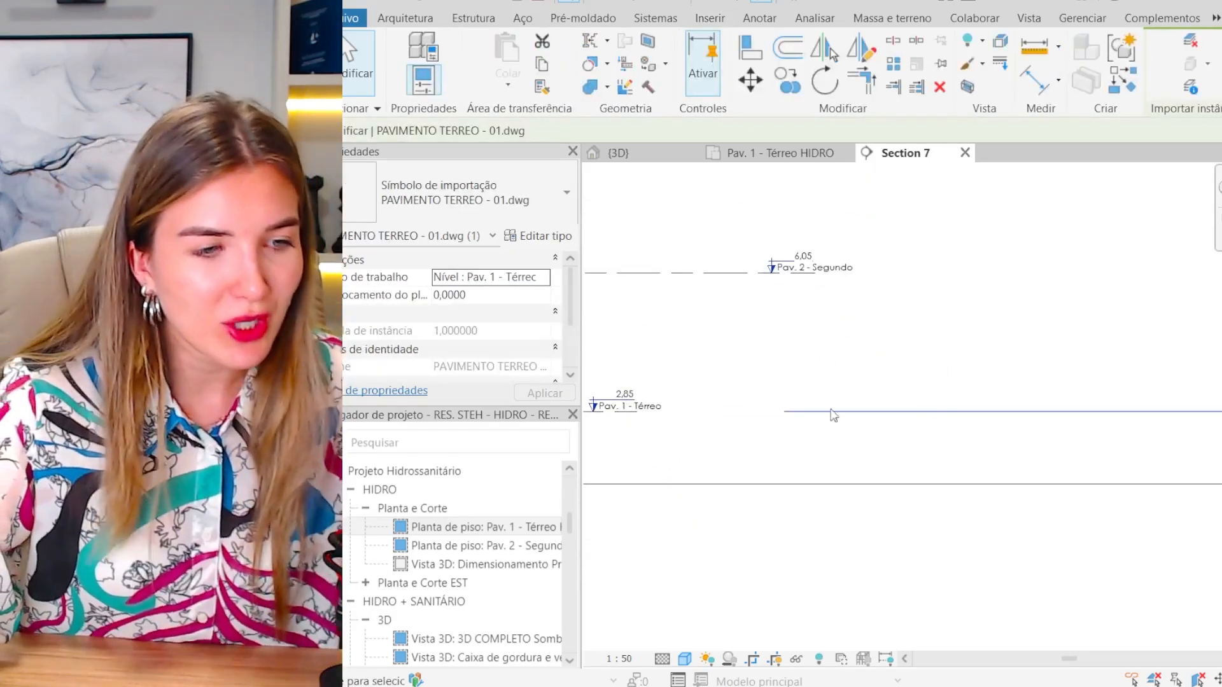
scroll(833, 414, down, 3)
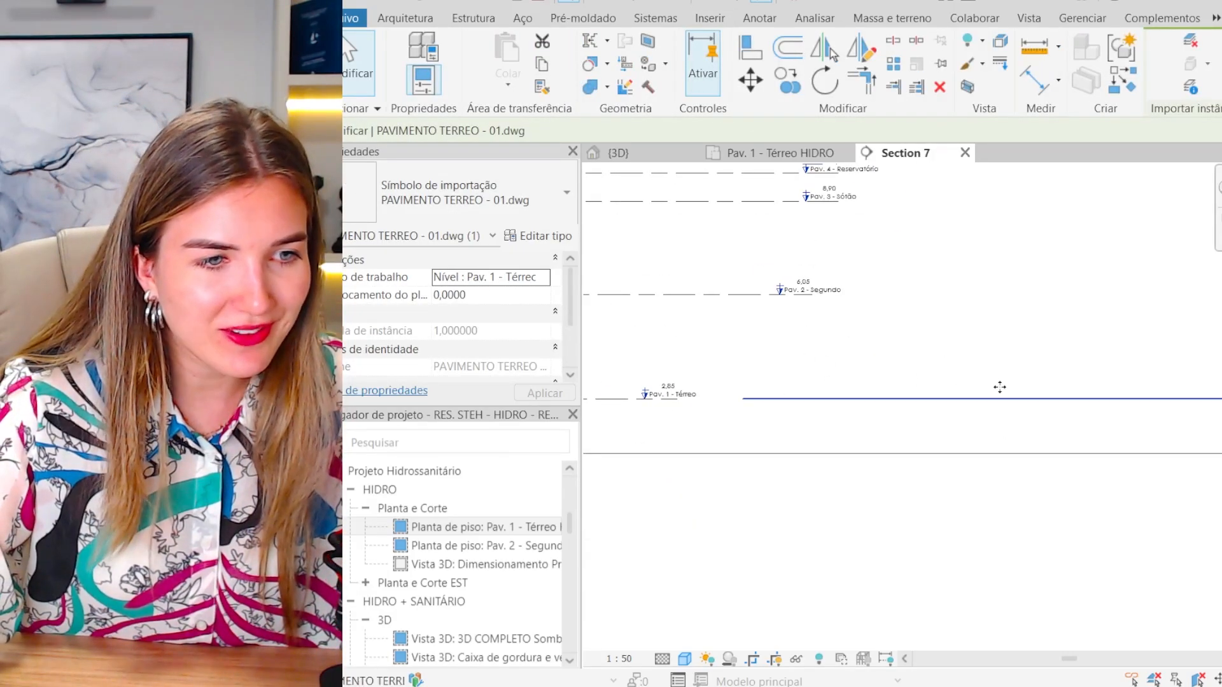
click(878, 352)
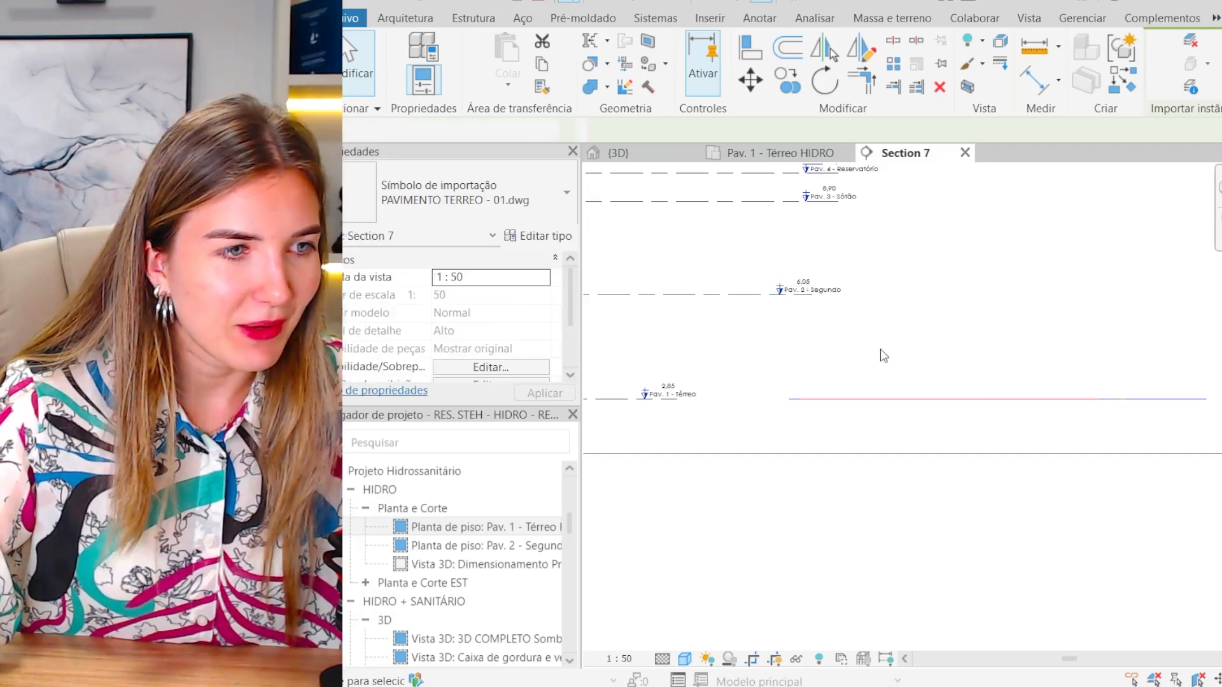
Step: Switch to the {3D} view and turn off its section box
click(617, 153)
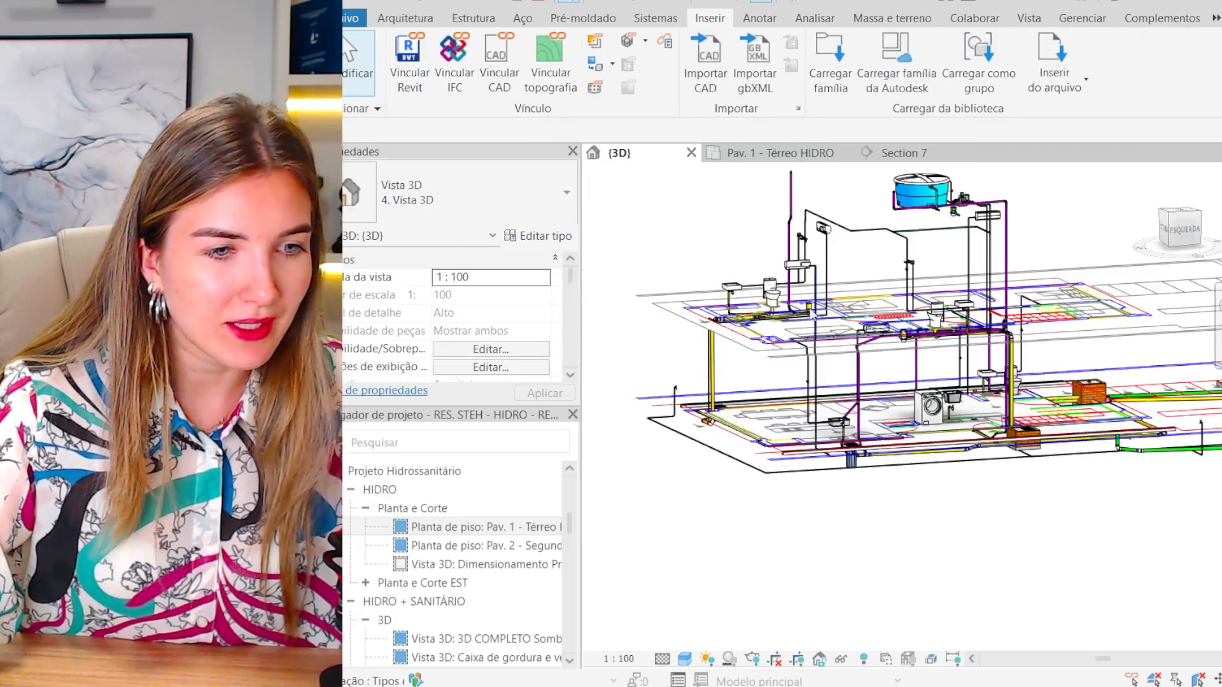
scroll(828, 439, down, 4)
scroll(456, 335, down, 6)
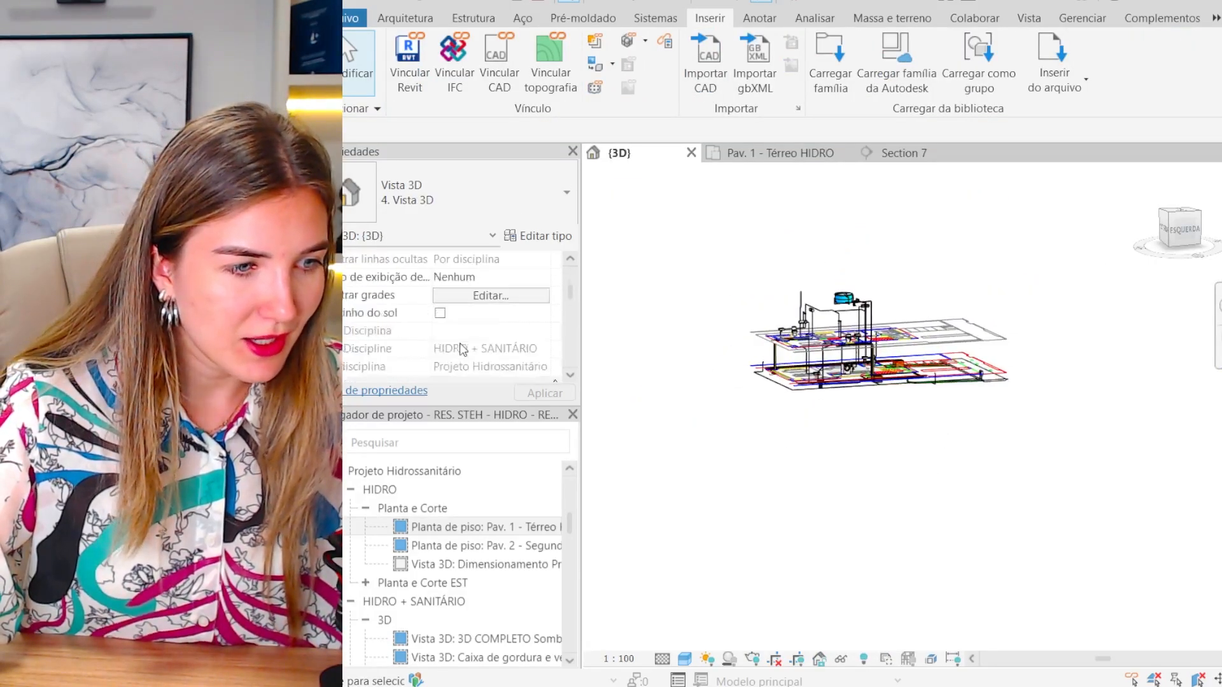
scroll(456, 336, down, 2)
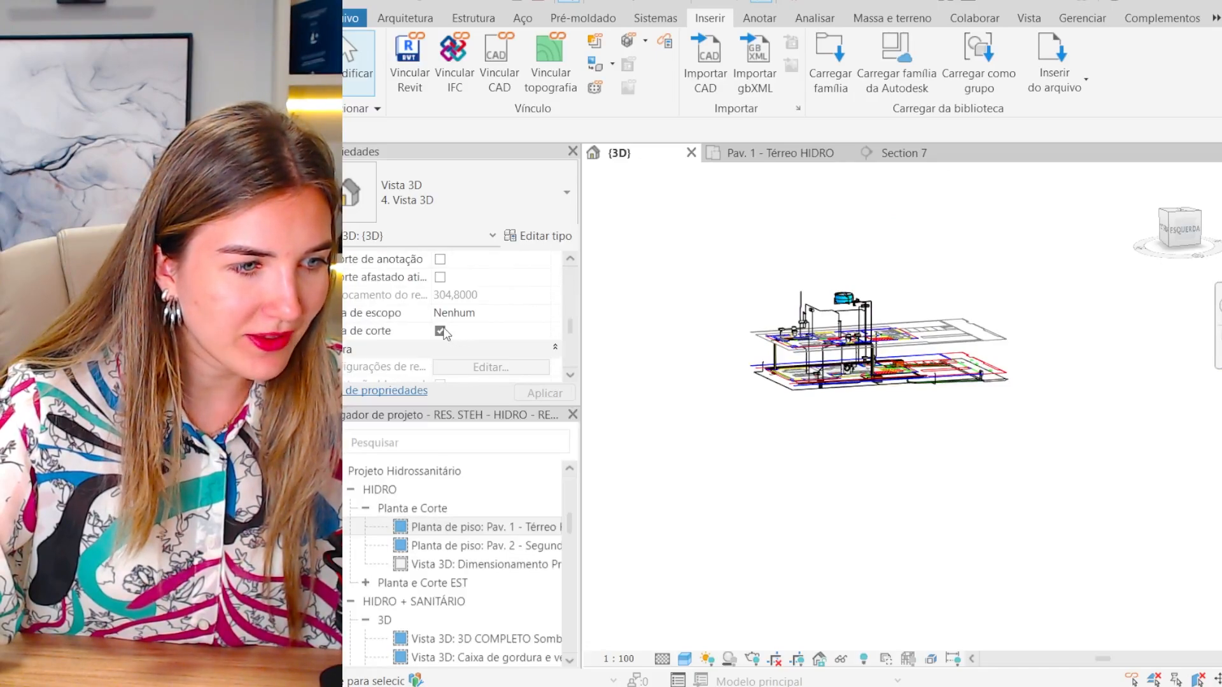
click(440, 331)
Step: Examine the newly linked ground-floor plan in 3D and compare it with the plans stacked under the existing piping model
shift+middle_drag(806, 354, 786, 370)
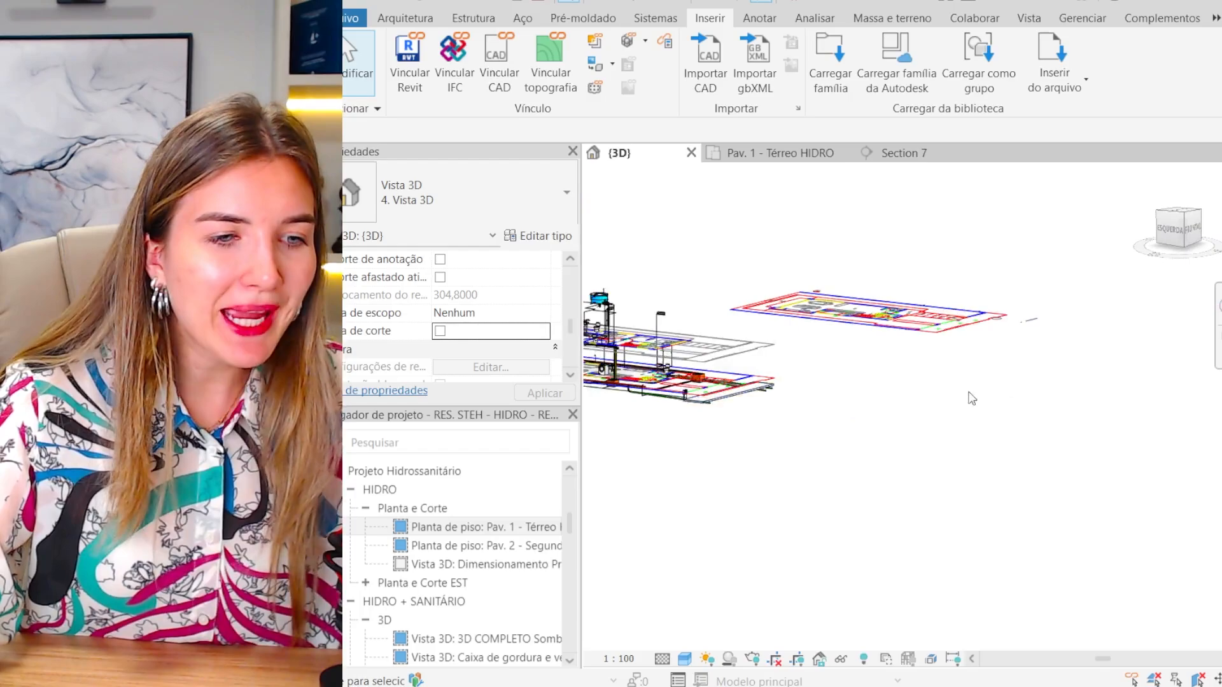
shift+middle_drag(971, 398, 924, 442)
scroll(1012, 274, up, 4)
middle_drag(1020, 313, 1018, 372)
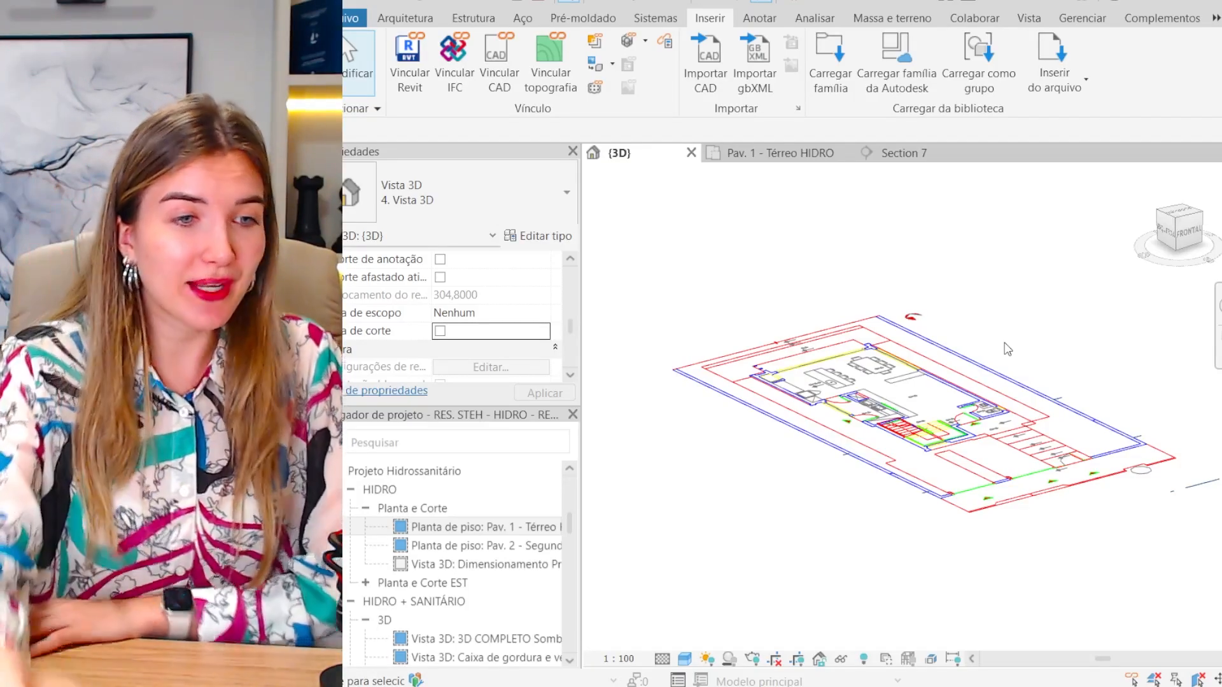
scroll(978, 353, down, 3)
middle_drag(603, 442, 761, 373)
scroll(765, 391, up, 4)
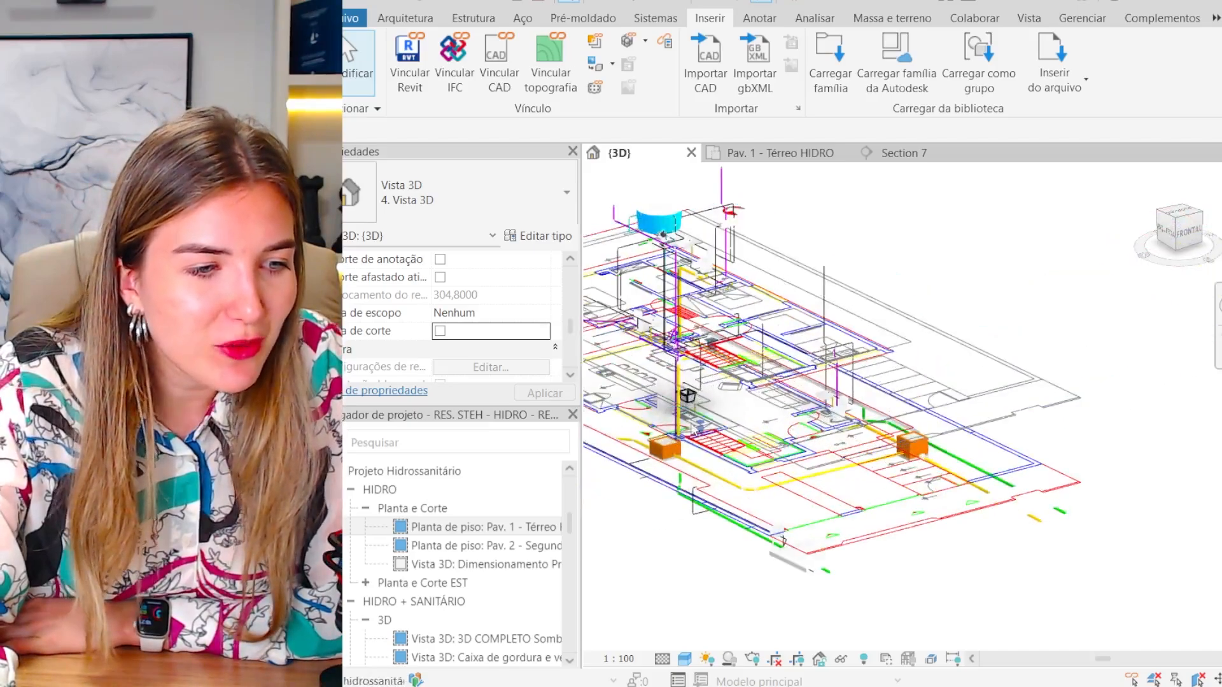
middle_drag(691, 419, 560, 344)
scroll(796, 407, down, 2)
middle_drag(934, 440, 846, 391)
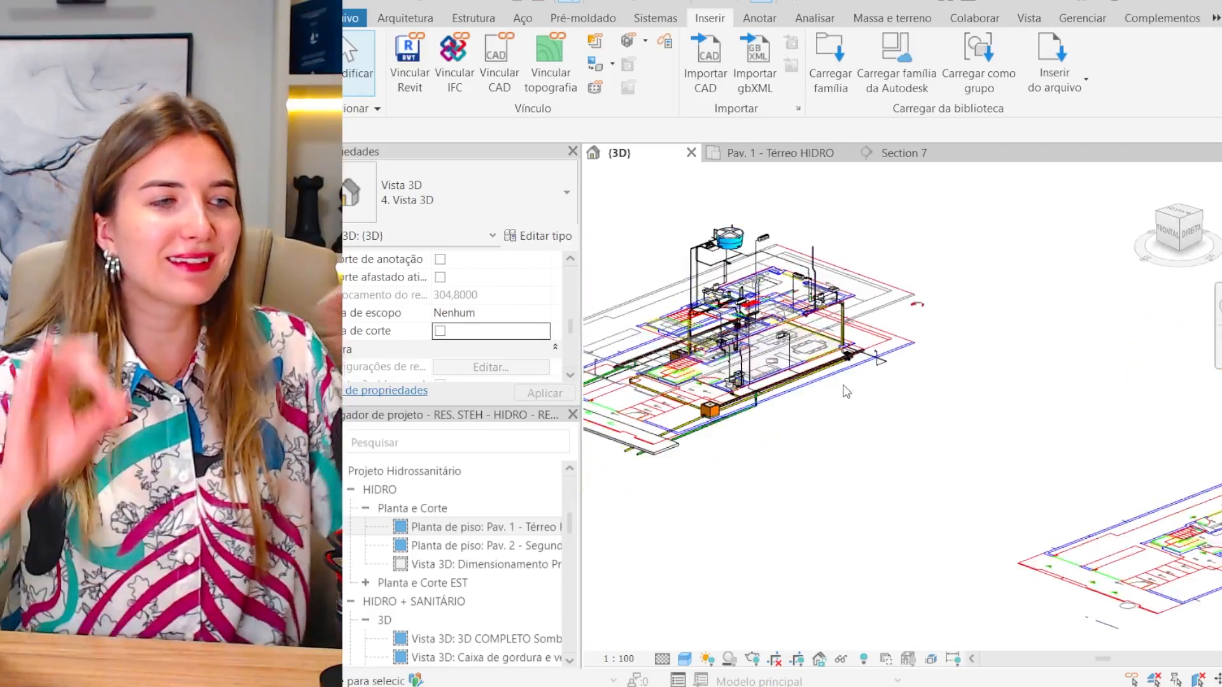